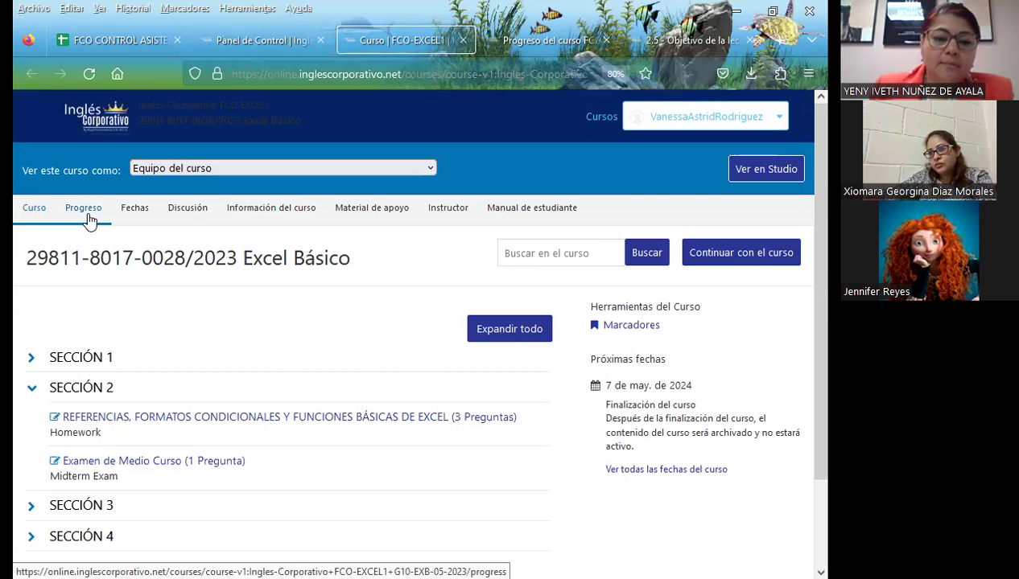
- Bring up the student's Excel Básico course progress page in the browser
click(522, 47)
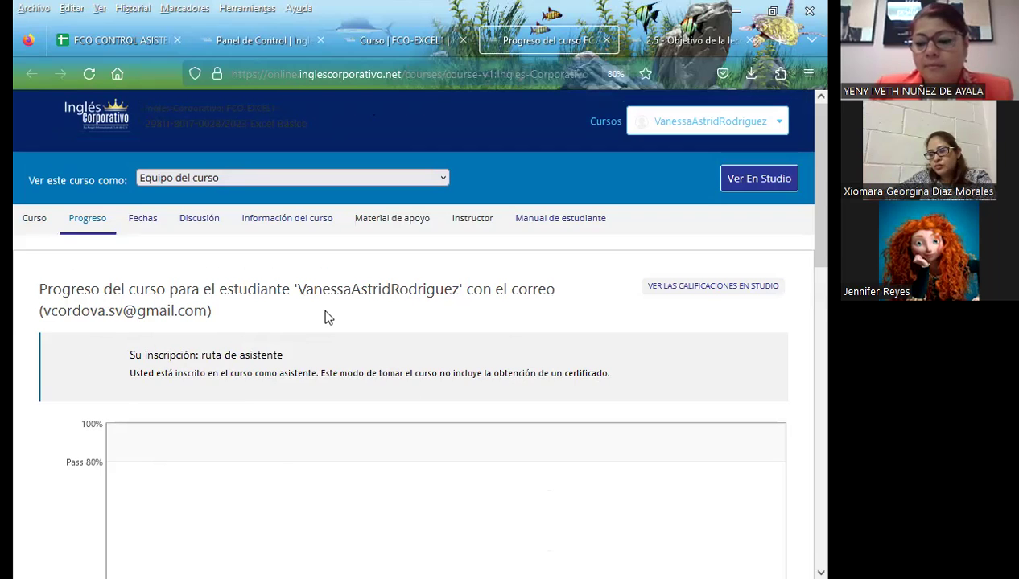
- Scroll down through the progress report's grade chart and section scores, then back up
scroll(353, 325, down, 5)
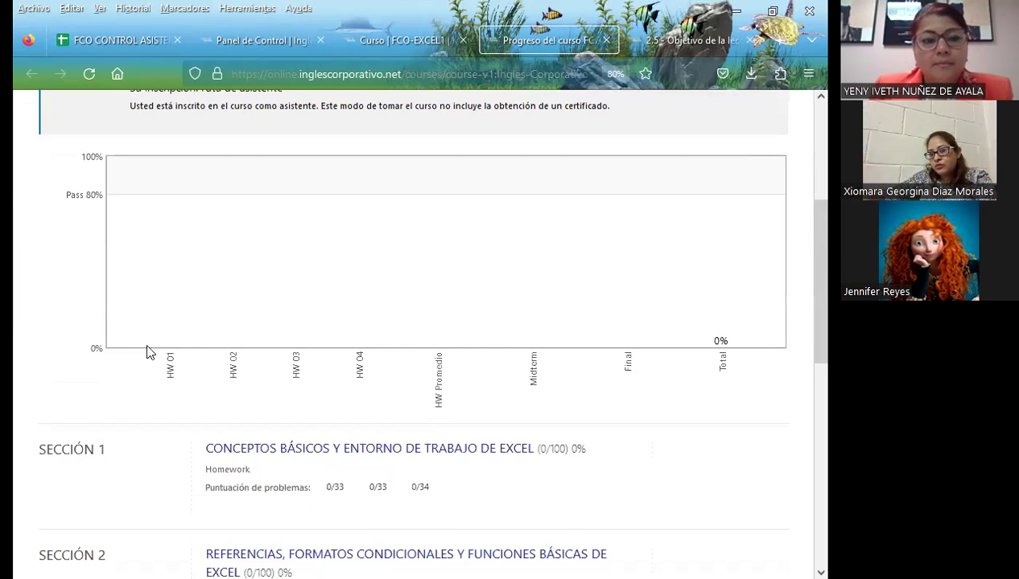
scroll(148, 352, down, 1)
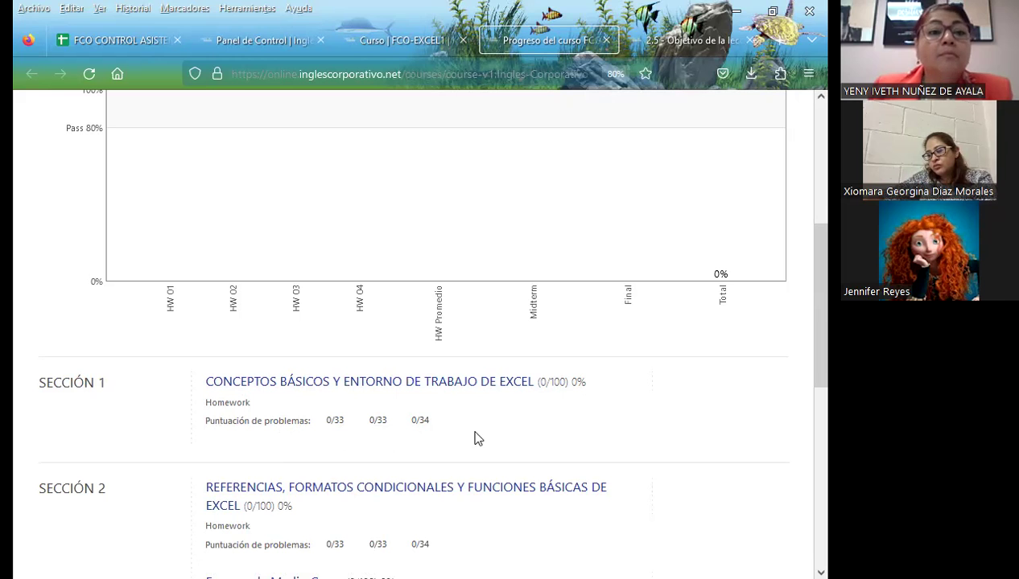
scroll(113, 435, down, 1)
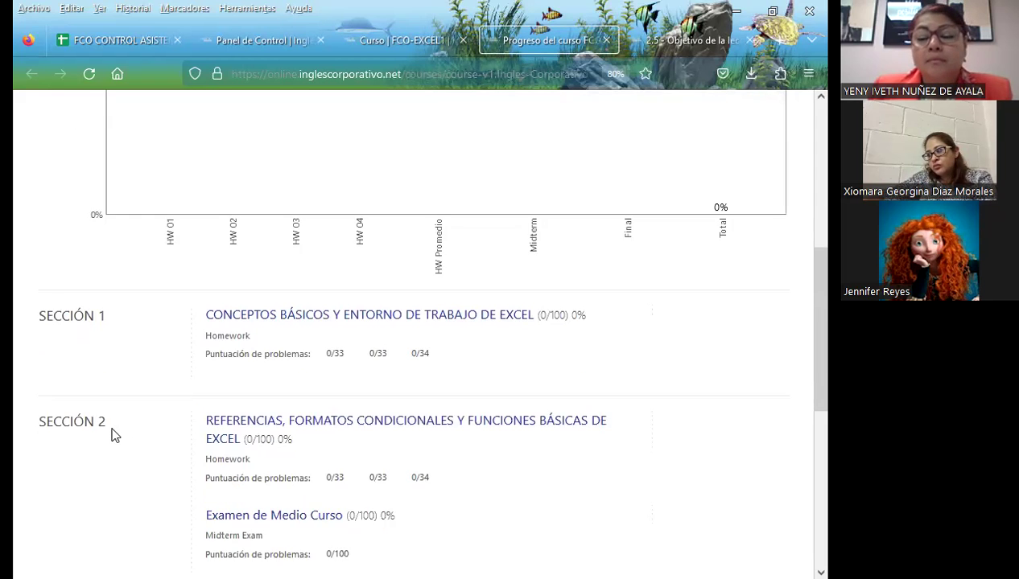
scroll(112, 435, down, 2)
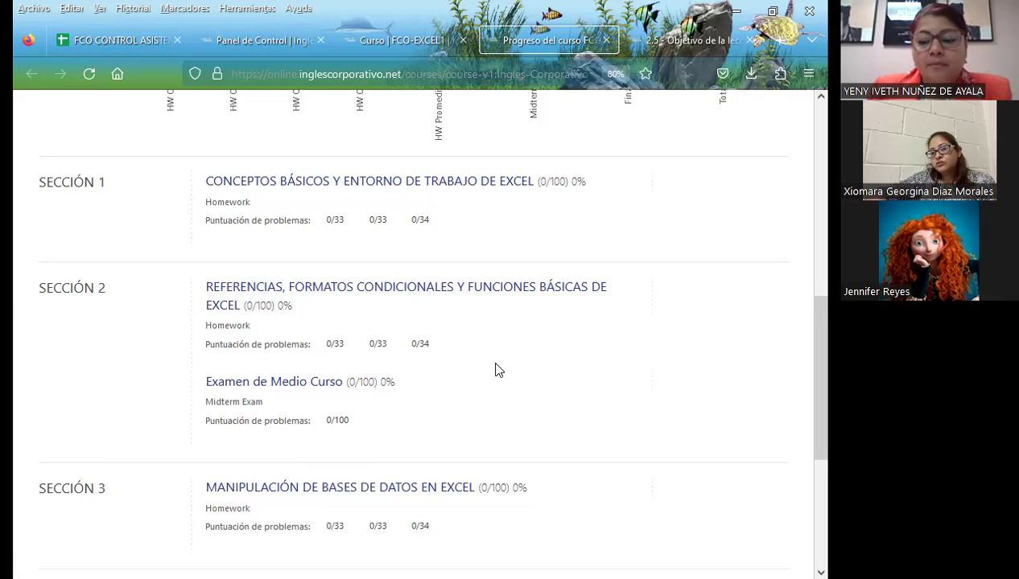
scroll(496, 368, down, 3)
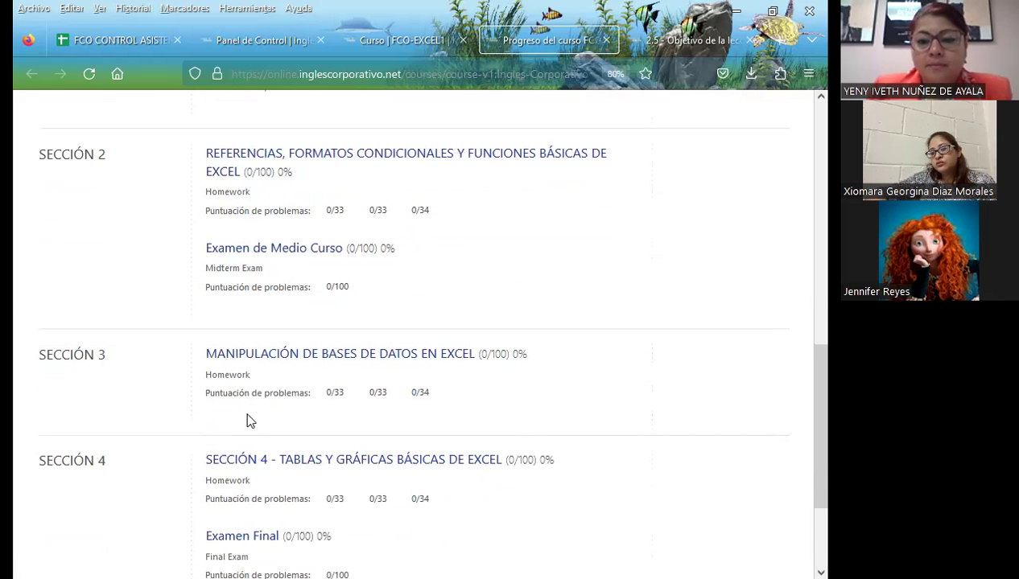
scroll(137, 432, down, 3)
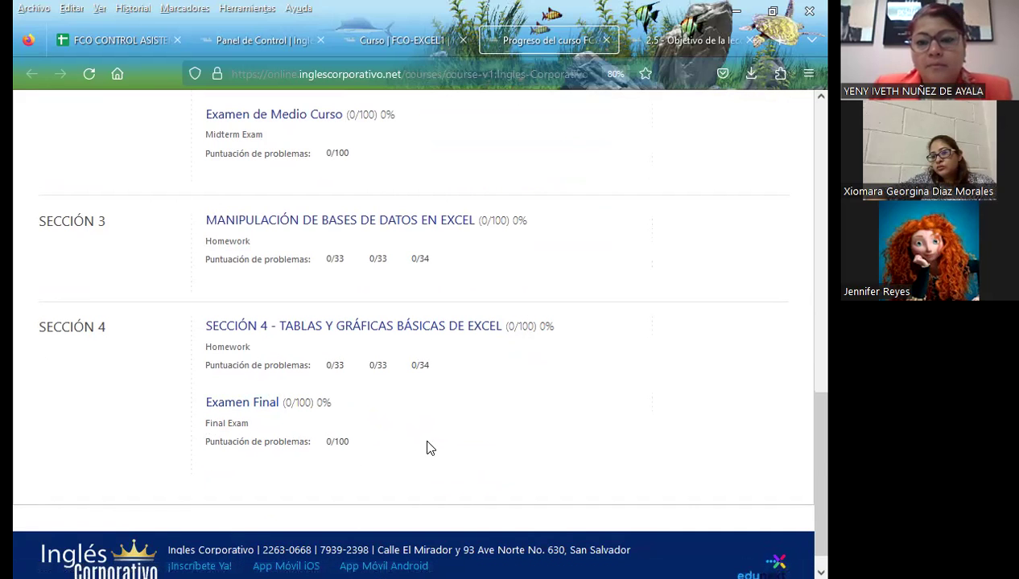
scroll(429, 448, up, 1)
scroll(429, 442, up, 3)
scroll(423, 423, up, 2)
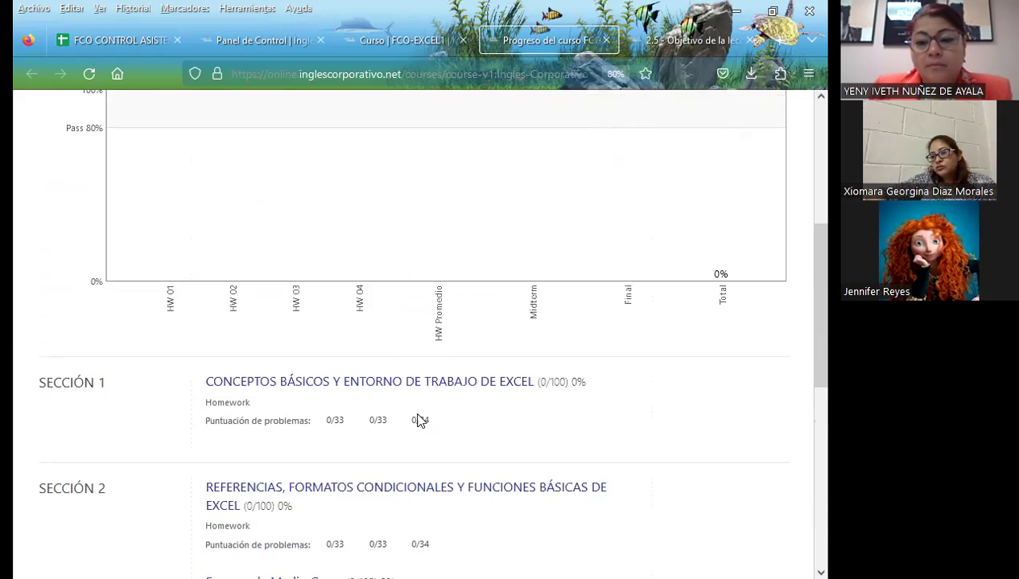
scroll(384, 410, up, 2)
scroll(384, 409, up, 2)
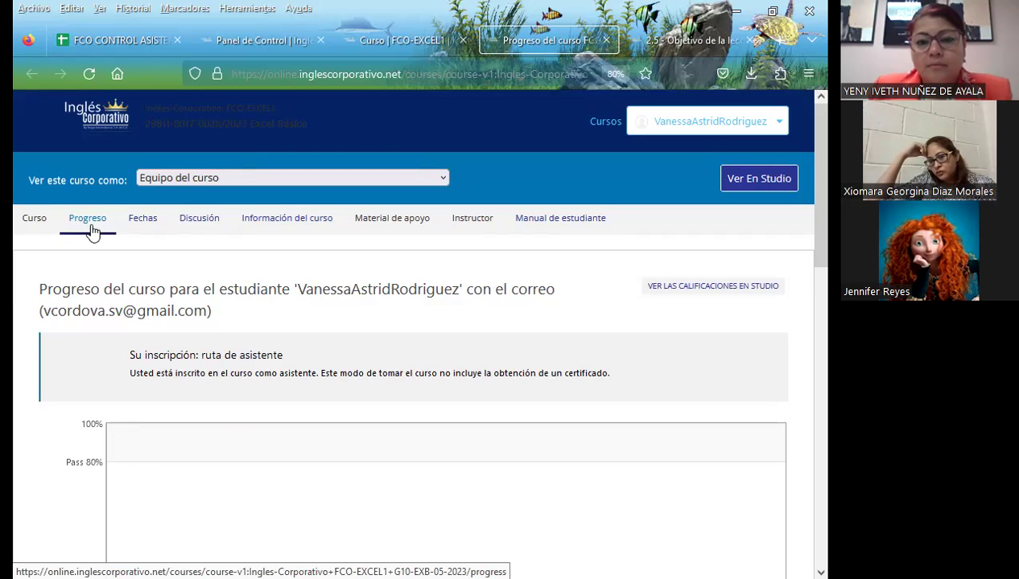
click(697, 40)
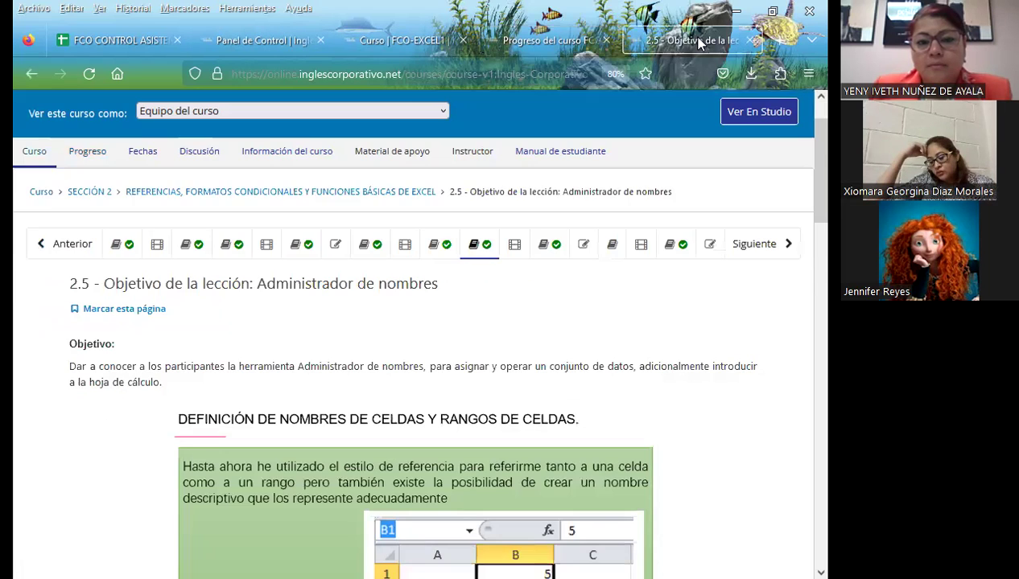
scroll(105, 412, down, 1)
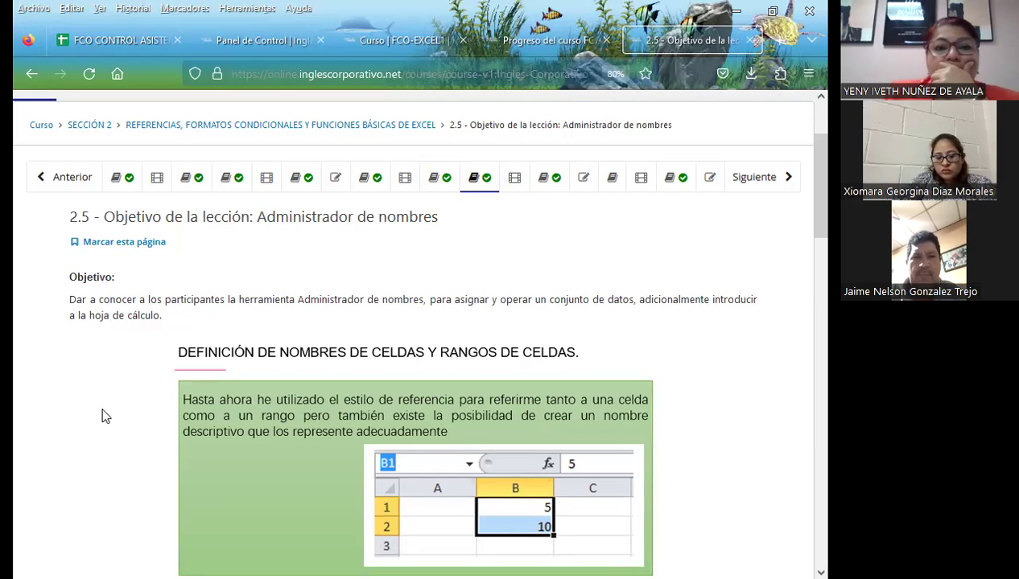
scroll(102, 409, down, 3)
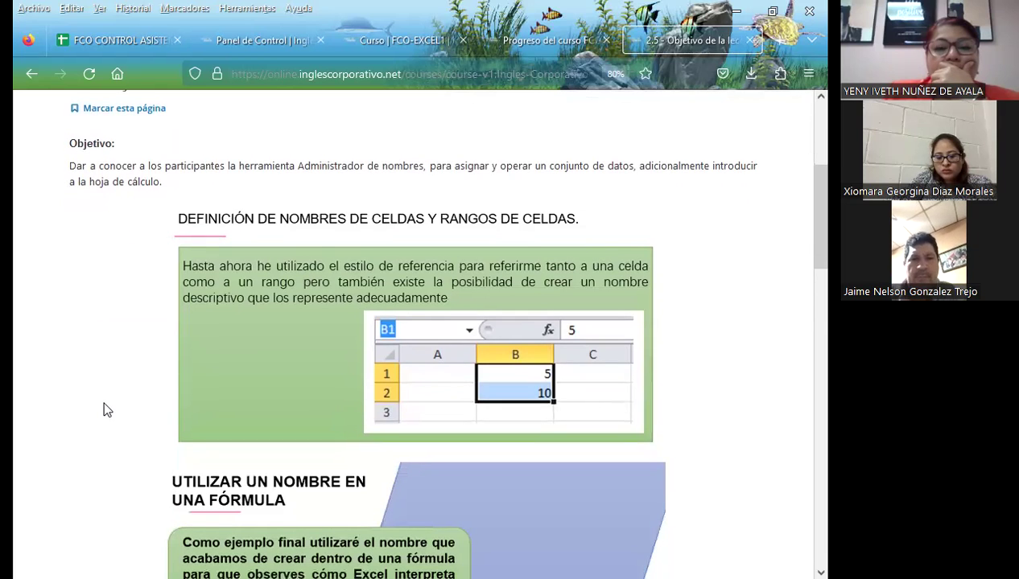
scroll(103, 410, down, 5)
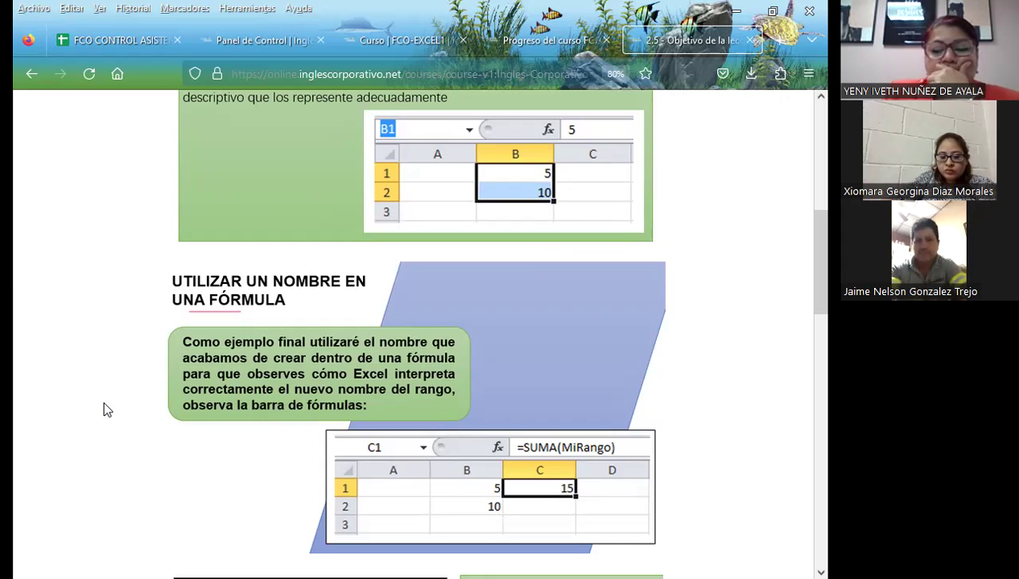
scroll(103, 404, down, 2)
scroll(103, 410, down, 2)
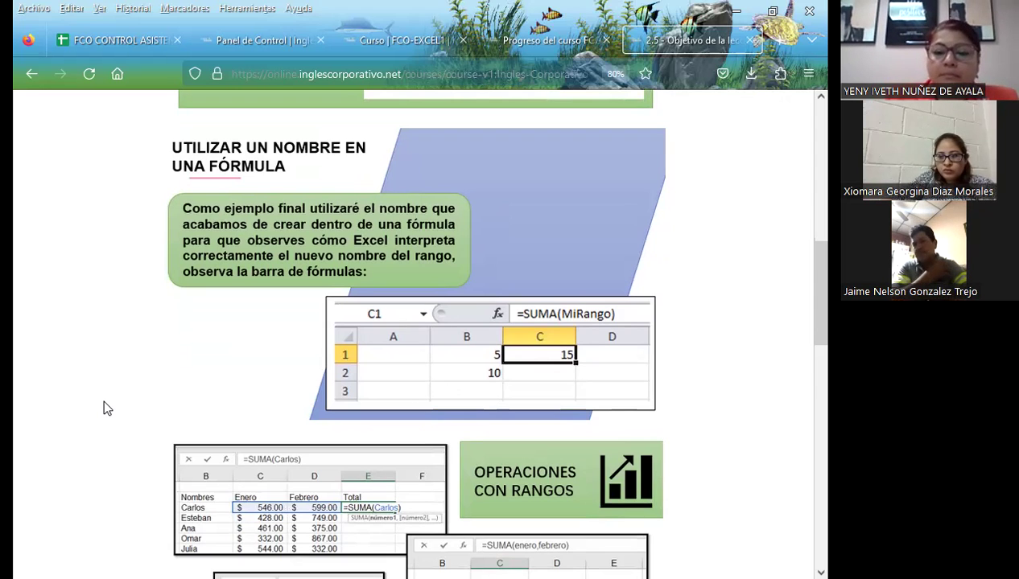
scroll(104, 407, down, 3)
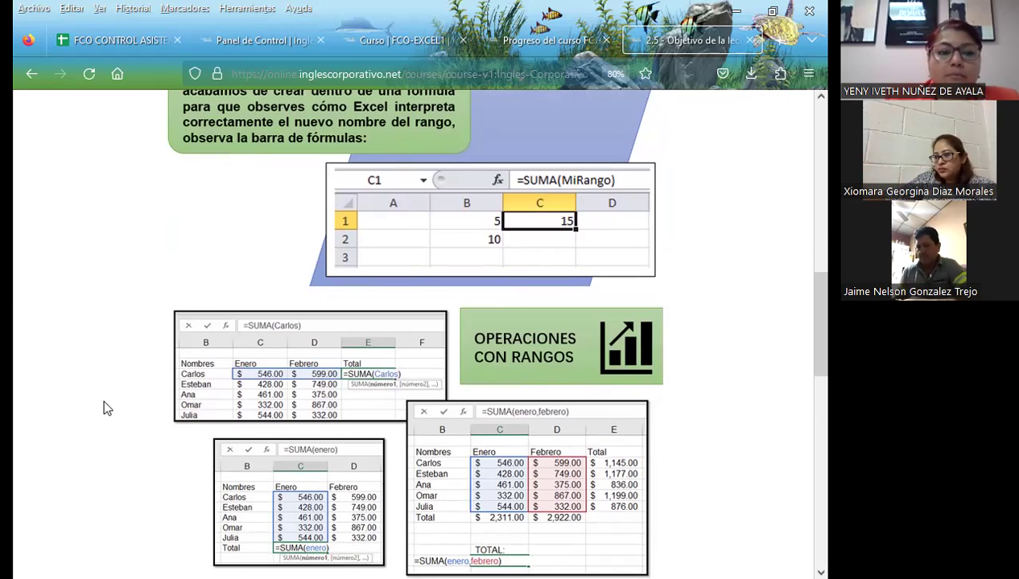
scroll(105, 370, up, 10)
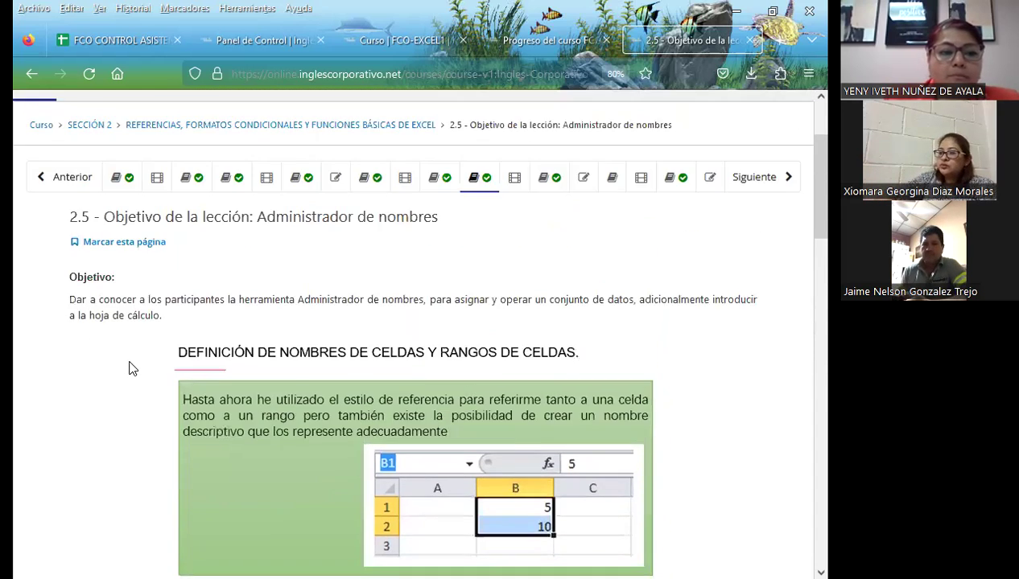
- Switch from Firefox to the PowerPoint class presentation with Alt+Tab
scroll(133, 368, up, 3)
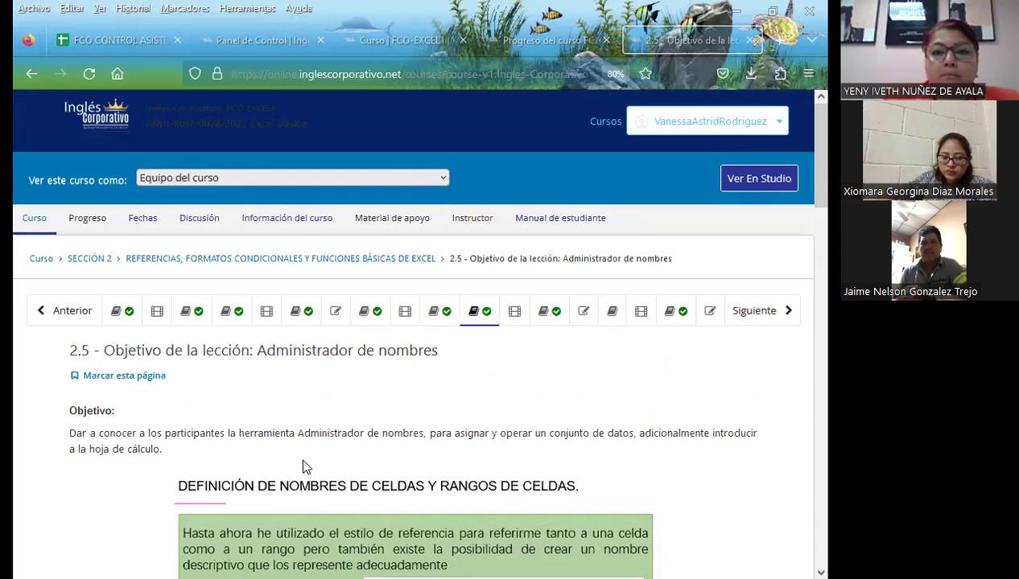
key(alt+Tab)
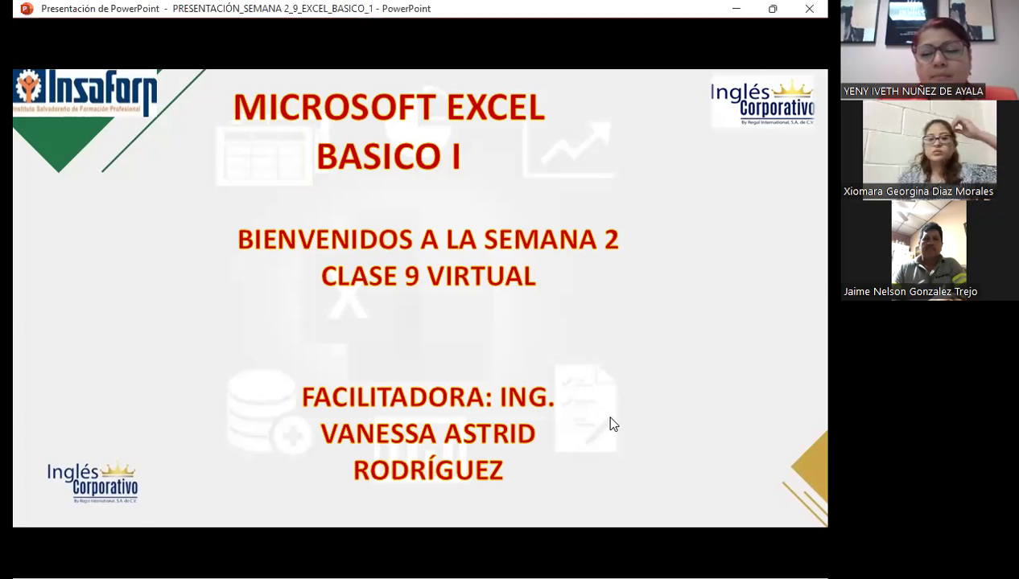
- Advance the slideshow past the Microsoft Excel Basico I title slide
click(605, 411)
click(605, 411)
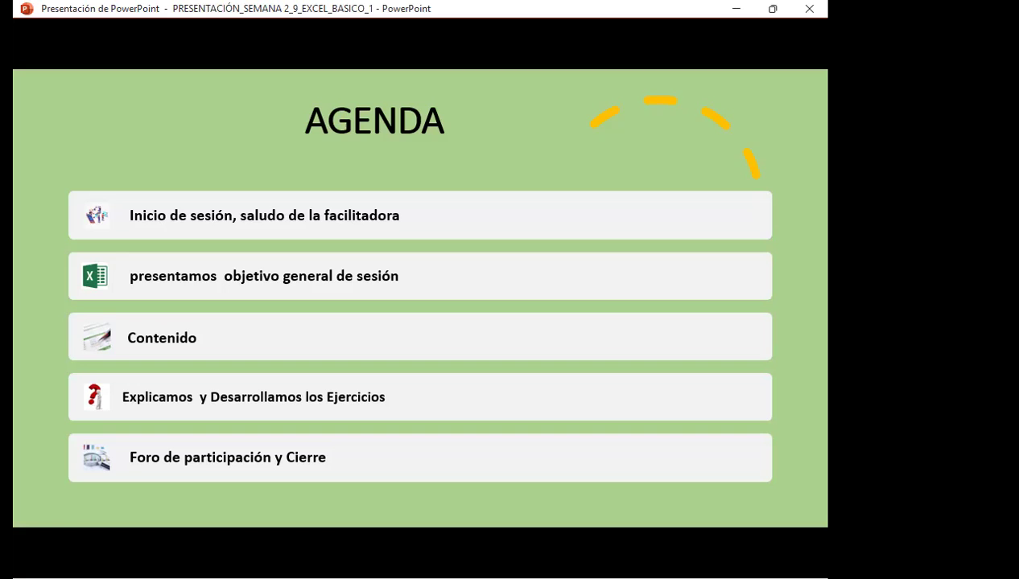
- Advance the slideshow to the OBJETIVO GENERAL DE LA SESIÓN slide
key(Right)
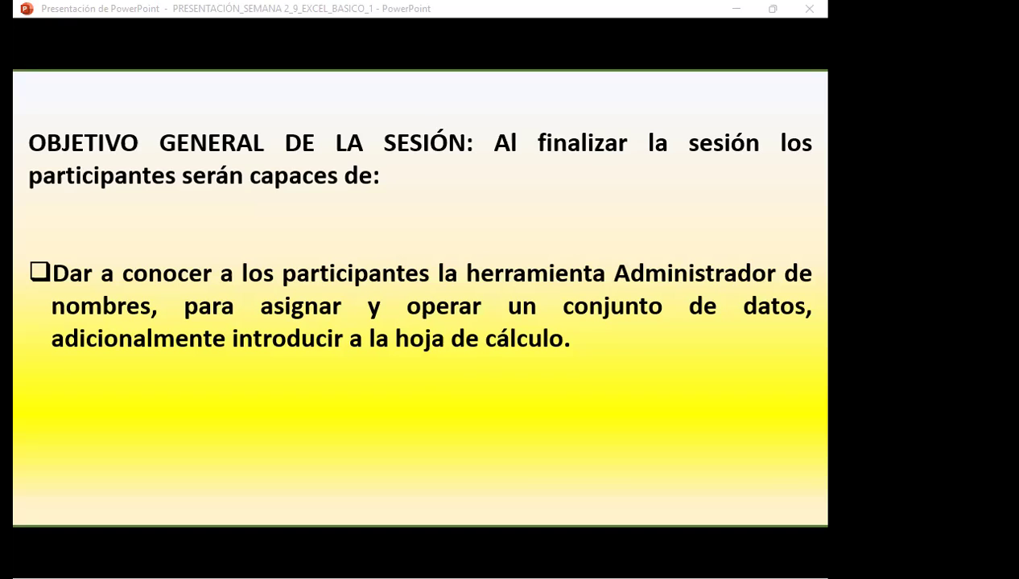
- Advance to the AUDITORÍA DE DATOS slide with the traced 6666 total
click(826, 443)
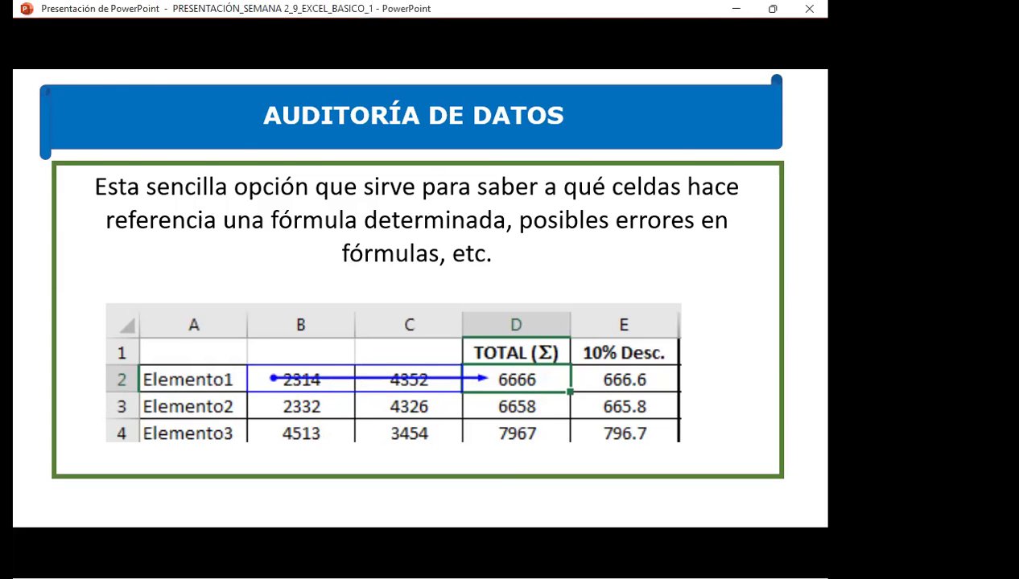
- Step forward to the range names slide and back to AUDITORÍA DE DATOS
key(Right)
key(Left)
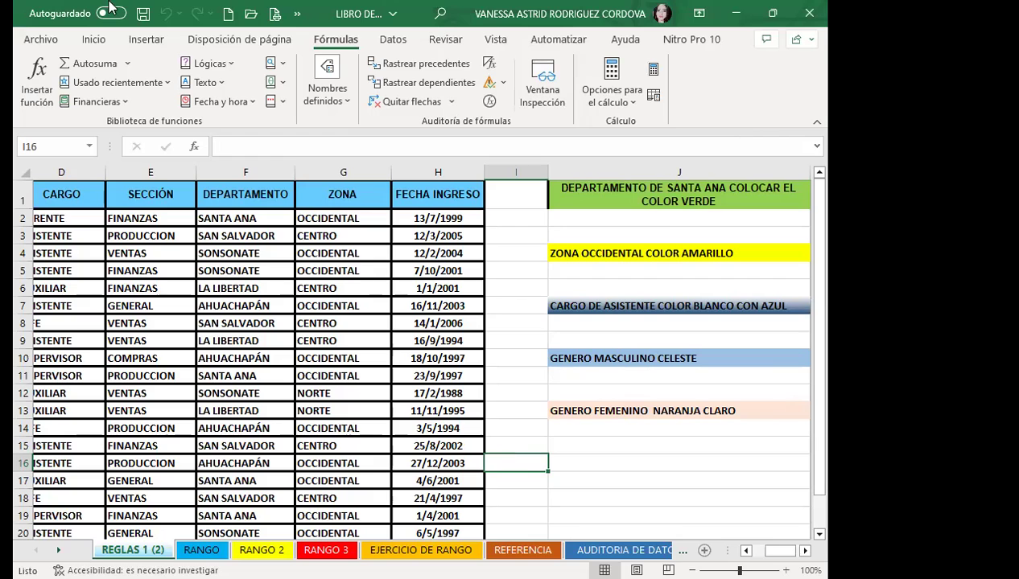
- Switch the Excel ribbon to the Inicio tab
click(94, 38)
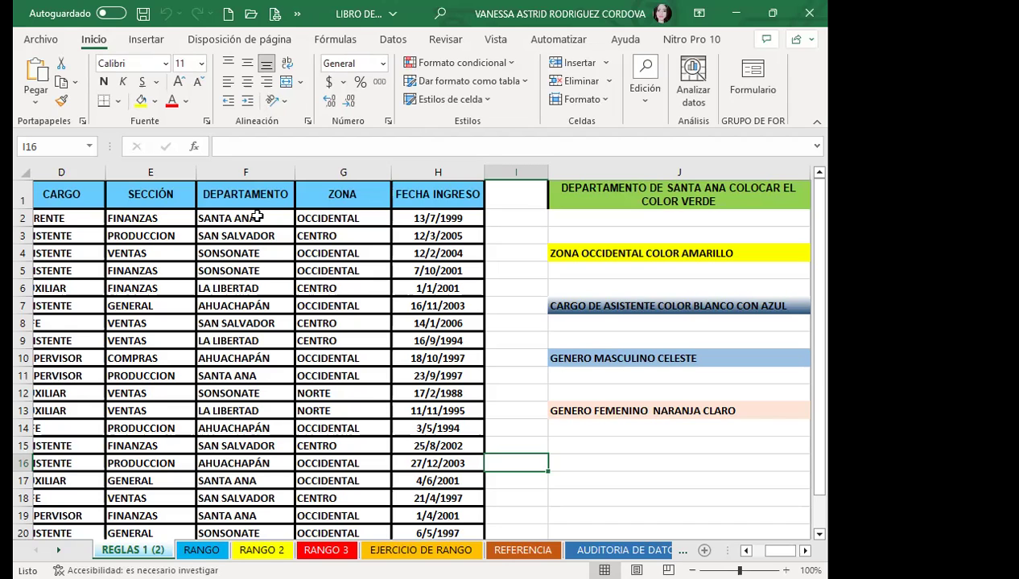
- Select DEPARTAMENTO cells F2:F21 and start a Highlight Cells 'Es igual a...' rule
drag(257, 217, 246, 507)
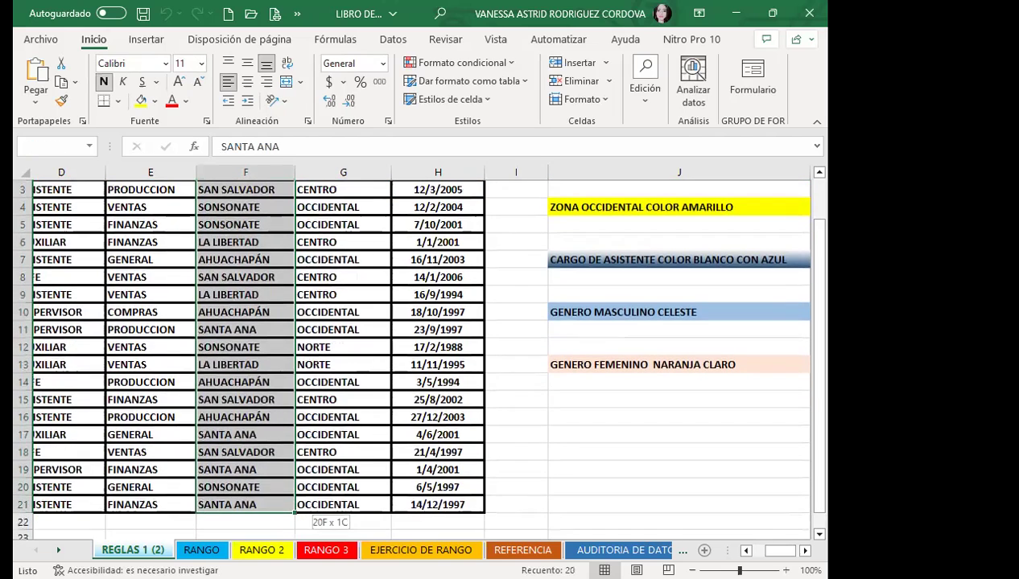
drag(245, 506, 233, 513)
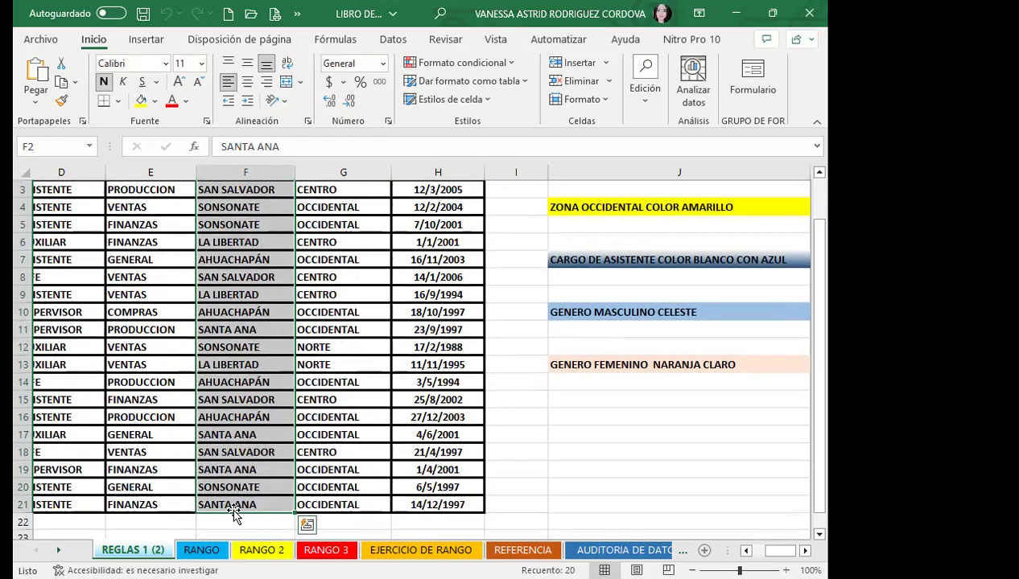
scroll(233, 513, up, 1)
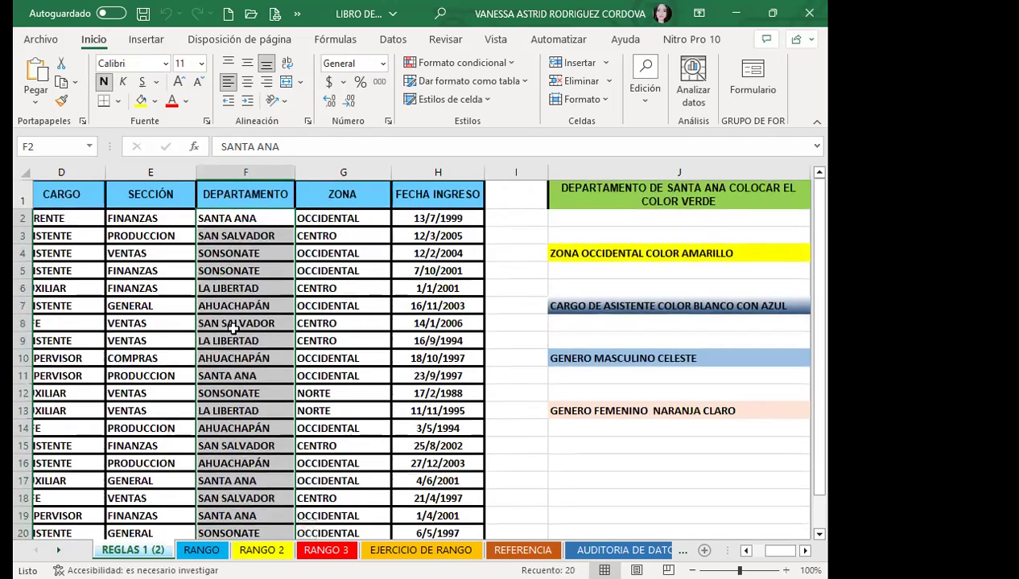
click(512, 64)
click(758, 239)
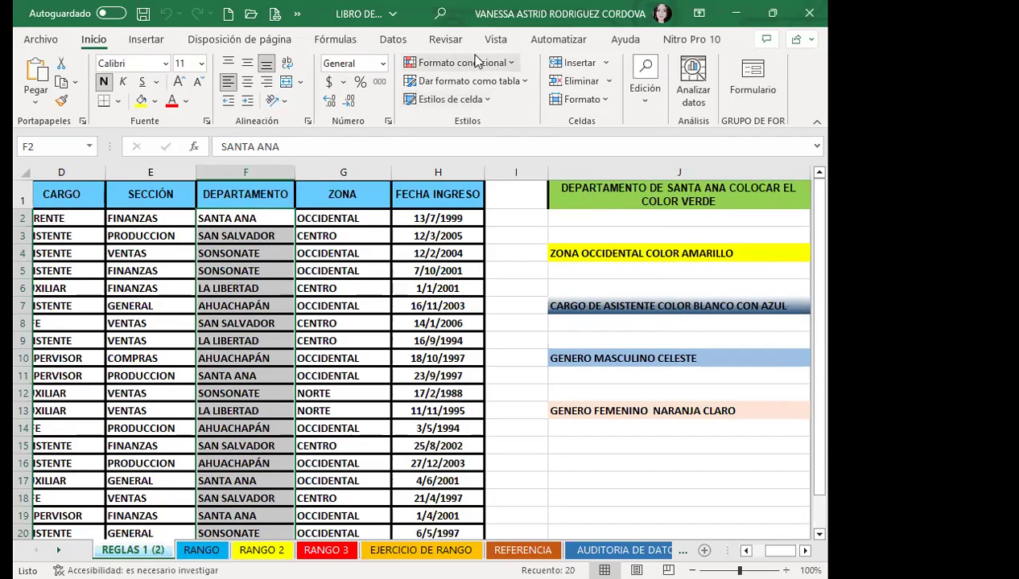
click(503, 59)
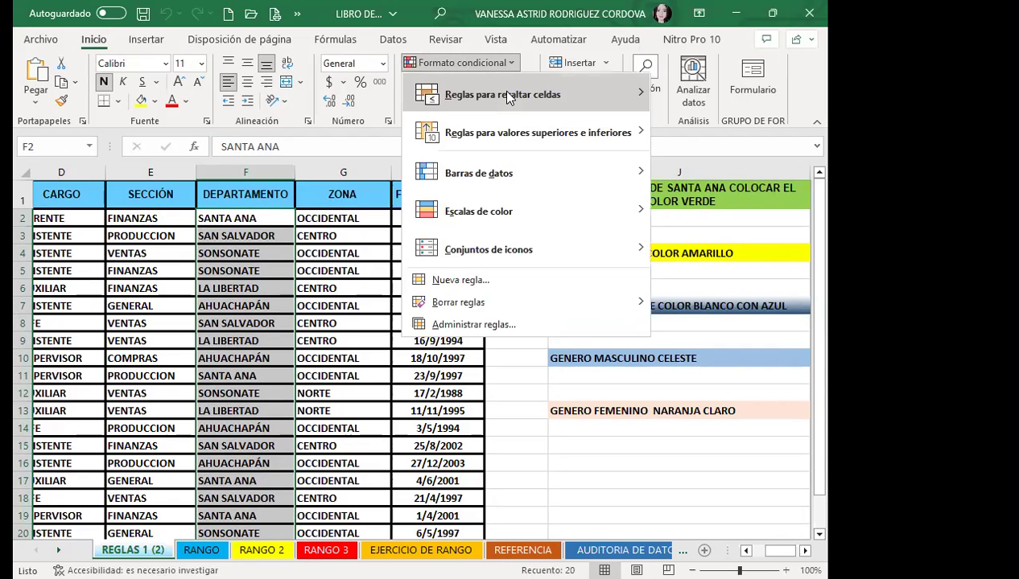
mouse_move(507, 96)
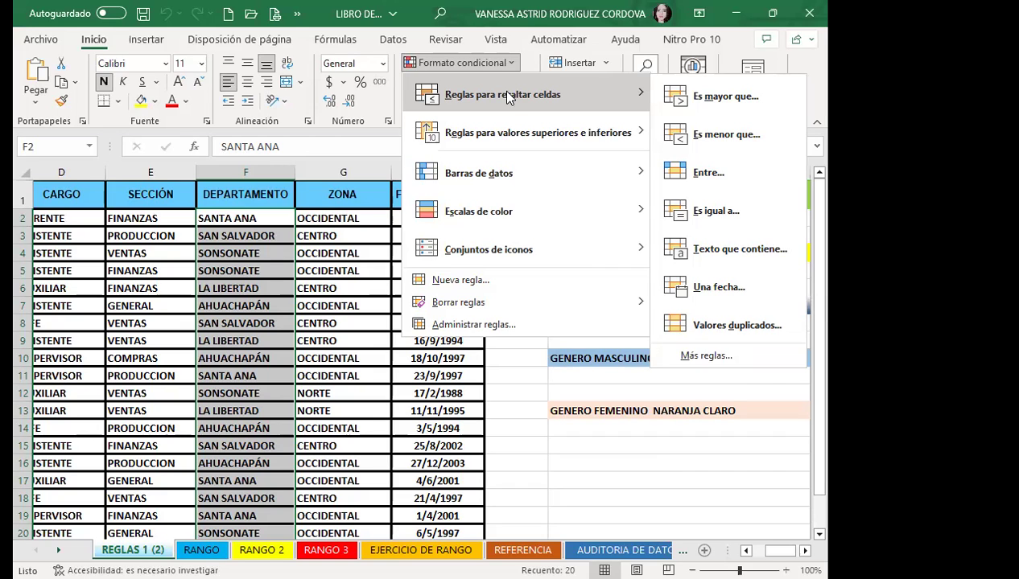
click(731, 210)
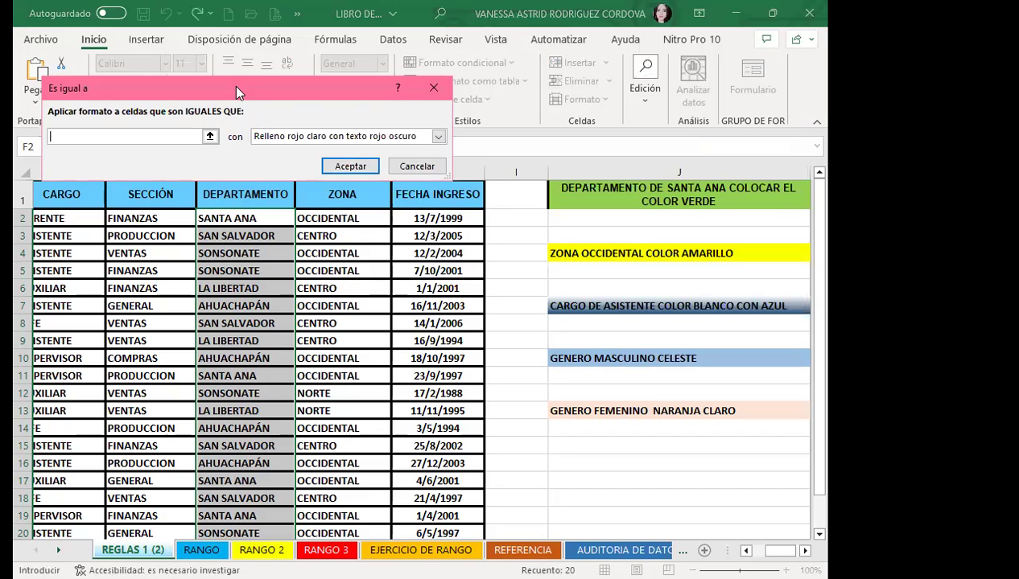
- Set the rule value to SANTA ANA with a custom green fill and apply it
drag(237, 91, 504, 214)
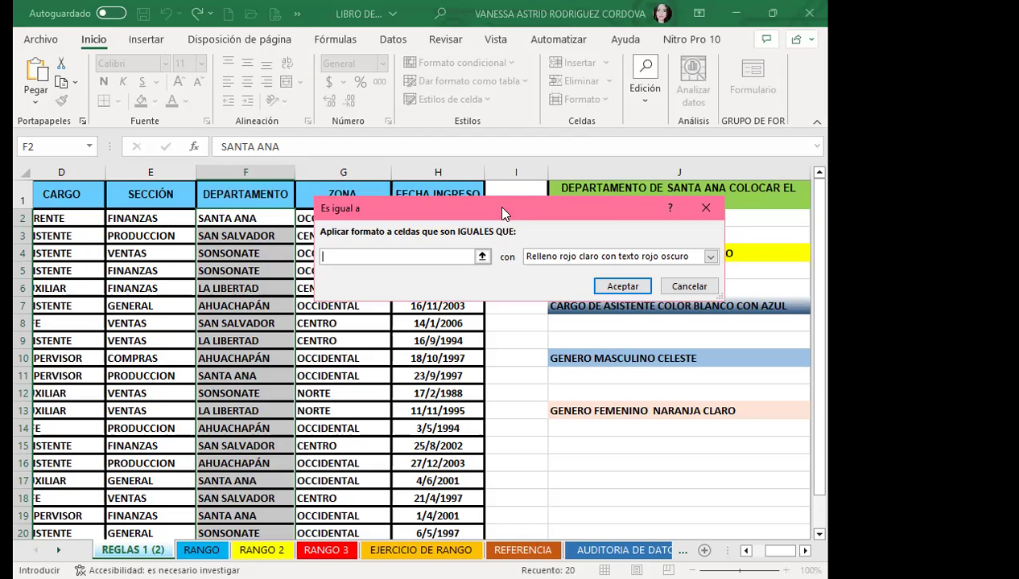
text(SANTA ANA)
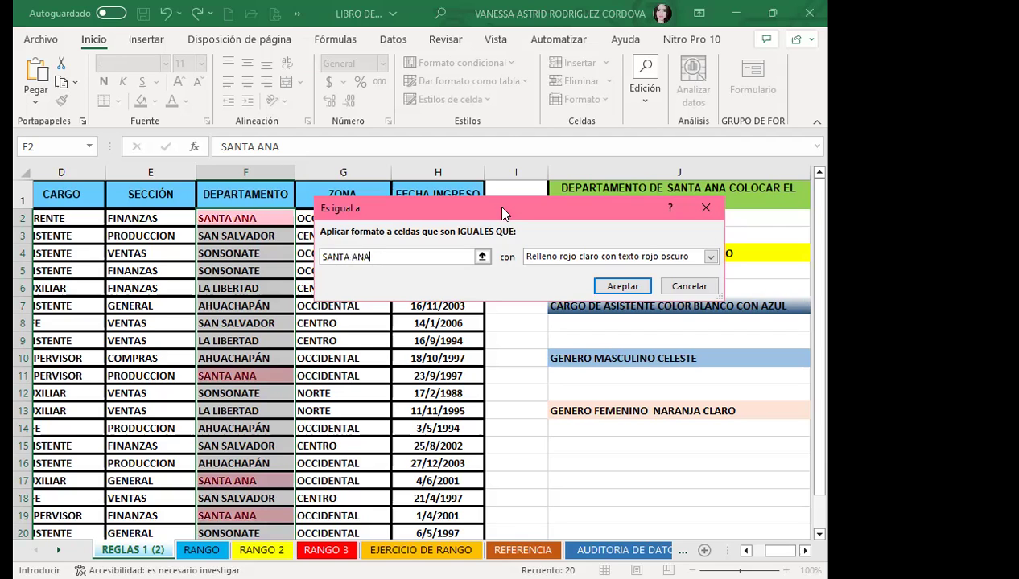
drag(502, 211, 479, 100)
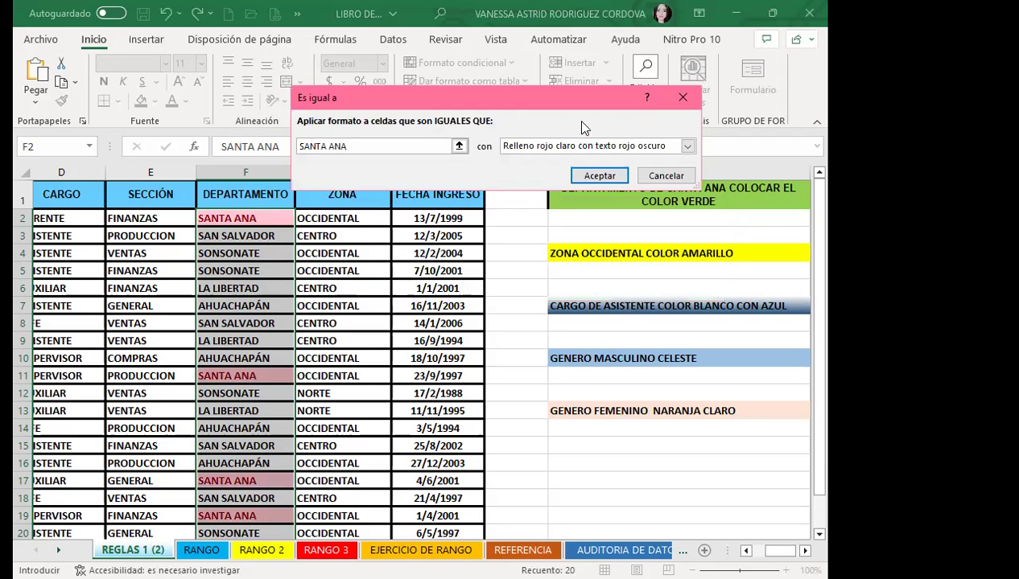
click(694, 149)
click(523, 221)
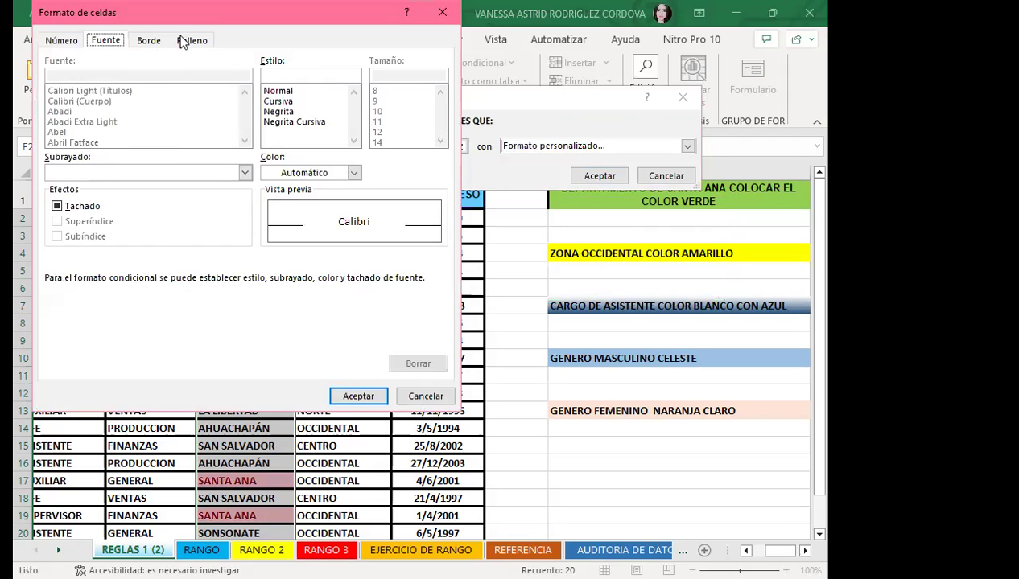
click(183, 40)
click(131, 196)
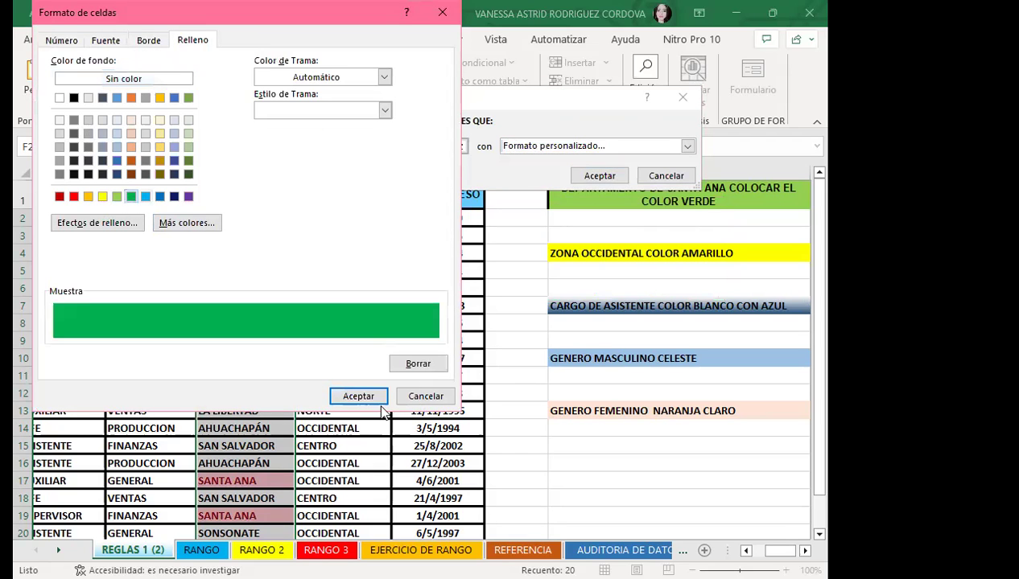
click(342, 398)
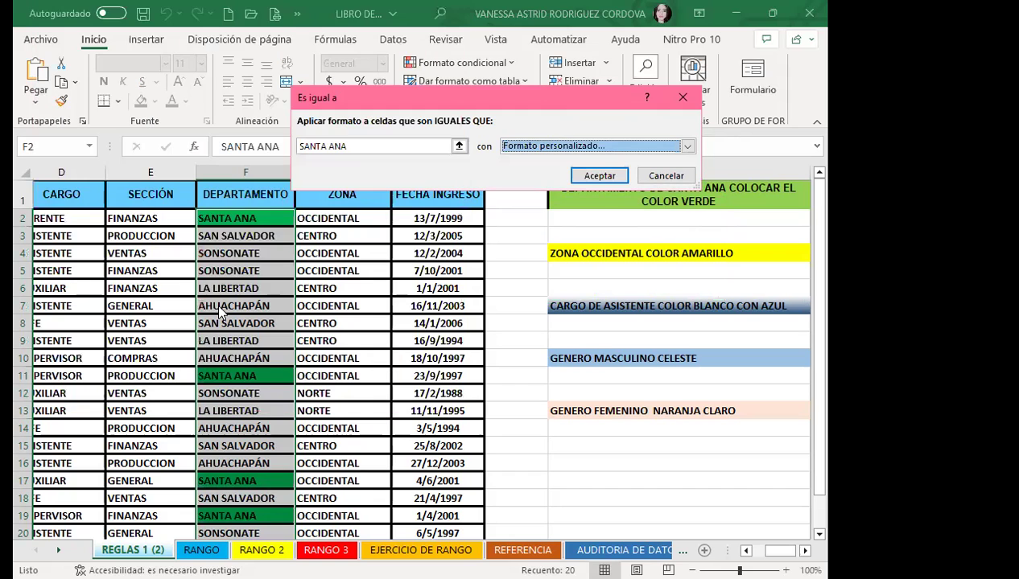
click(599, 176)
scroll(244, 438, down, 2)
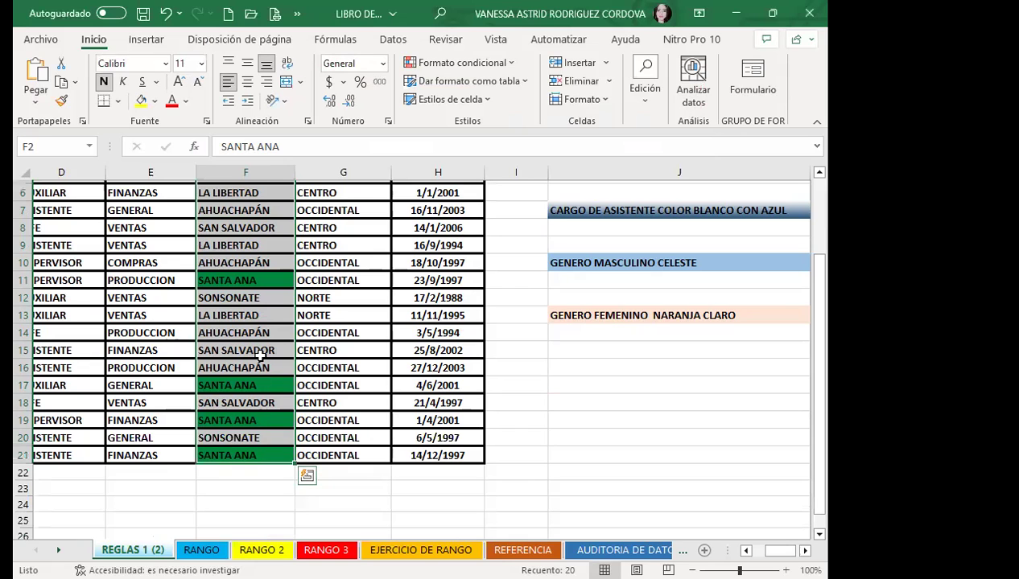
- Select the ZONA values G2:G21 and show Formato condicional's Reglas para resaltar celdas options
scroll(238, 226, up, 2)
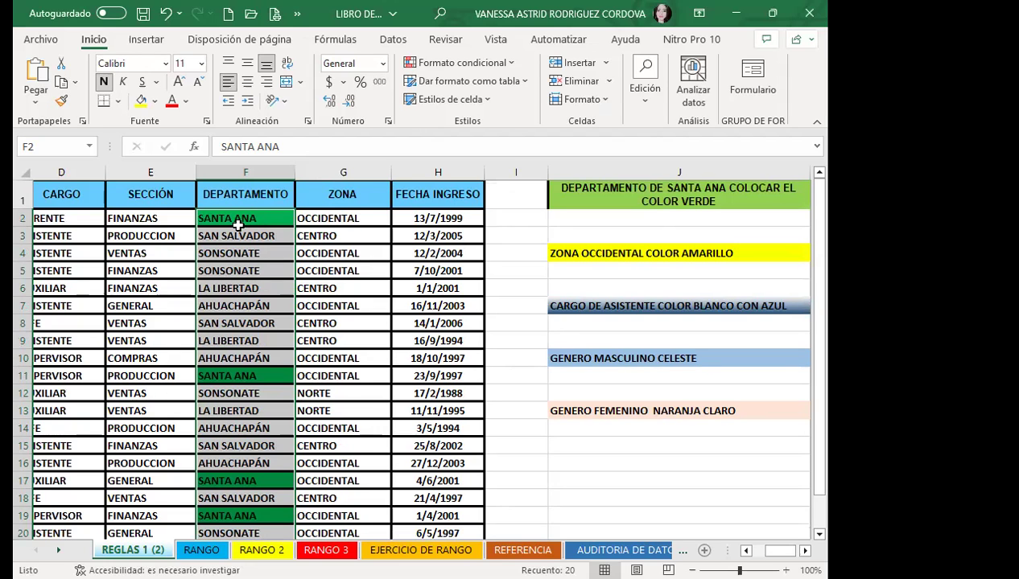
drag(315, 215, 402, 512)
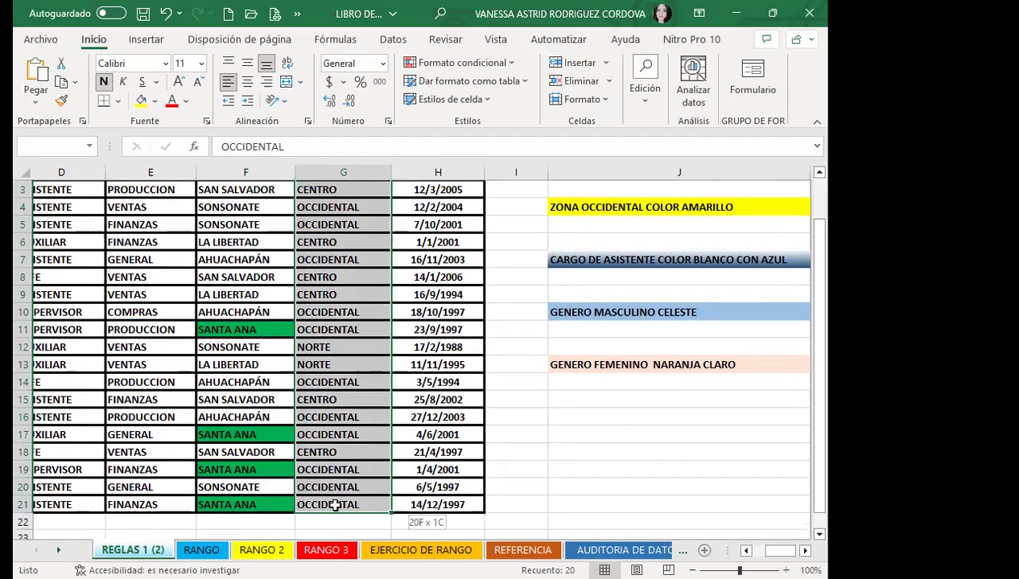
scroll(352, 197, up, 1)
click(503, 62)
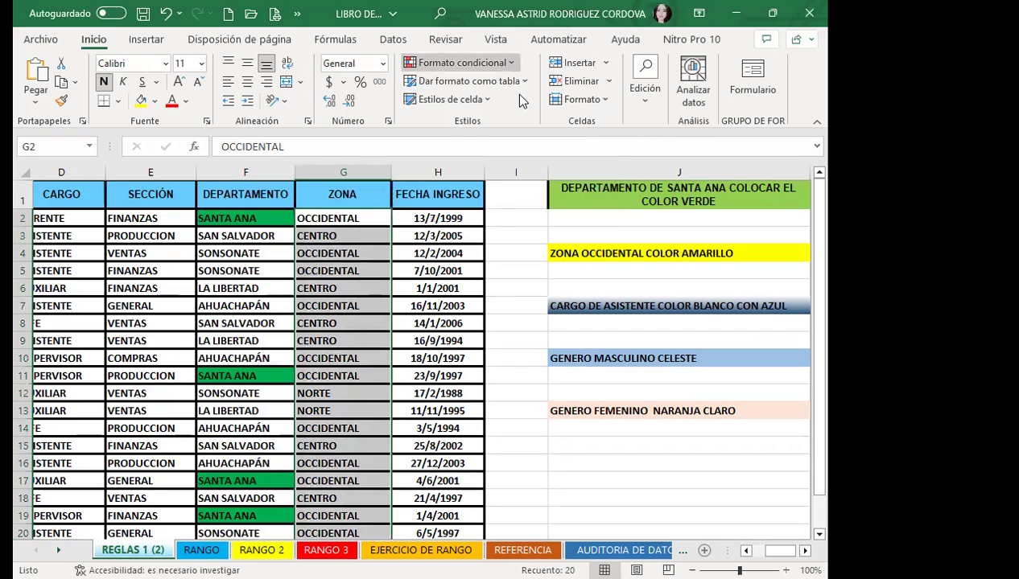
mouse_move(521, 96)
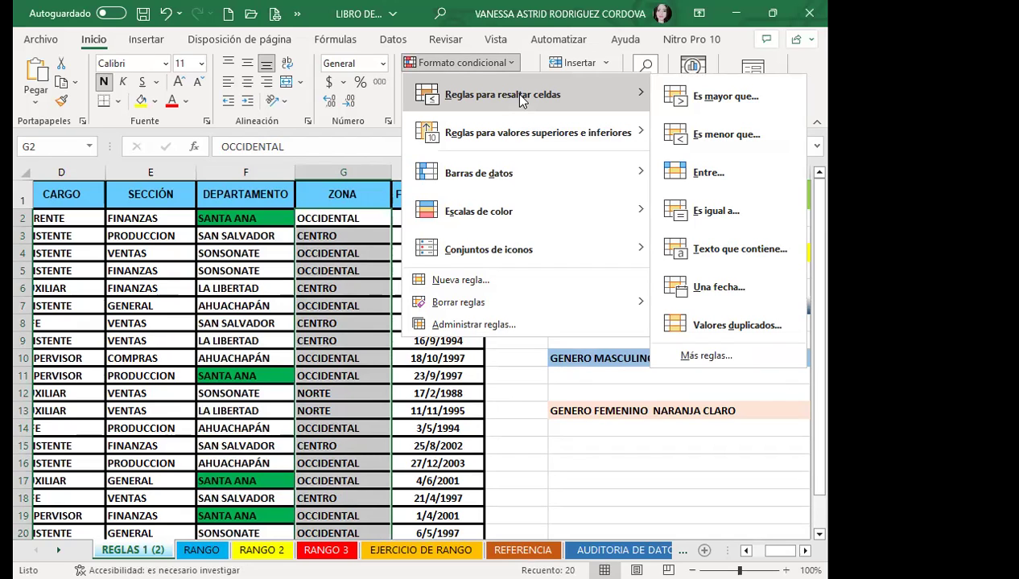
- Highlight ZONA cells containing OCCIDENTAL with a custom yellow fill
click(751, 251)
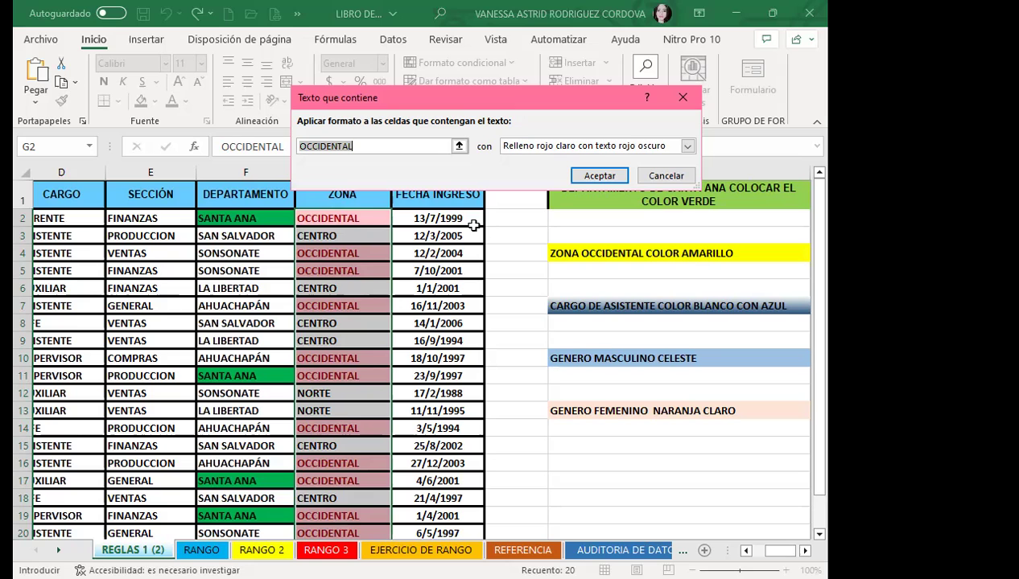
click(687, 146)
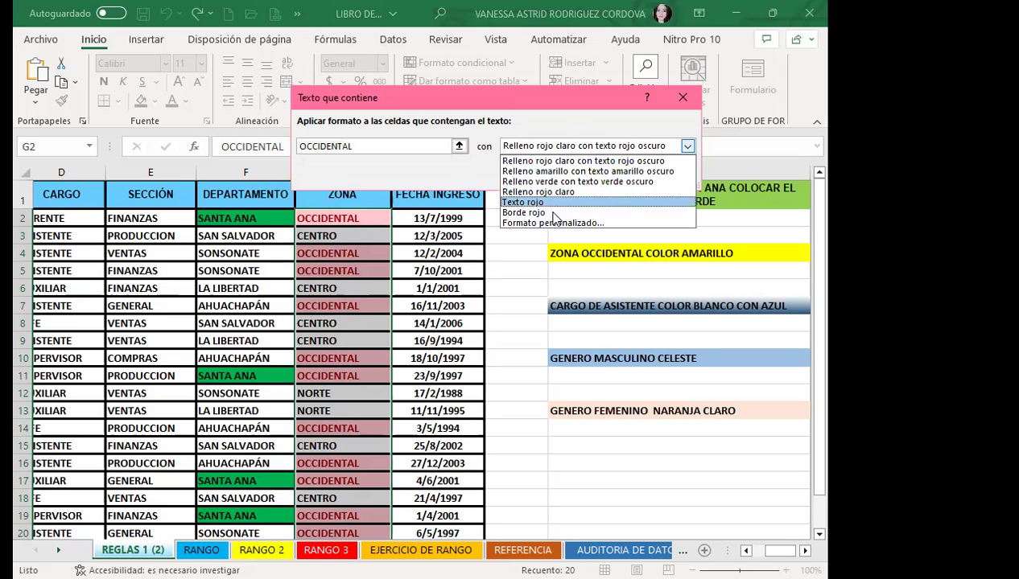
click(531, 224)
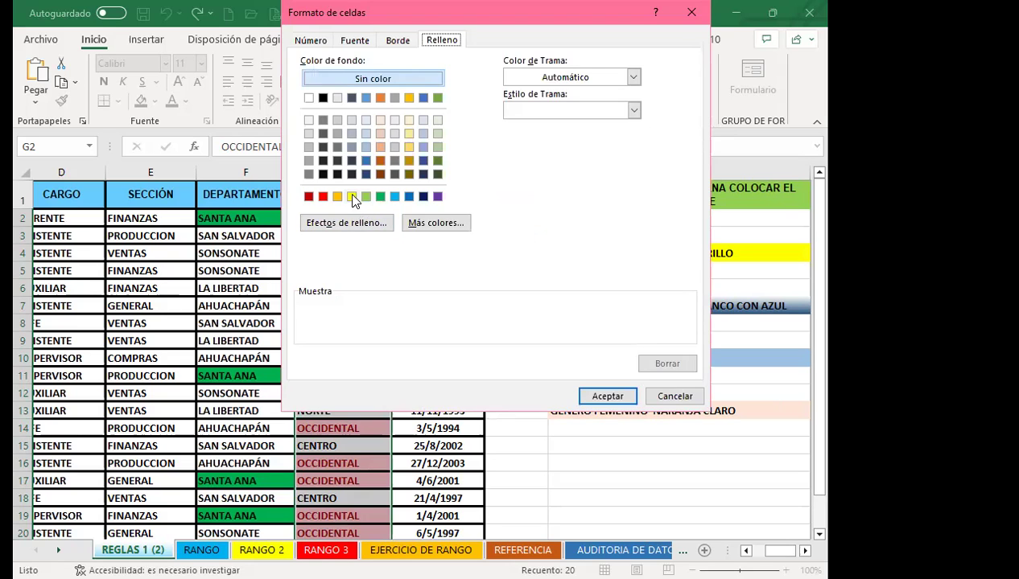
click(352, 196)
click(595, 395)
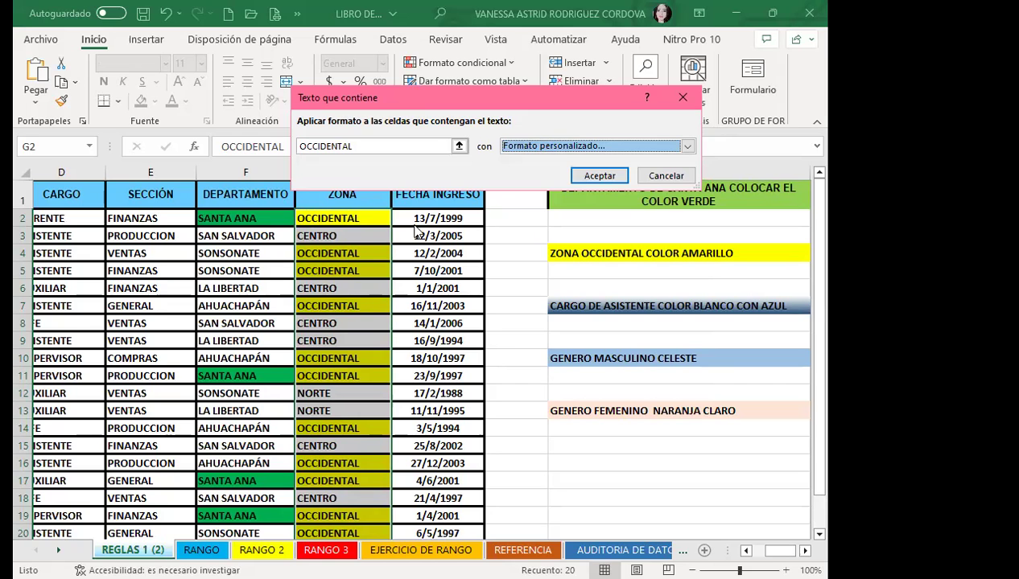
click(604, 173)
click(604, 173)
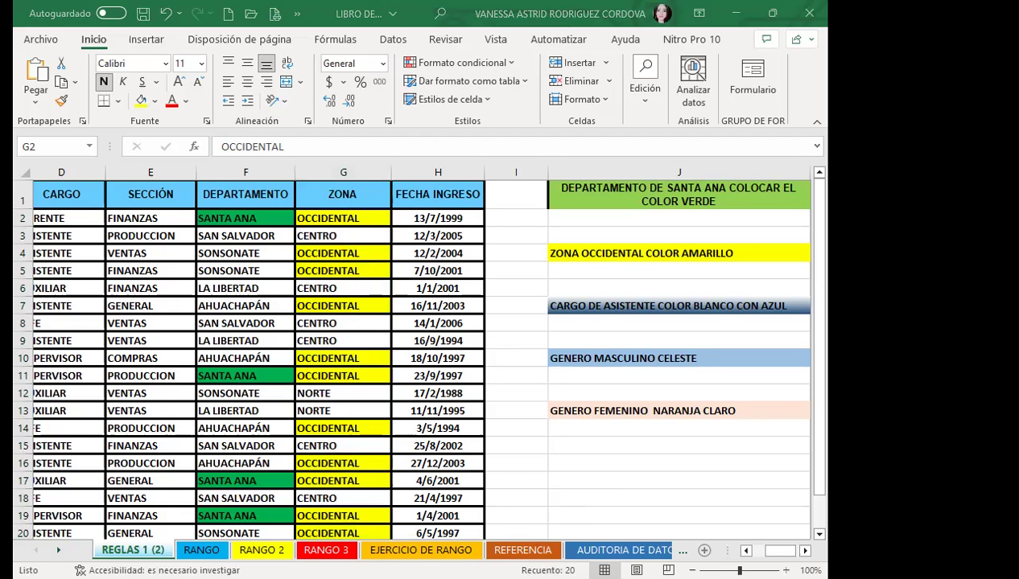
scroll(402, 354, left, 1)
scroll(418, 354, left, 3)
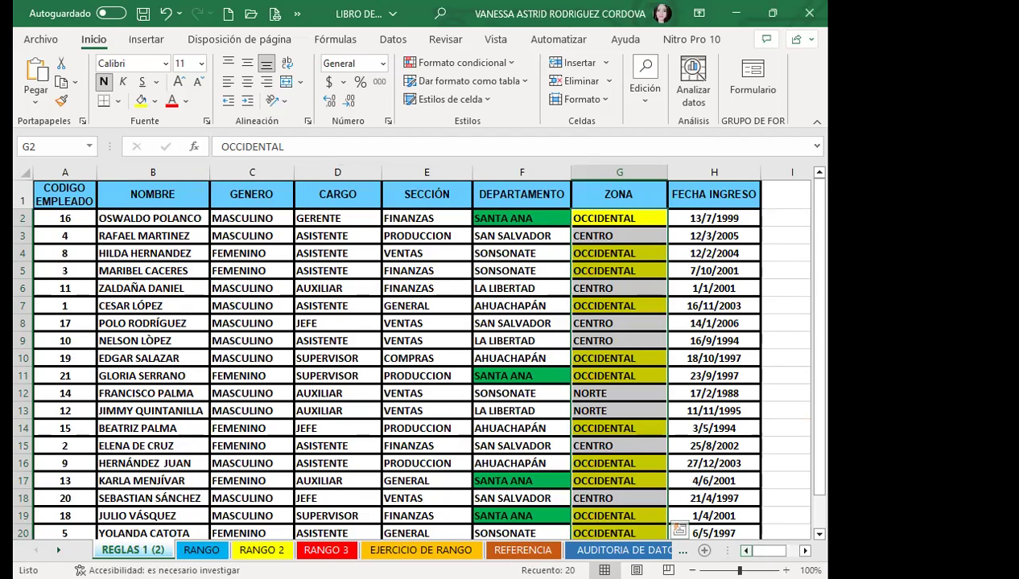
- Select the CARGO range D2:D21 and start a Texto que contiene highlight rule
click(370, 271)
mouse_move(345, 220)
mouse_down()
mouse_move(338, 532)
mouse_move(378, 509)
mouse_up()
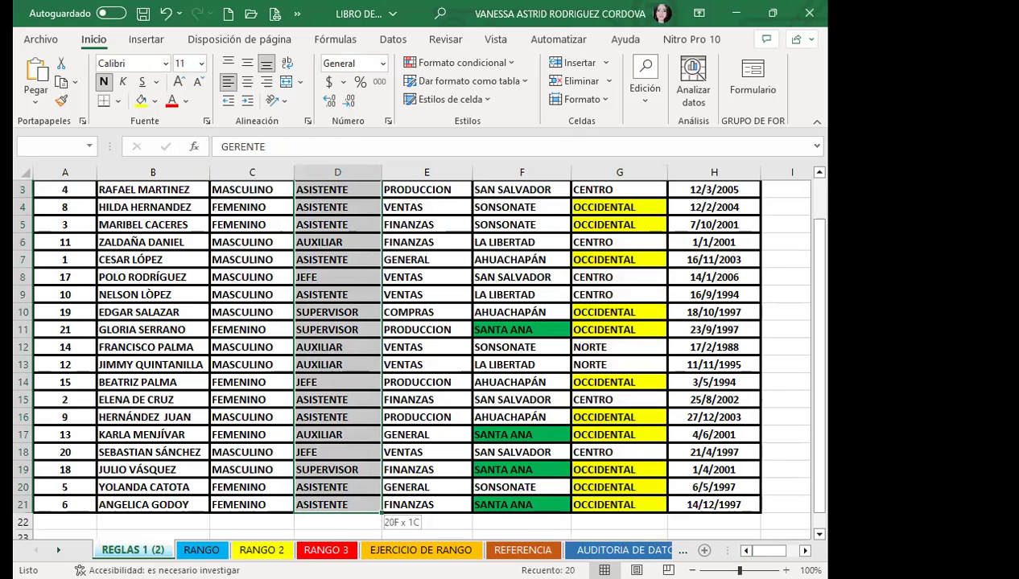
scroll(316, 253, up, 1)
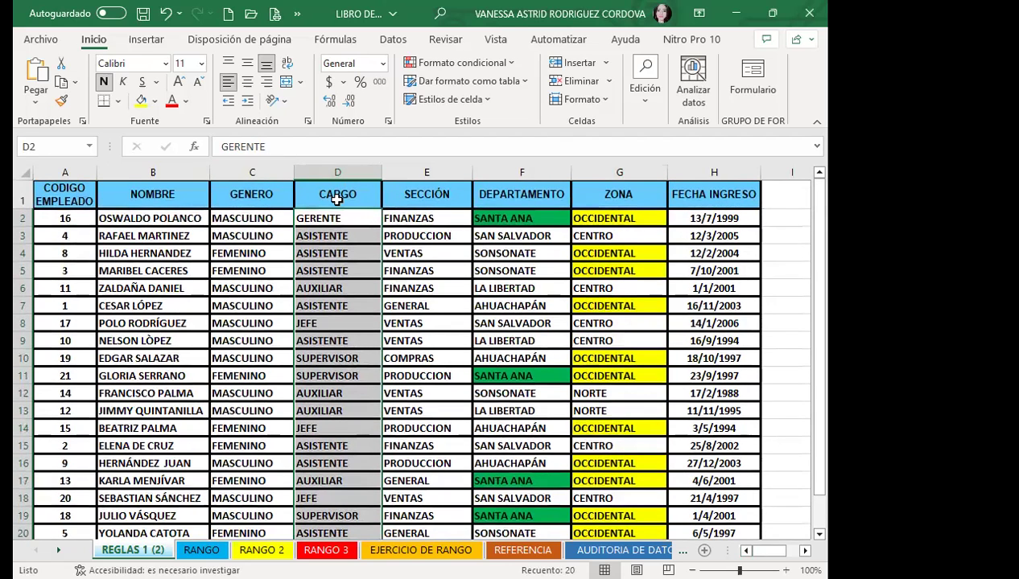
click(504, 63)
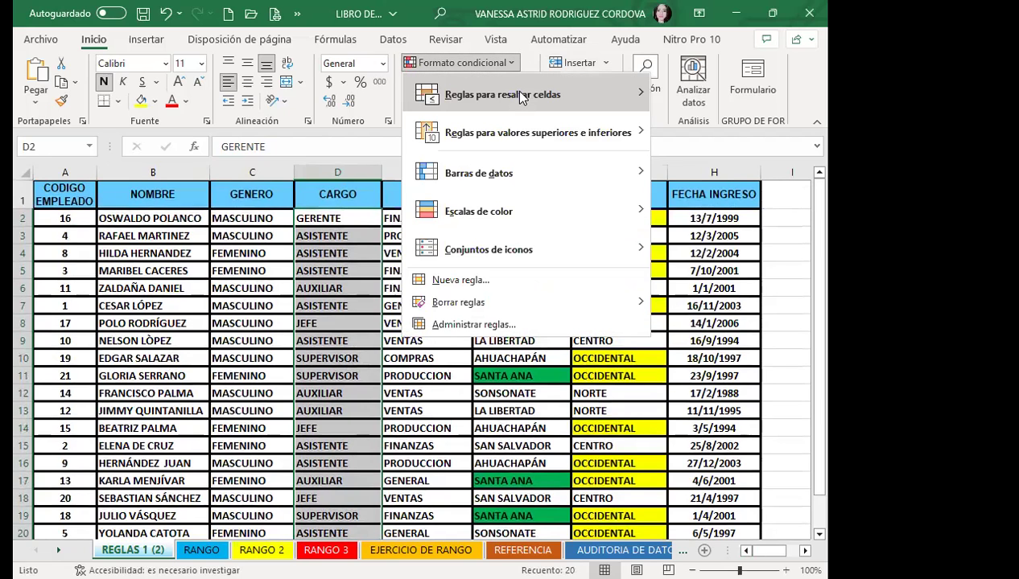
mouse_move(520, 97)
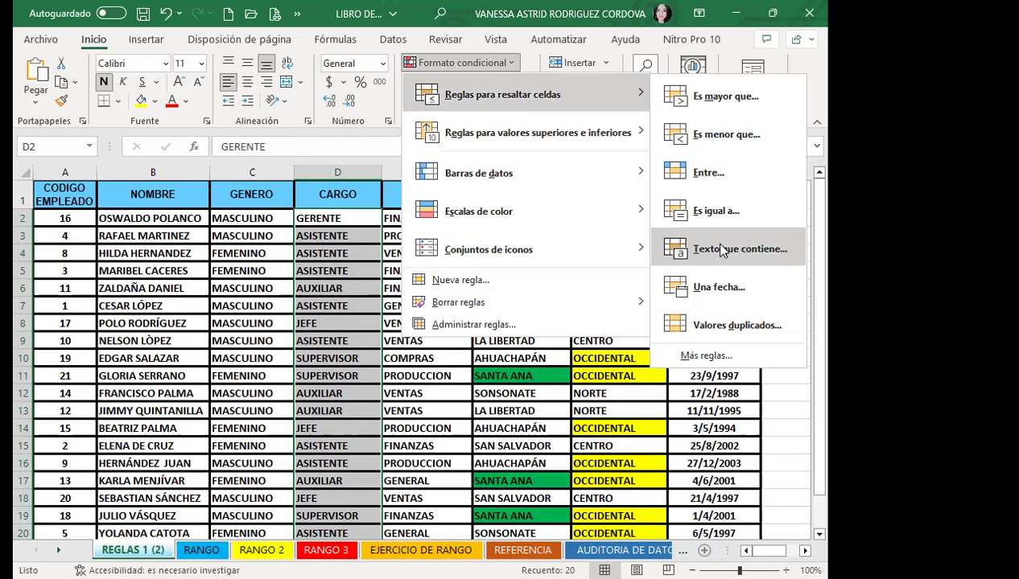
key(Return)
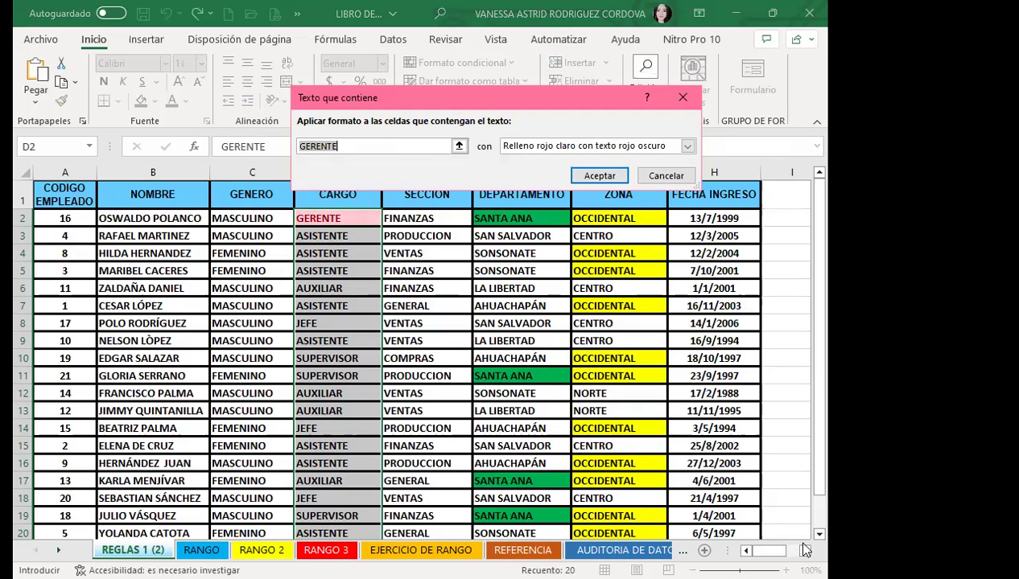
- Point the text-contains rule at cell $D$3 (ASISTENTE) and choose Formato personalizado
drag(434, 106, 492, 233)
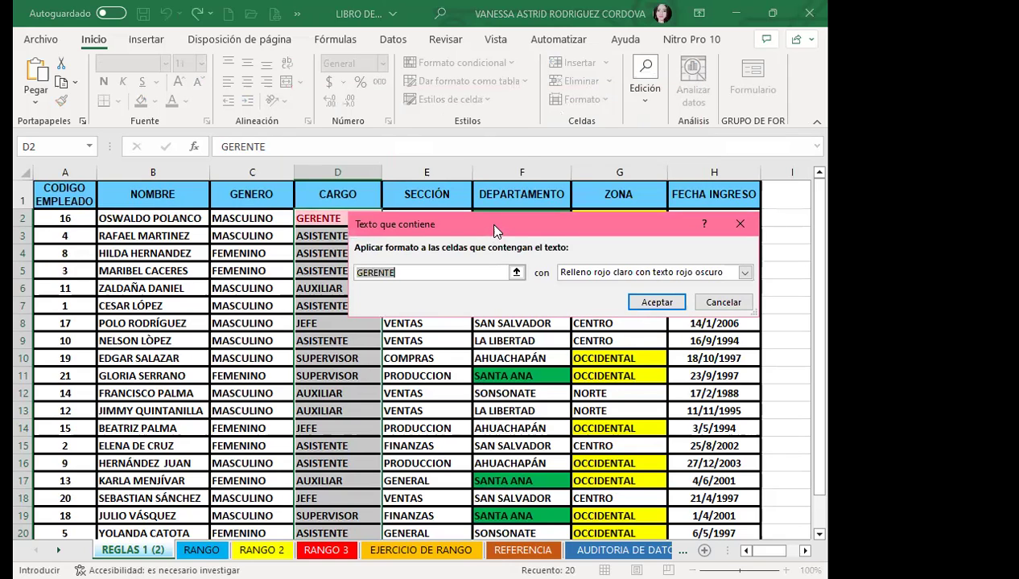
drag(492, 233, 529, 167)
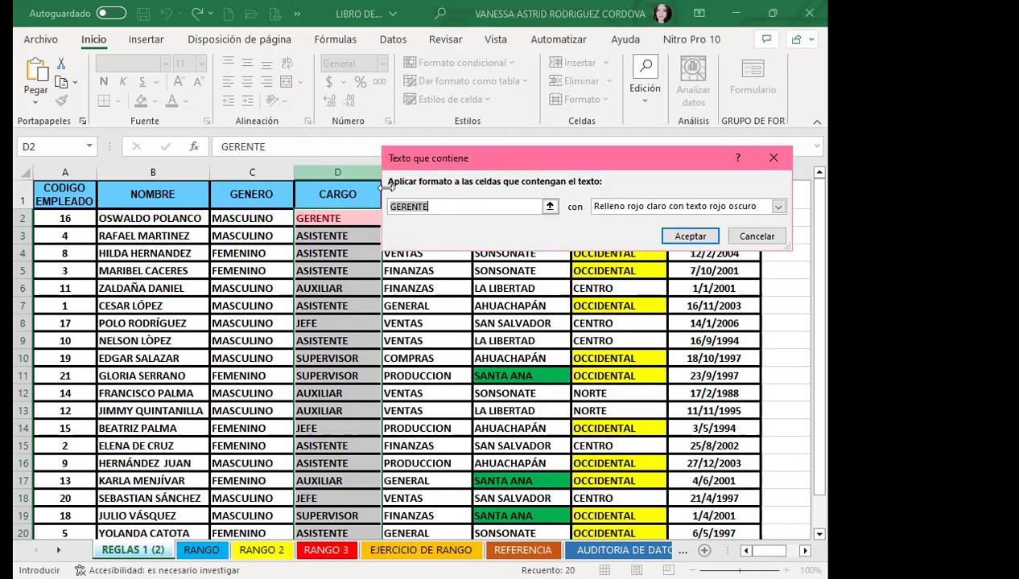
click(310, 236)
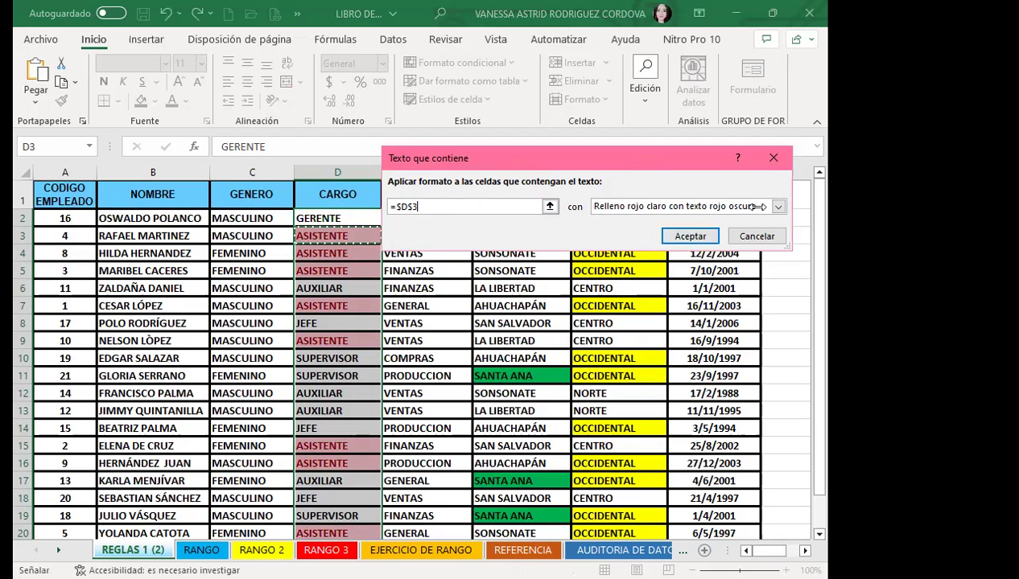
click(733, 206)
click(613, 278)
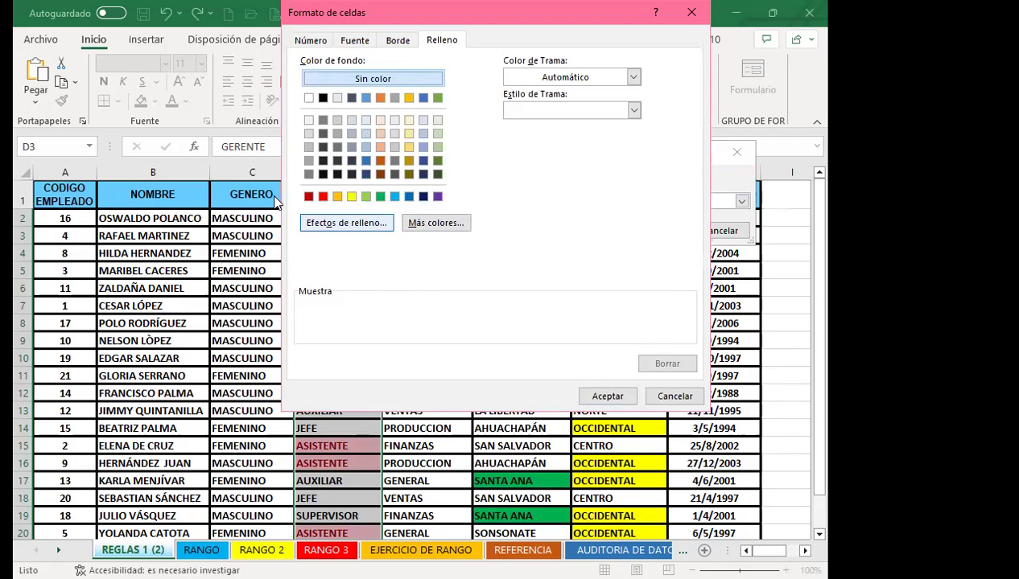
- Set up a white-to-blue gradient fill with medium blue as Color 2 and the first shading variant
click(352, 231)
click(562, 93)
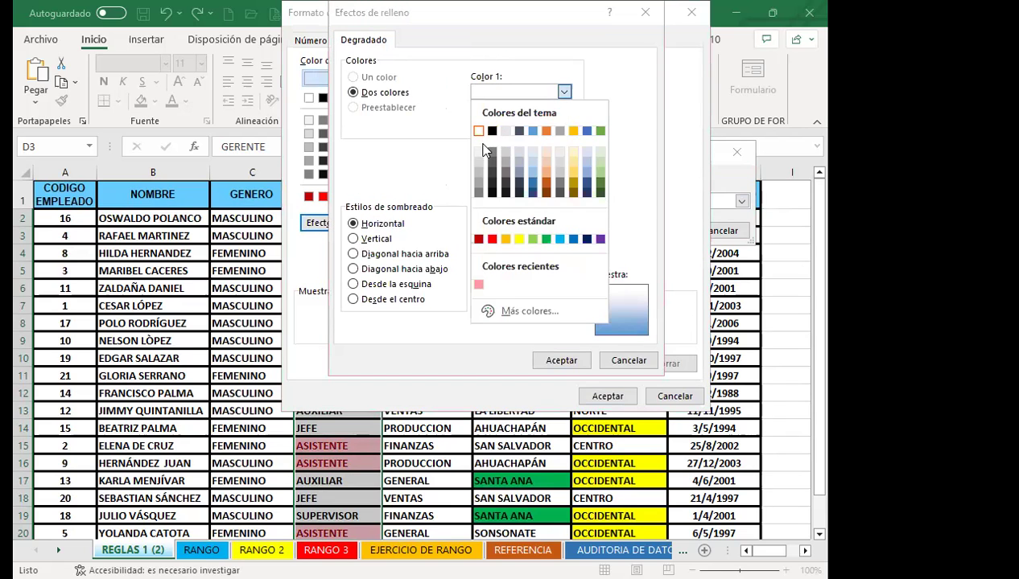
click(565, 125)
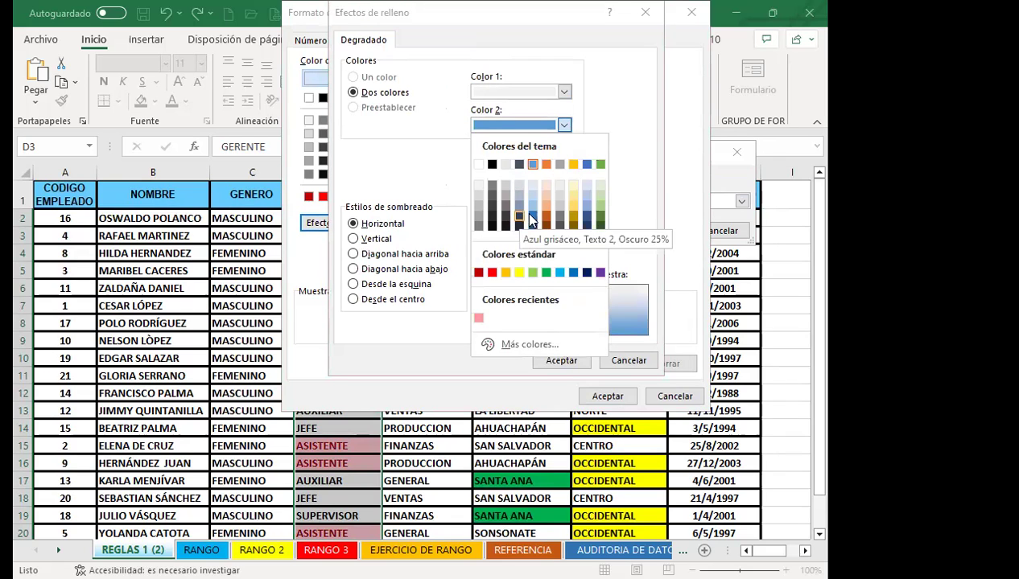
click(520, 217)
click(564, 126)
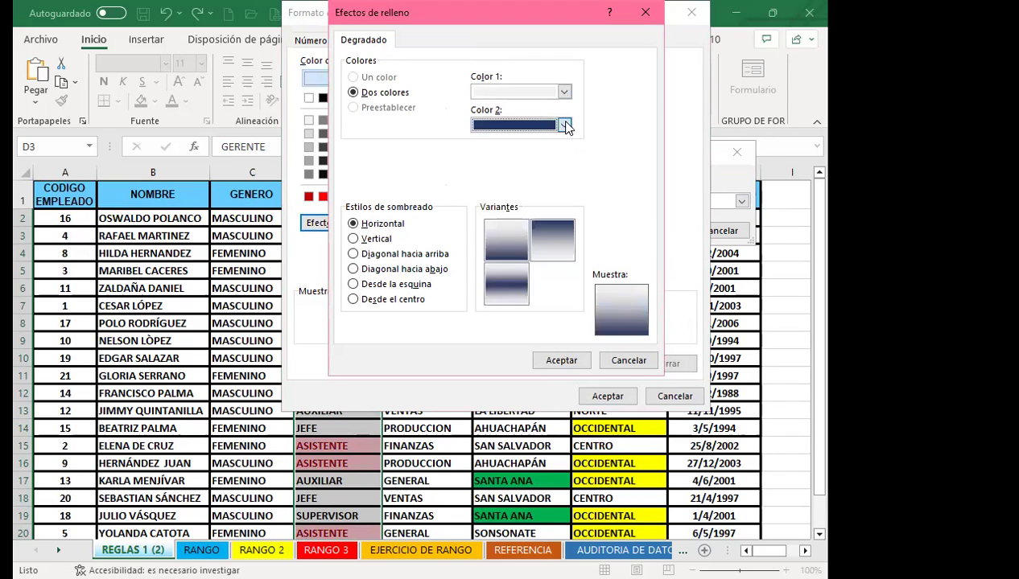
click(586, 222)
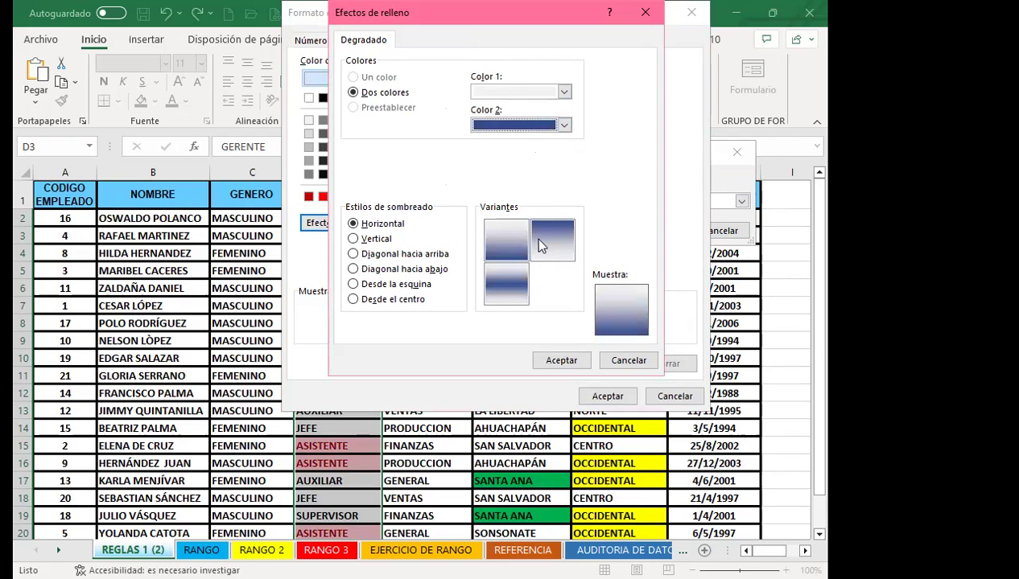
click(539, 236)
click(518, 249)
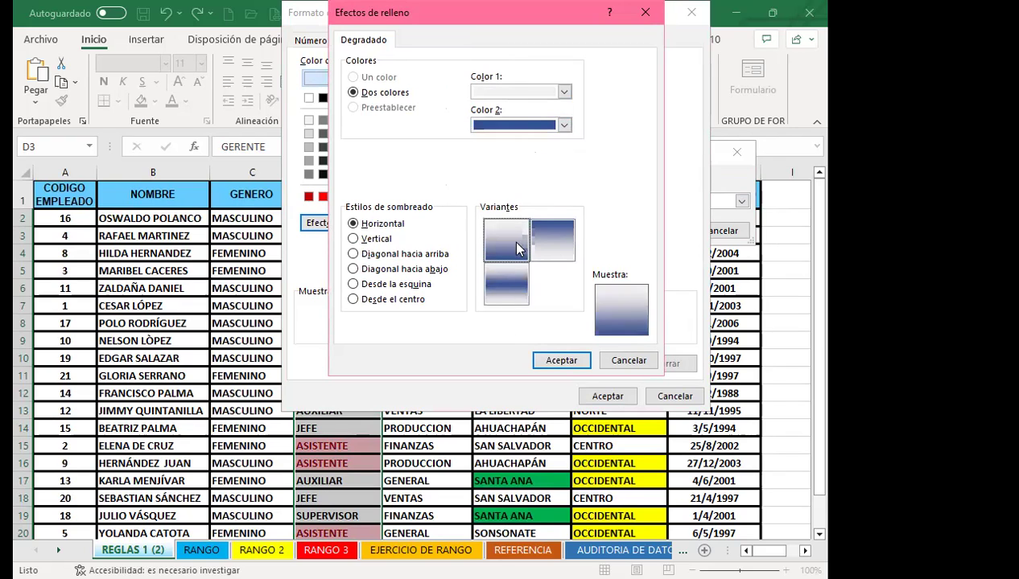
- Confirm the gradient format and apply the rule to the ASISTENTE cells
click(561, 361)
click(598, 401)
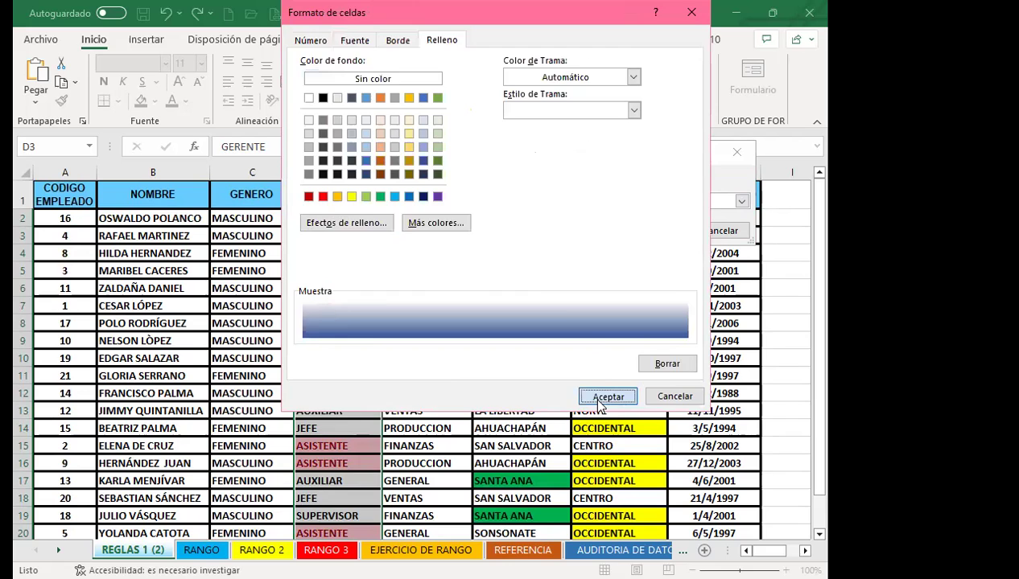
click(653, 231)
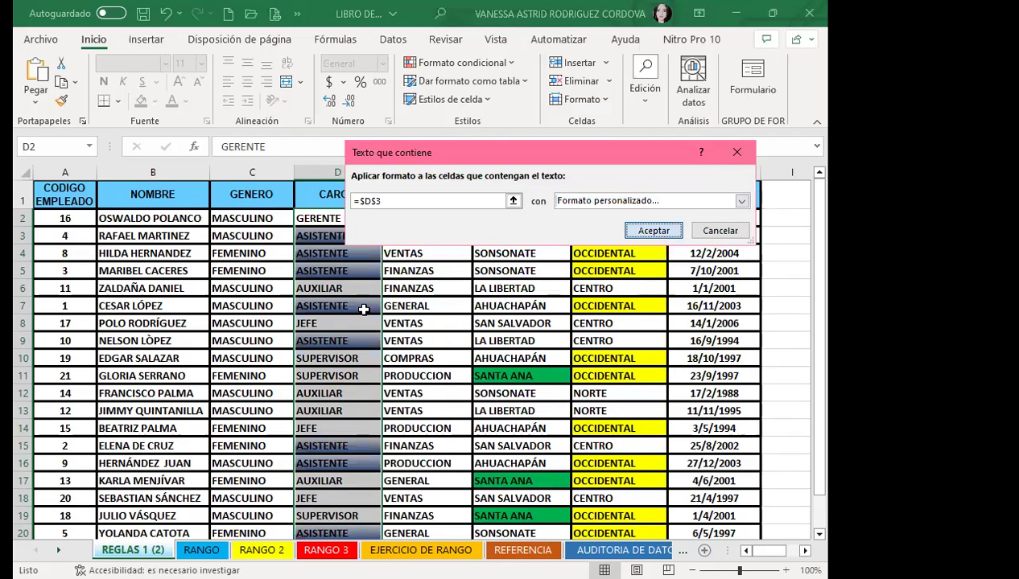
click(360, 307)
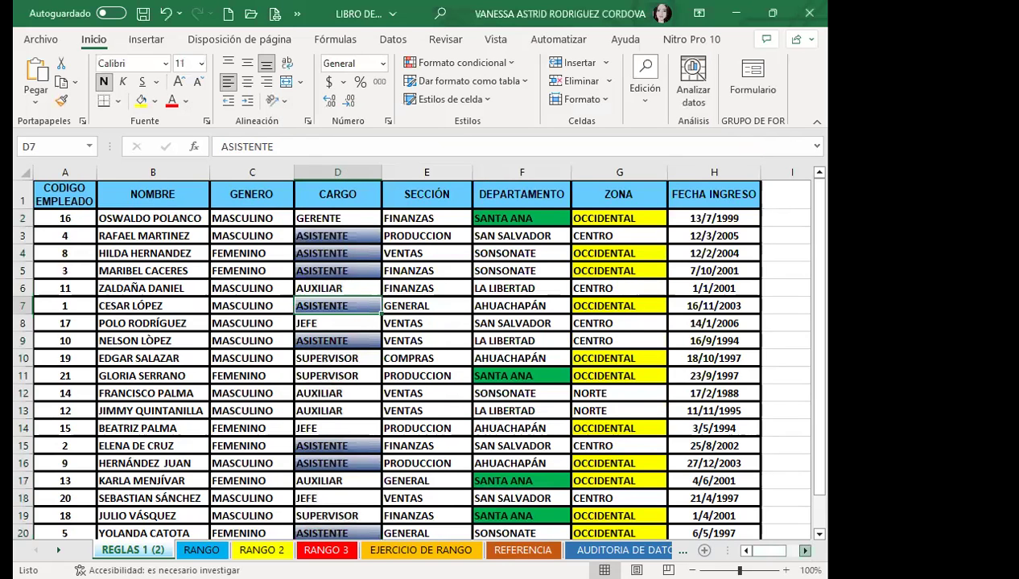
click(807, 549)
scroll(555, 350, right, 2)
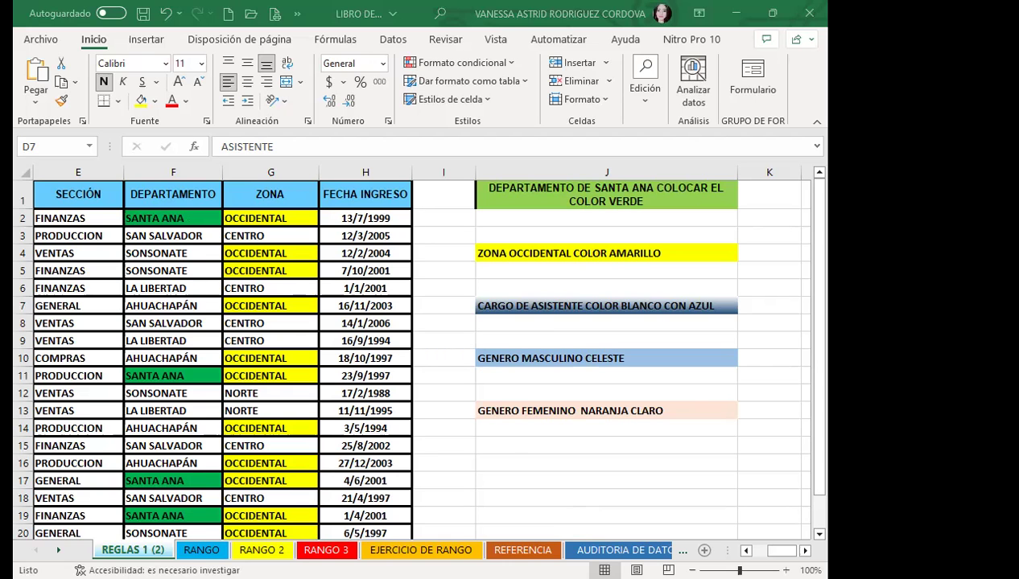
scroll(296, 284, left, 5)
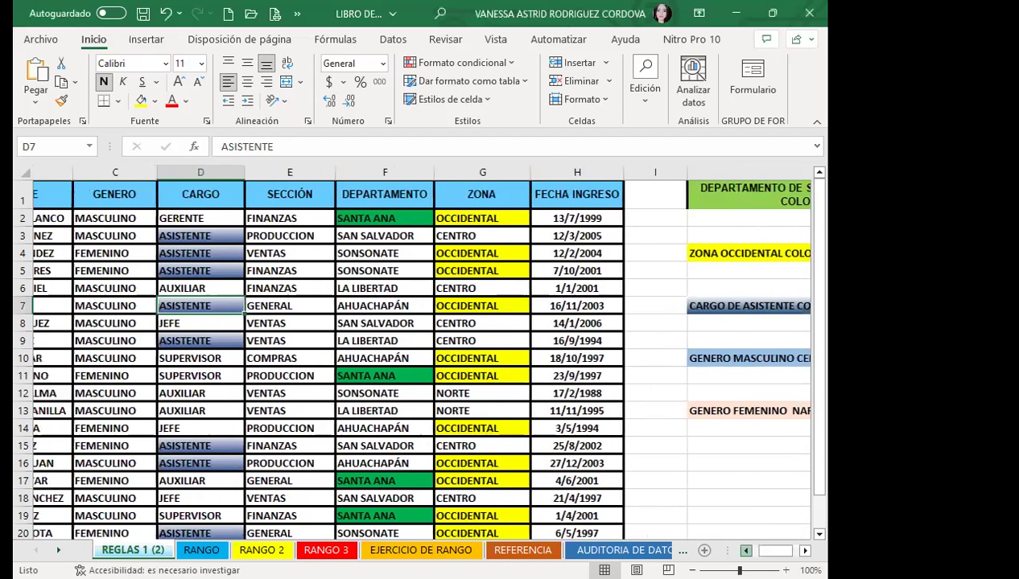
- Select GENERO range C2:C21 and start an Es igual a rule referencing C2 (MASCULINO)
drag(193, 219, 193, 535)
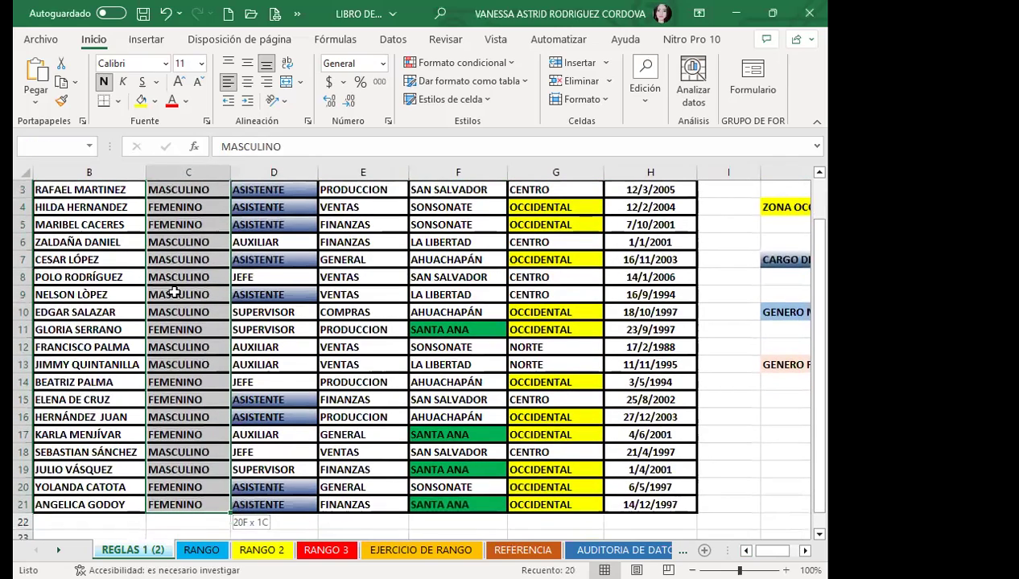
scroll(212, 139, up, 1)
click(502, 62)
mouse_move(519, 94)
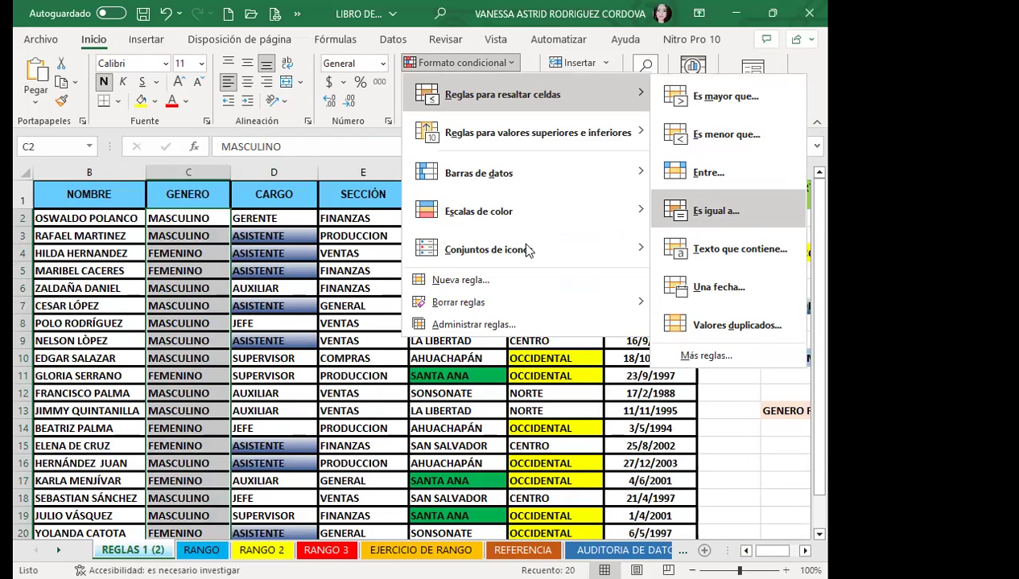
key(Return)
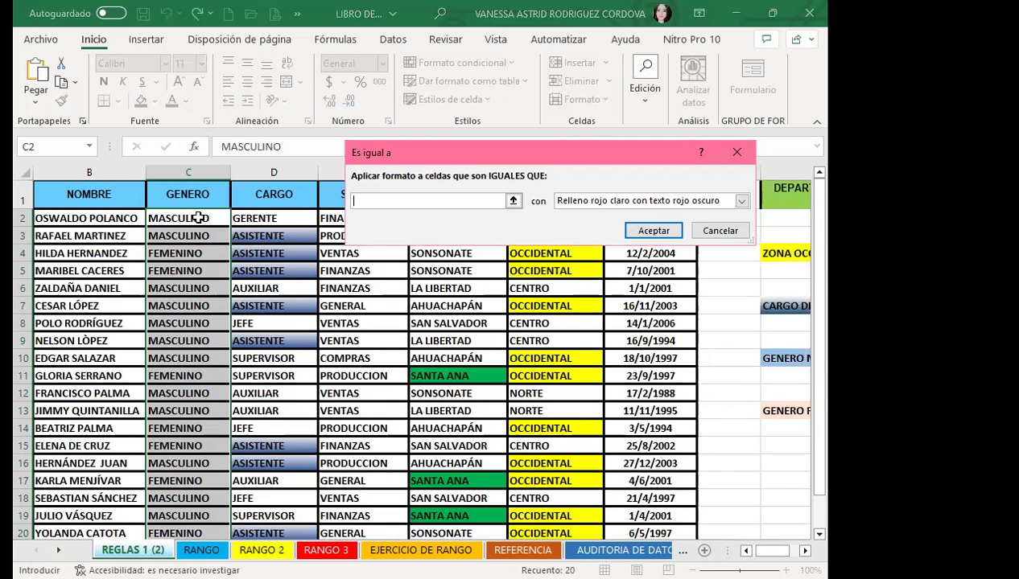
click(201, 218)
- Give the MASCULINO rule a custom light-blue fill and apply it
click(742, 201)
click(741, 202)
click(600, 280)
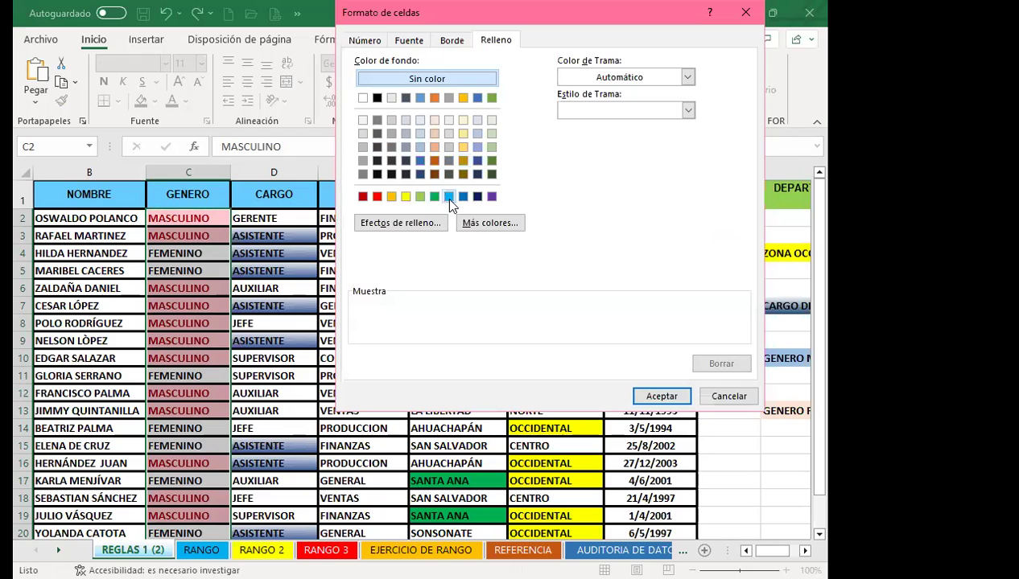
click(448, 196)
click(654, 398)
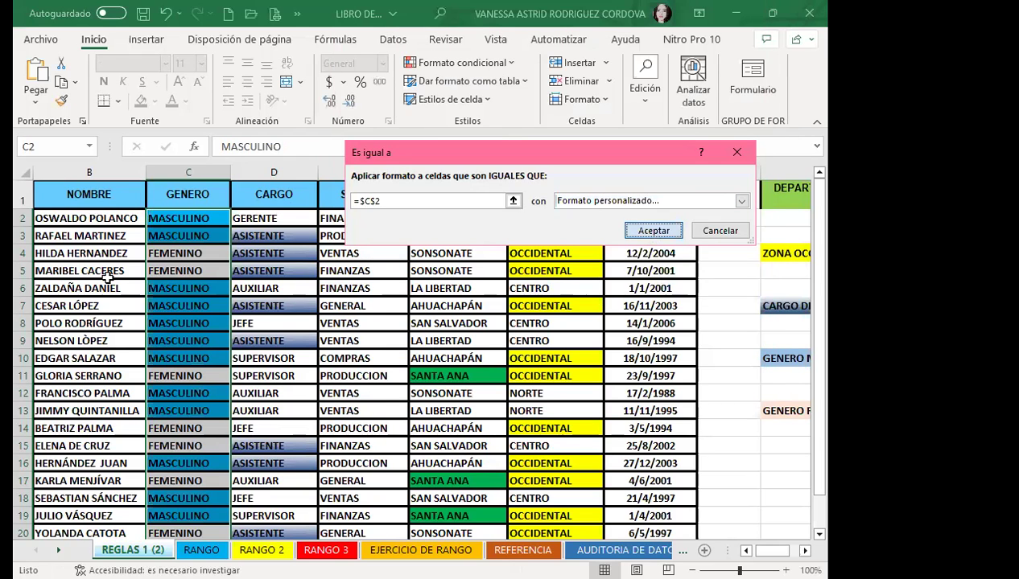
key(Return)
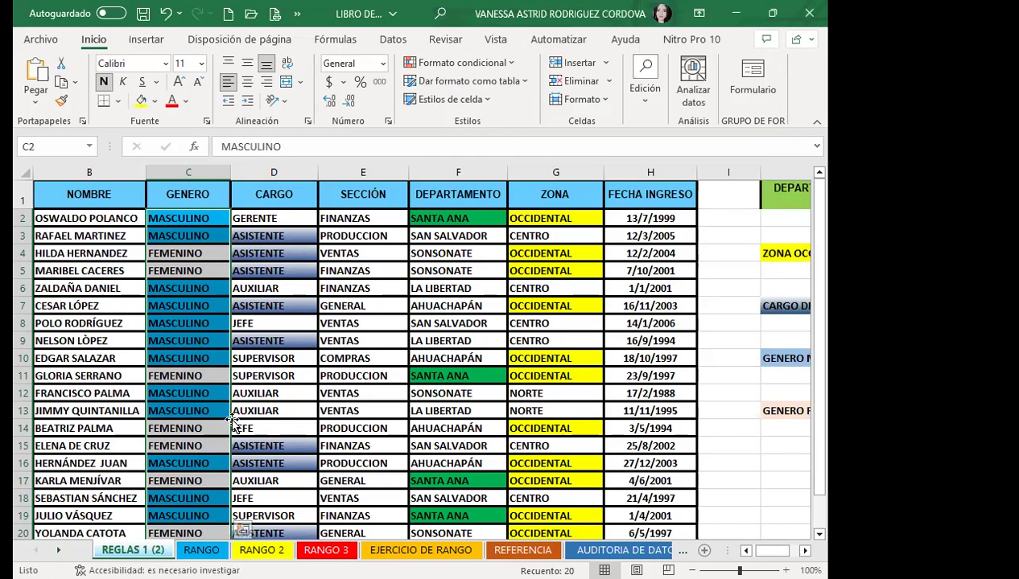
- Add a text-contains rule matching C4 (FEMENINO) with a custom pale peach fill
click(508, 64)
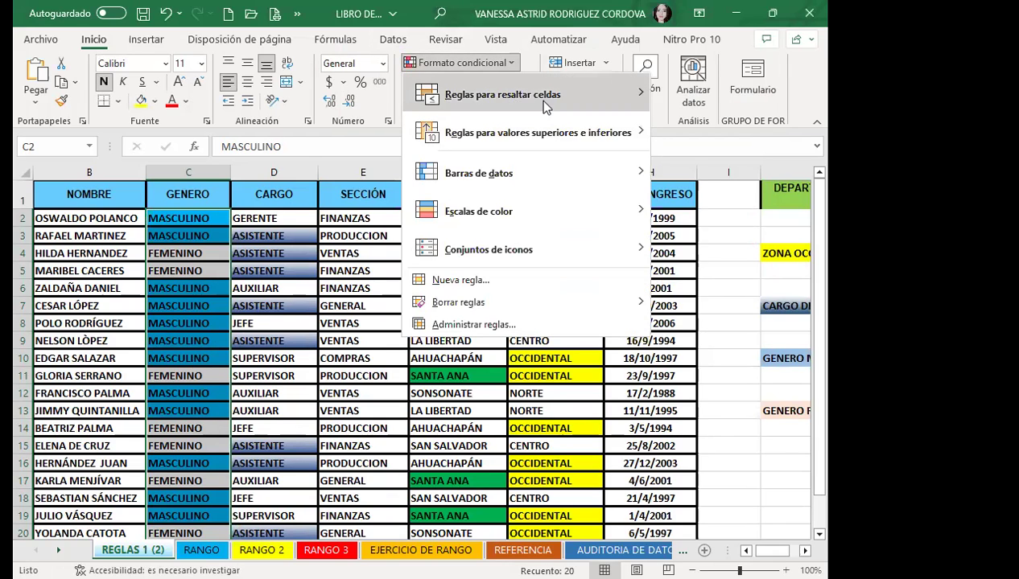
mouse_move(546, 107)
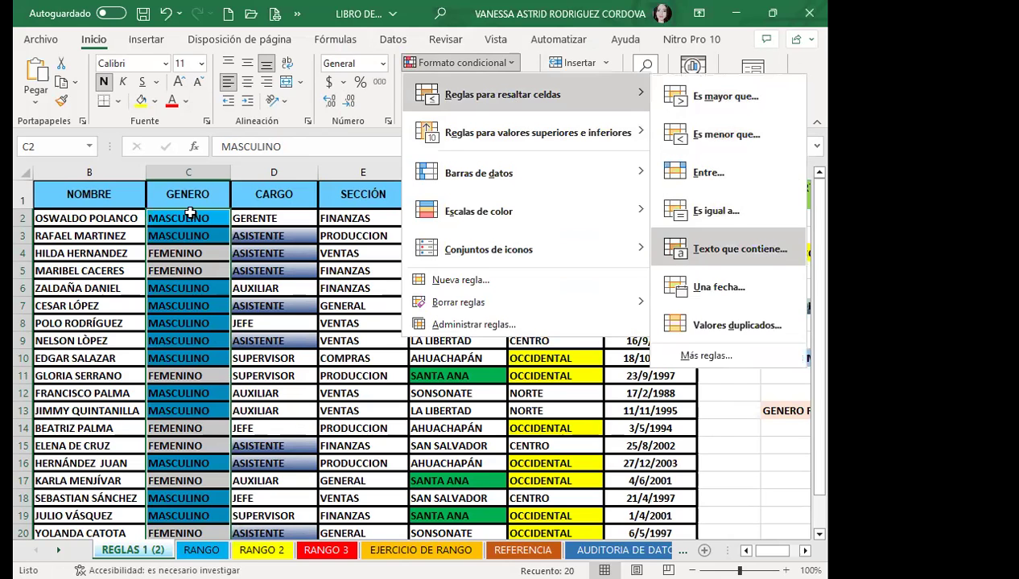
click(203, 254)
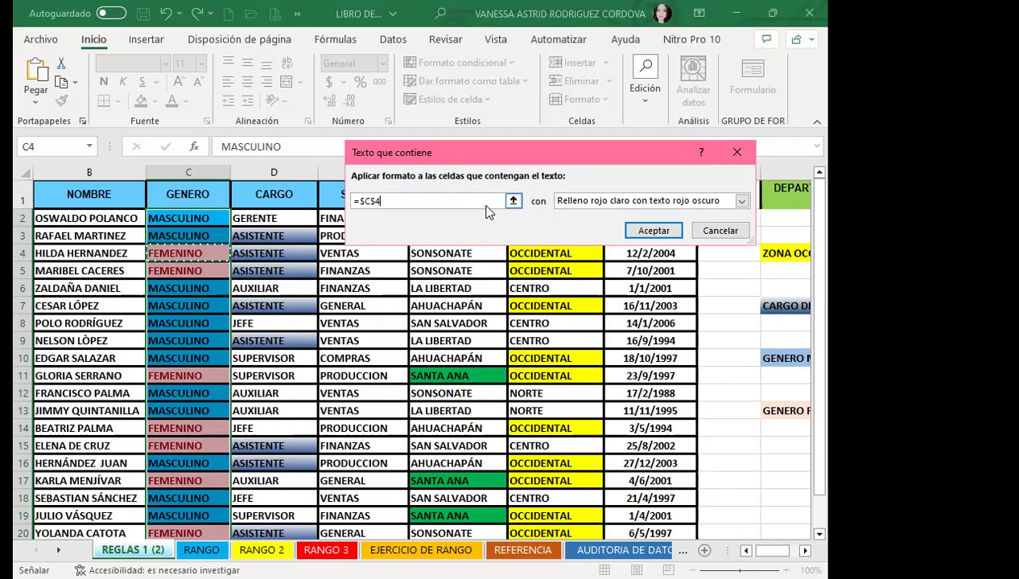
click(739, 200)
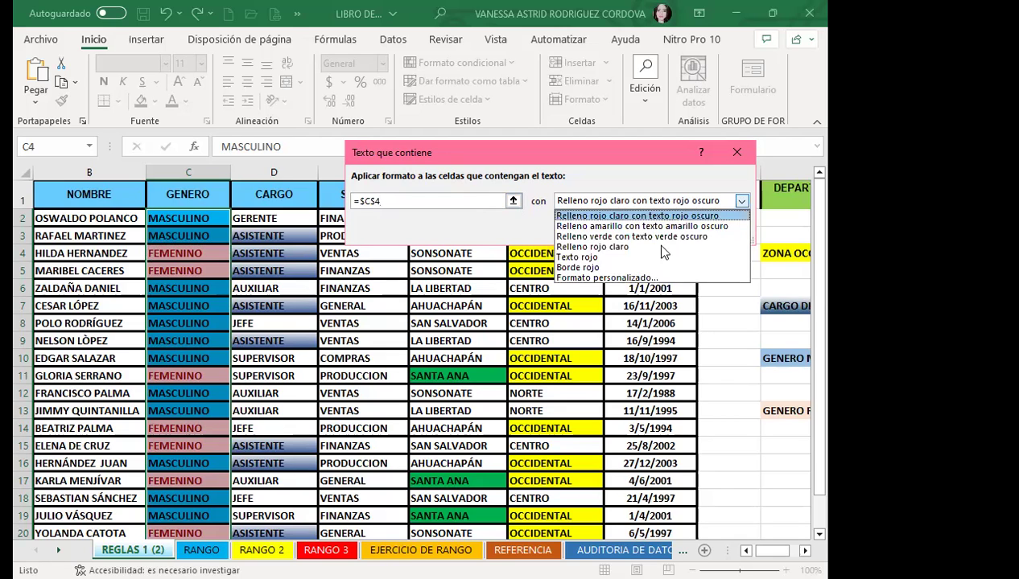
click(582, 279)
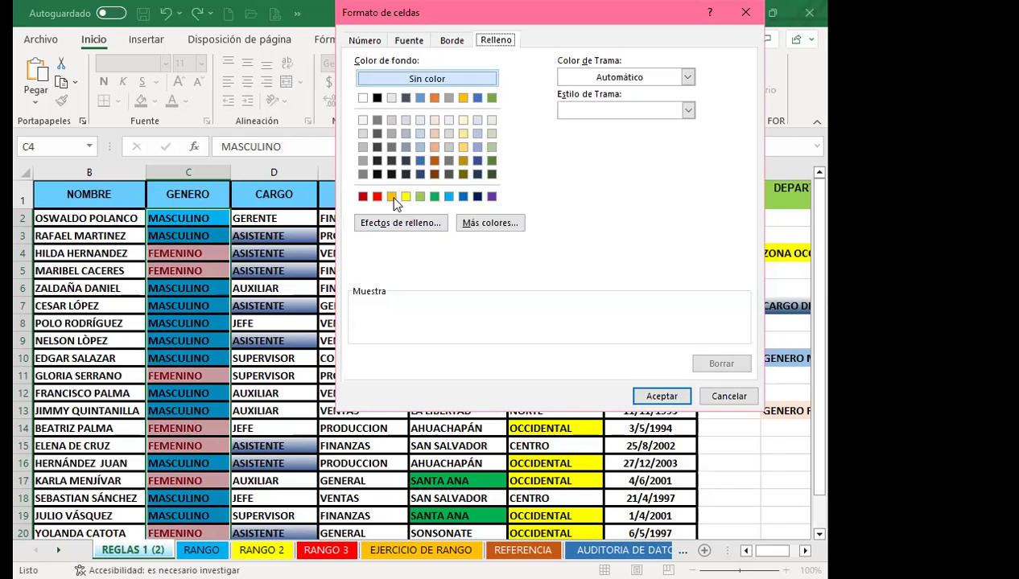
click(435, 133)
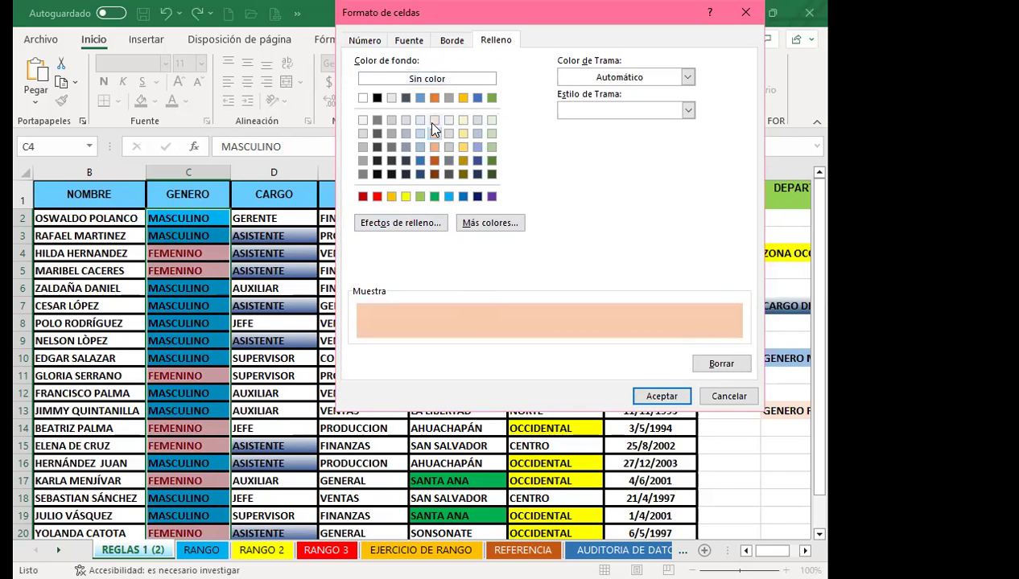
click(434, 121)
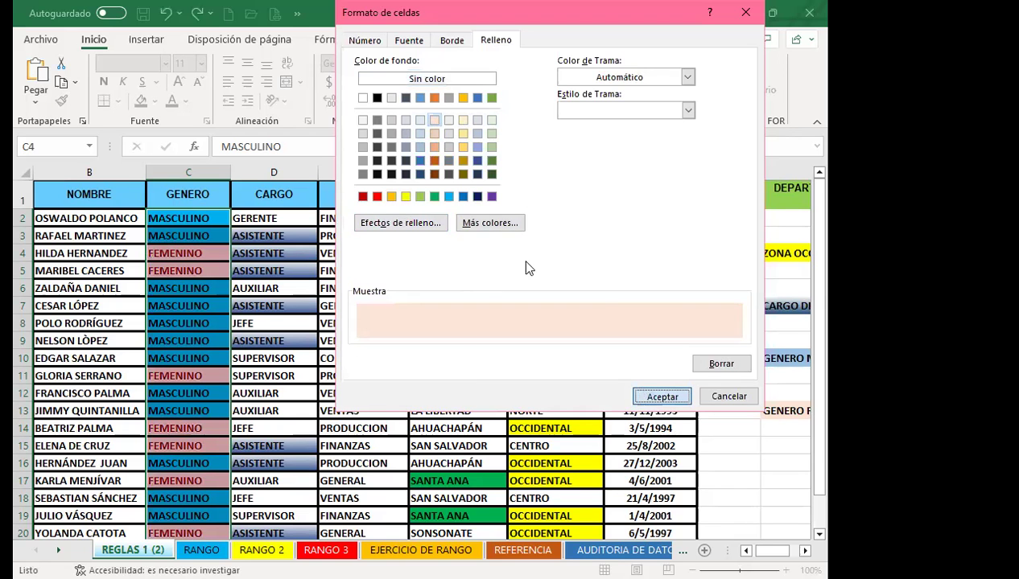
click(661, 396)
click(654, 230)
click(168, 310)
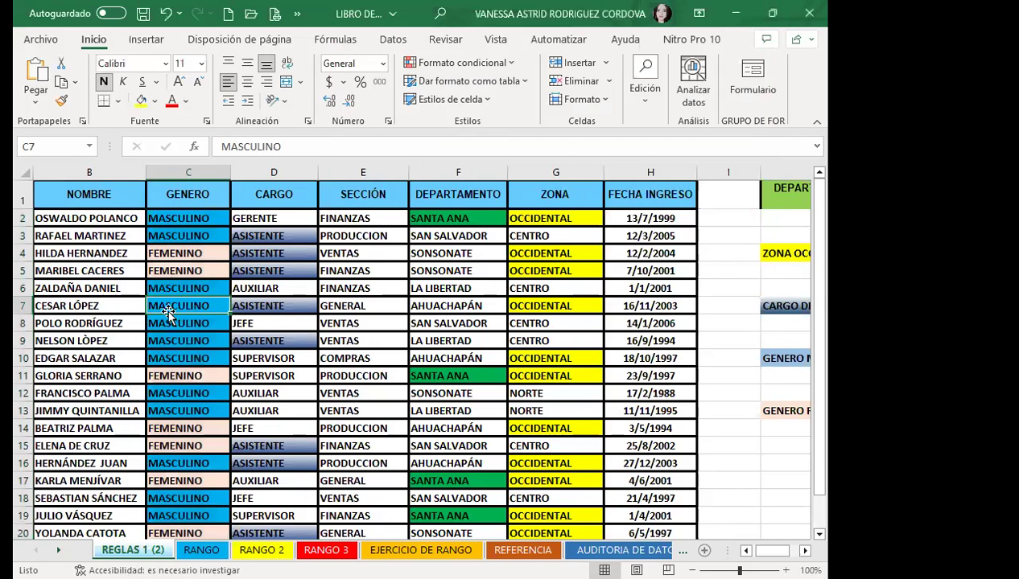
scroll(202, 366, down, 2)
scroll(203, 367, down, 3)
scroll(201, 368, up, 3)
scroll(201, 362, up, 2)
scroll(197, 338, down, 3)
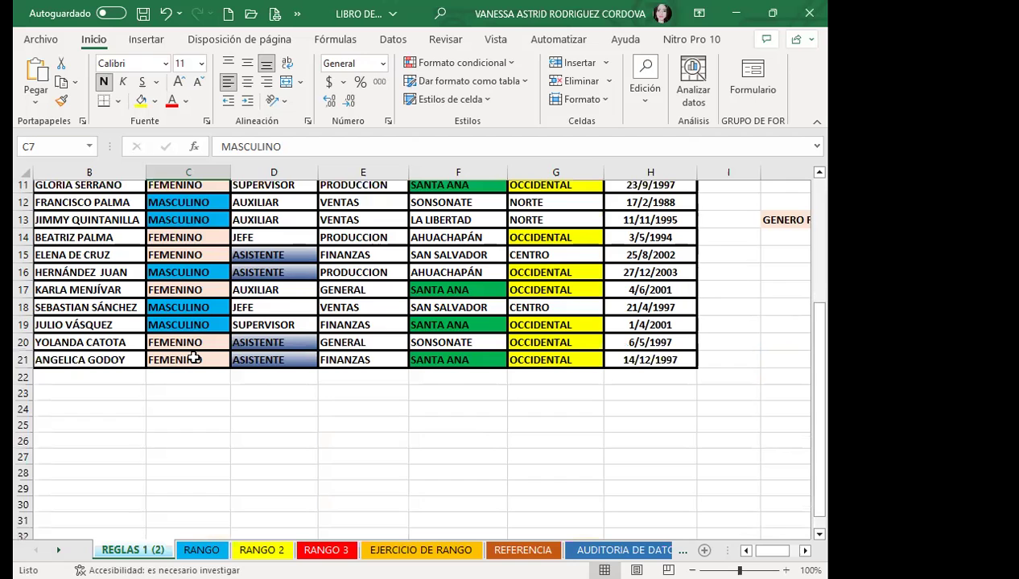
scroll(120, 369, up, 3)
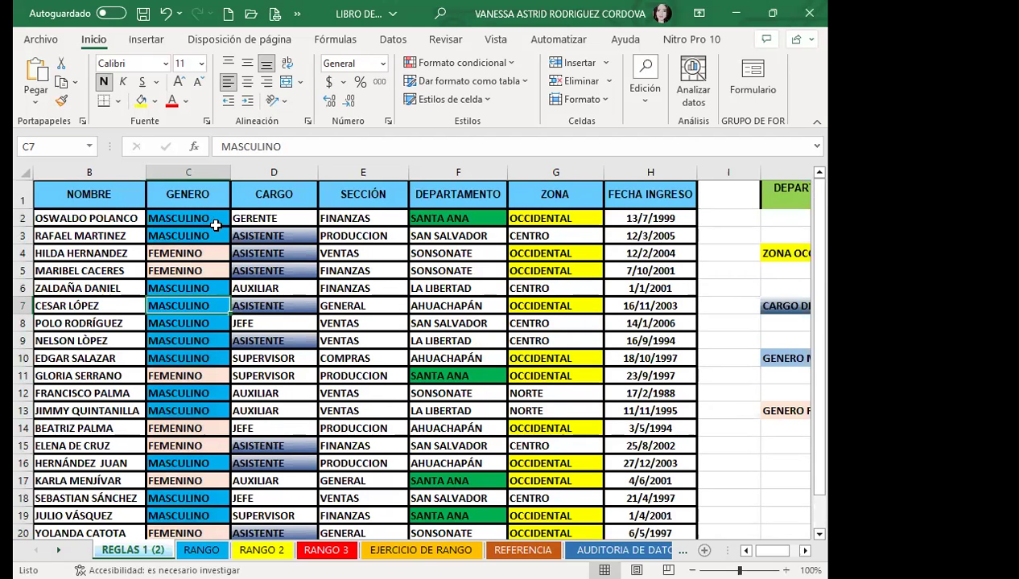
scroll(215, 322, down, 2)
scroll(216, 364, down, 3)
scroll(212, 378, up, 3)
scroll(199, 312, up, 2)
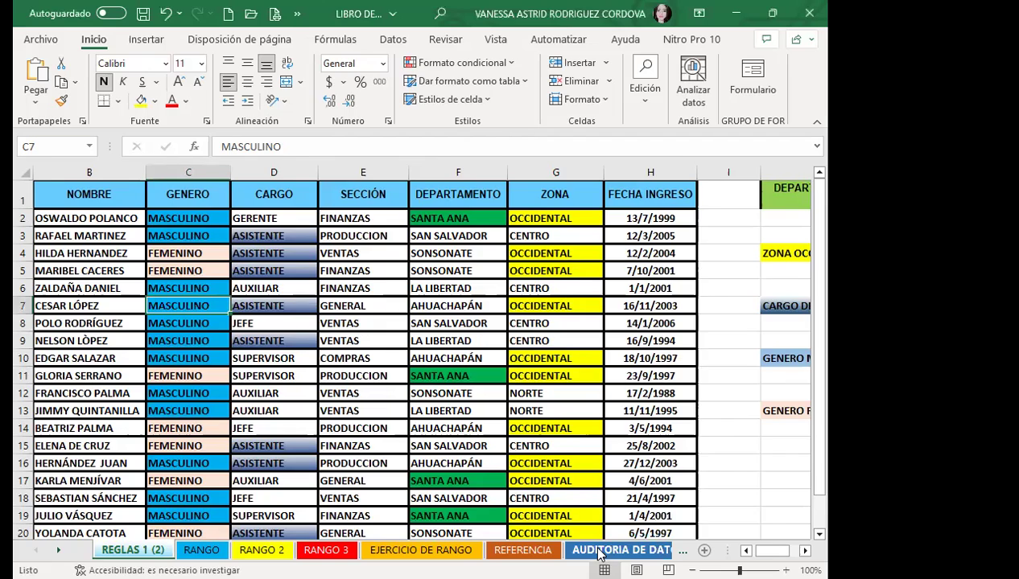
- Switch to AUDITORIA DE DATOS (2), move its tab to first position, and select D21
click(624, 550)
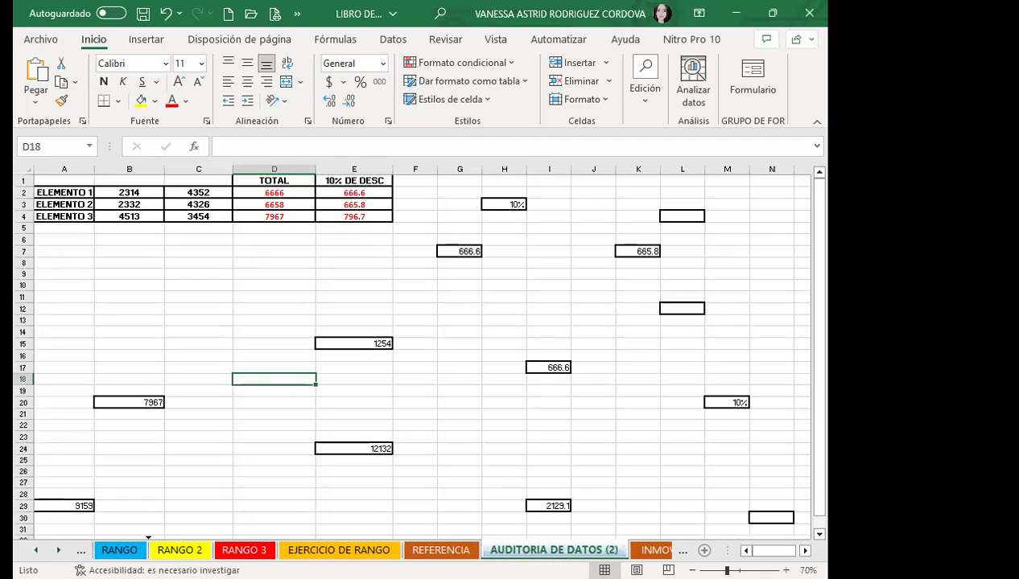
drag(148, 550, 100, 551)
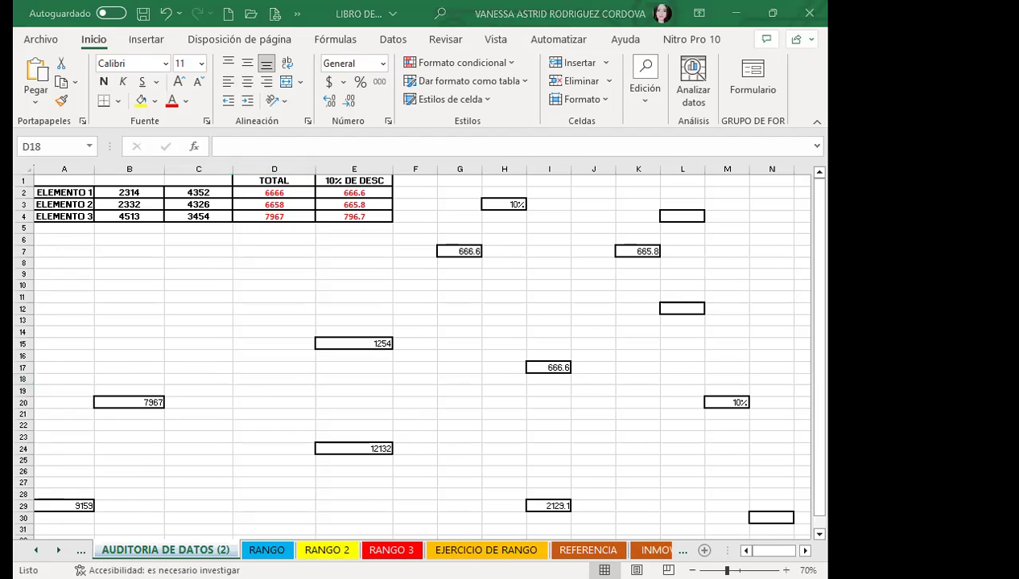
click(272, 415)
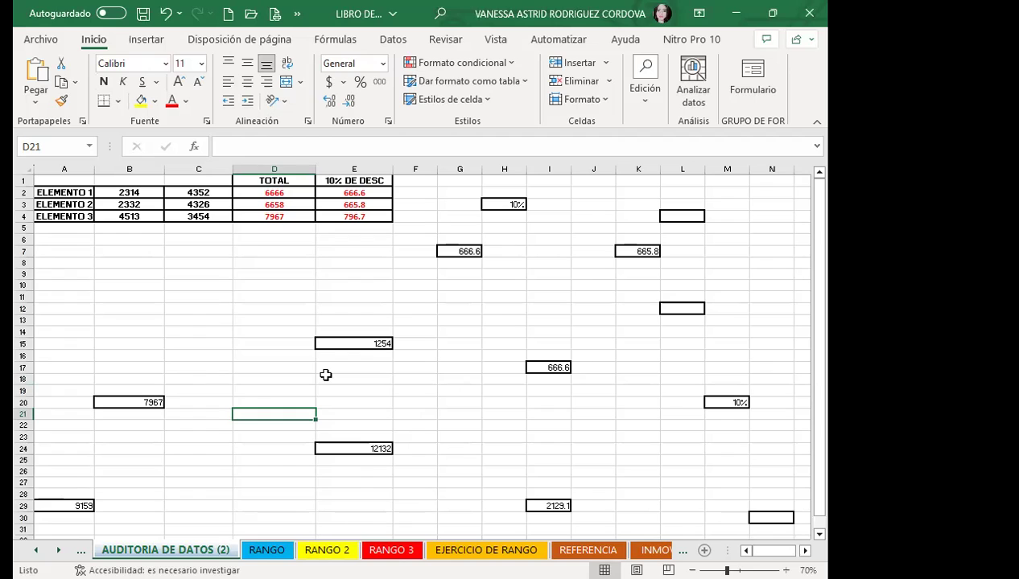
- Inspect D2's =SUMA(B2:C2) TOTAL formula, then bring up Vista's Mostrar options
click(335, 42)
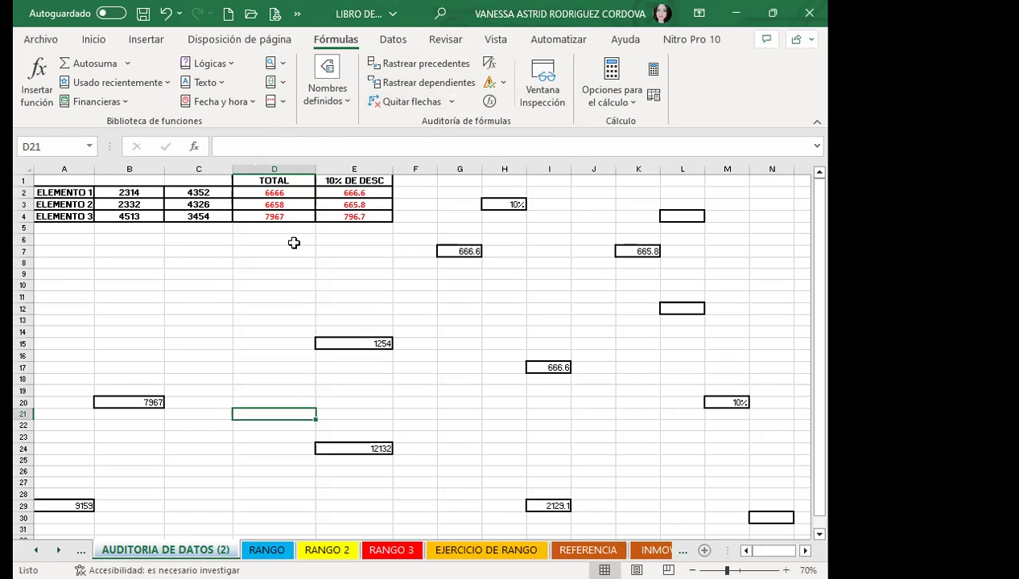
click(271, 192)
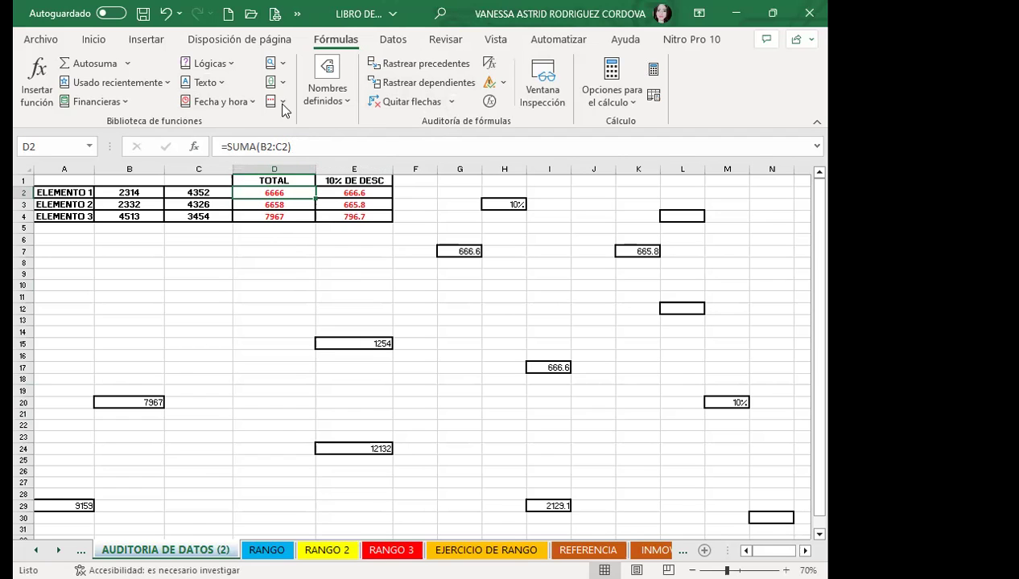
click(492, 40)
click(316, 93)
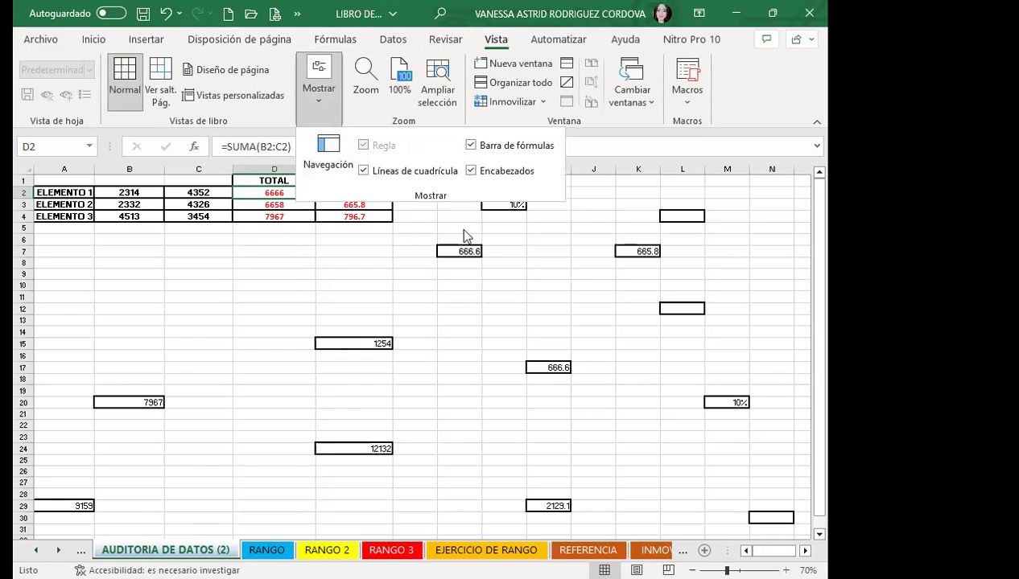
- Turn off the formula bar and view D2's =SUMA(B2:C2) formula by editing it in-cell
click(471, 145)
click(287, 229)
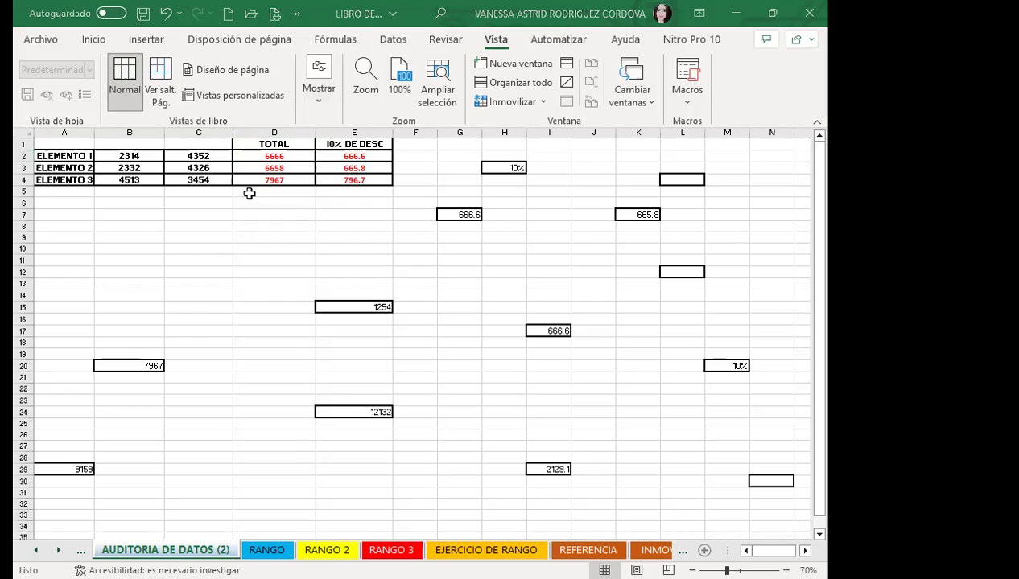
double_click(303, 157)
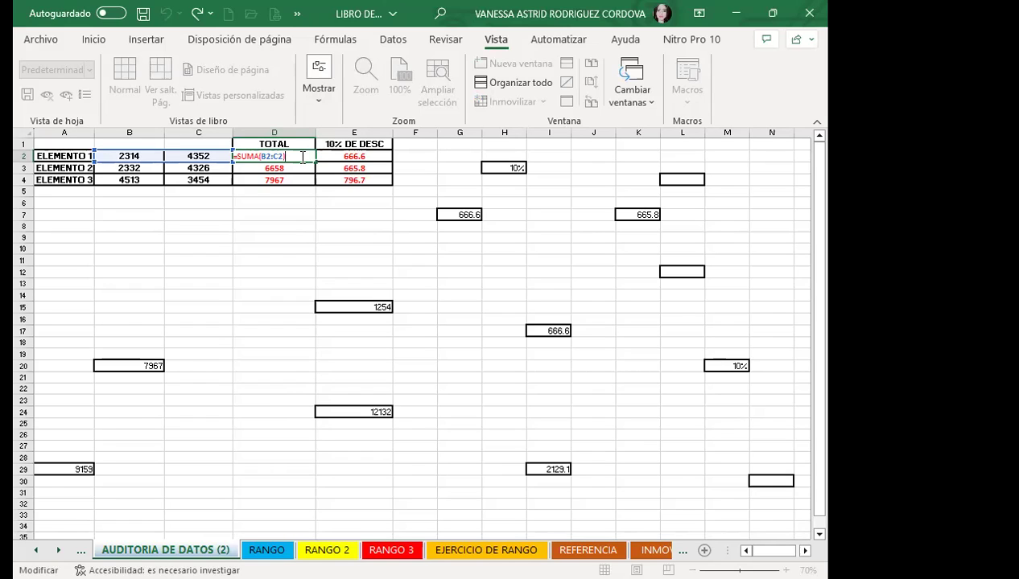
key(ctrl+Return)
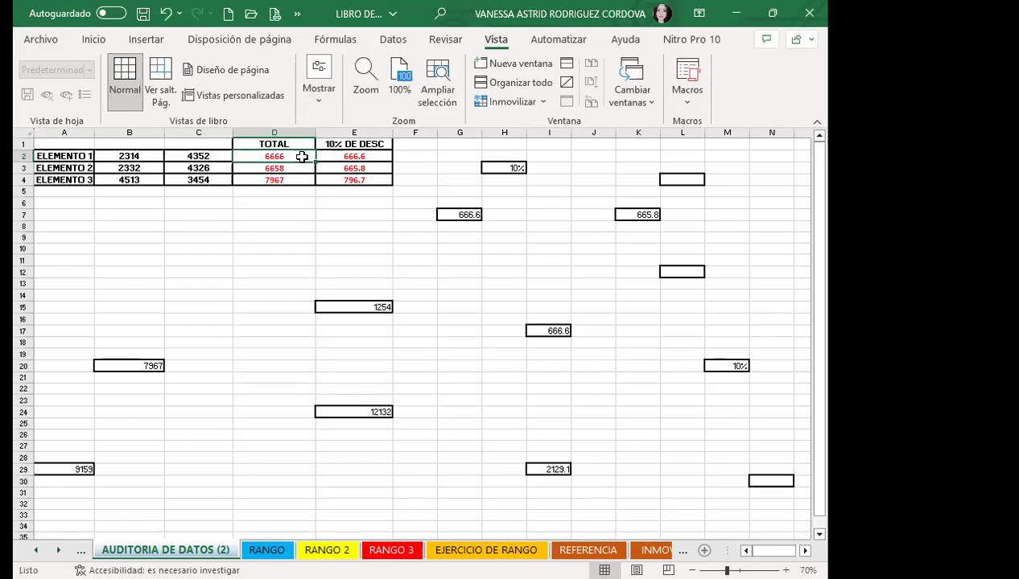
- Show dependent arrows from D2's 6666 total to the 666.6 results in E2, G7 and I17
click(314, 42)
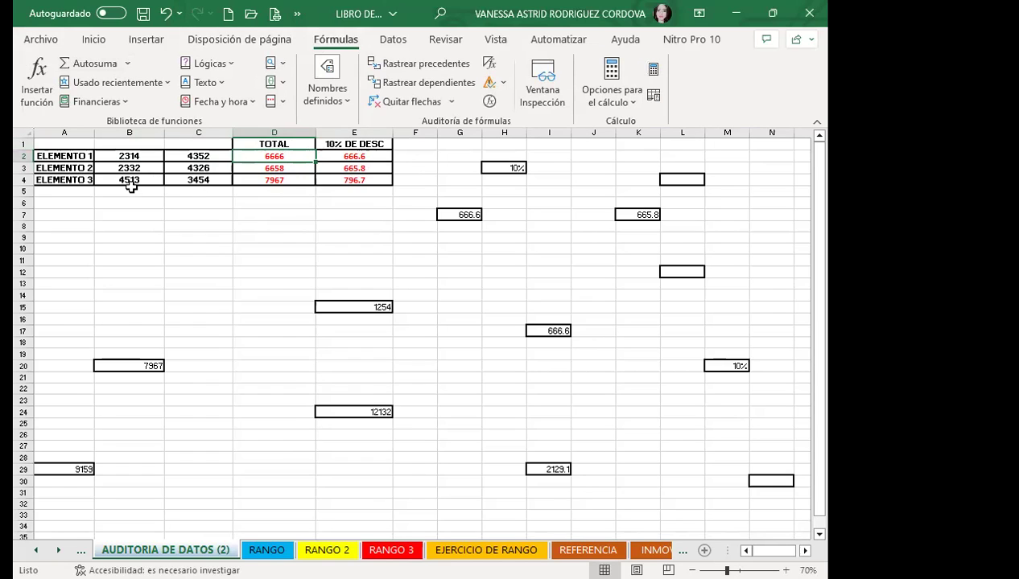
click(416, 83)
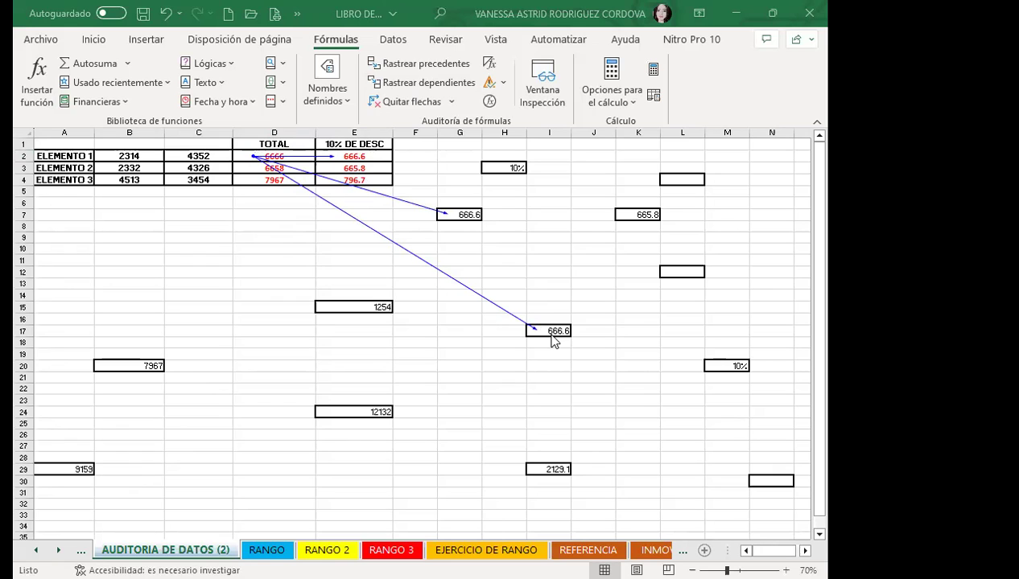
- Select D2 and add precedent arrows from B2 and C2 into its total
click(241, 155)
click(413, 64)
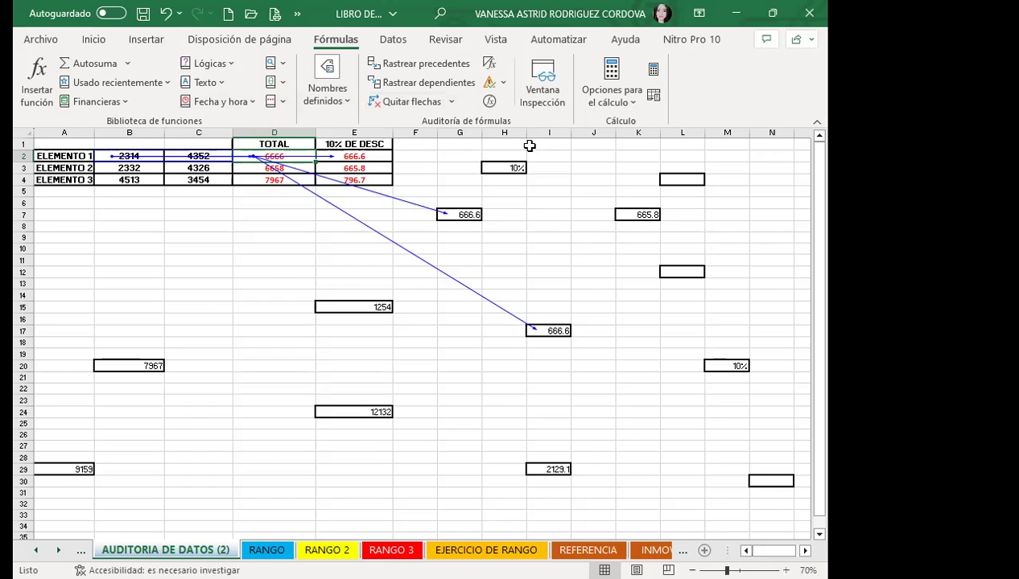
- Trace K7's 665.8 back to D3 and the 10% in M20, since it has no dependents
click(635, 215)
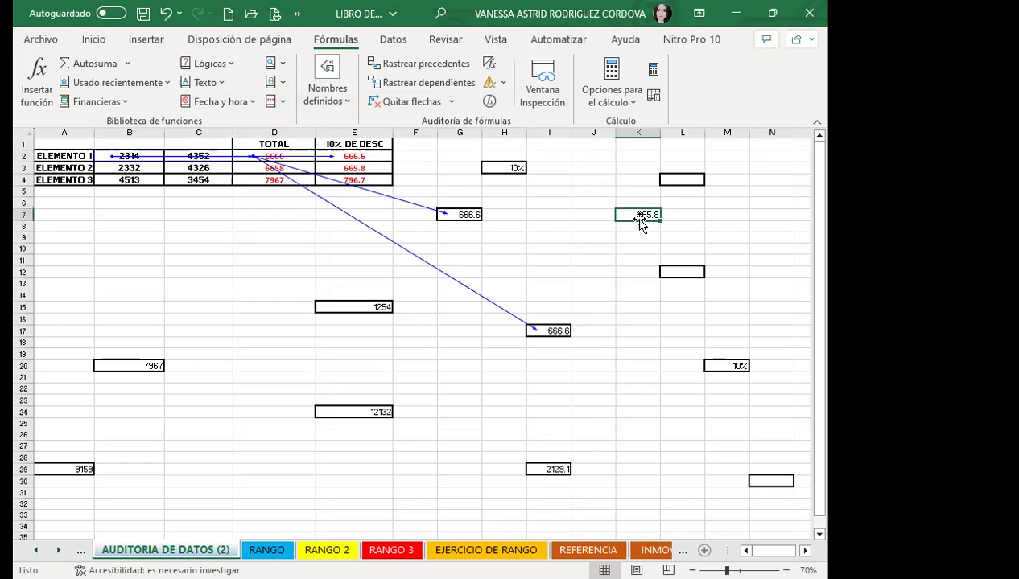
click(448, 83)
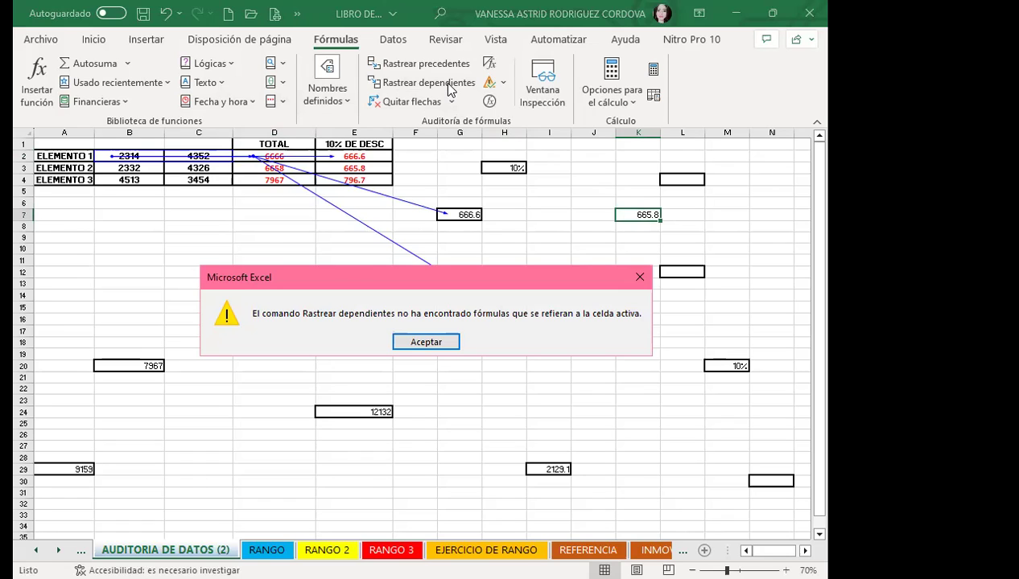
click(639, 277)
click(400, 65)
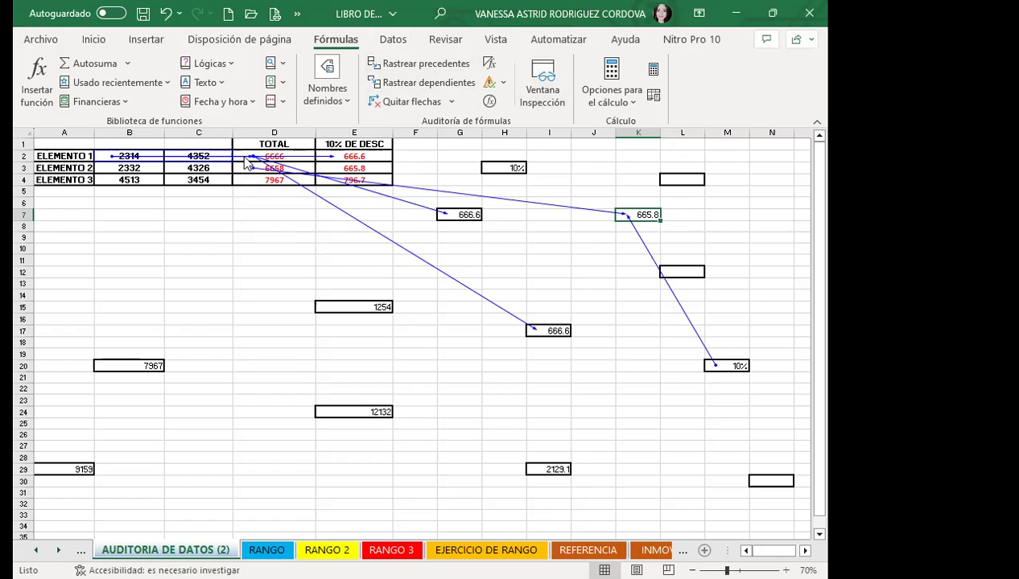
- Add precedent arrows into the 12132 in E24 and the 7967 in B20
click(359, 411)
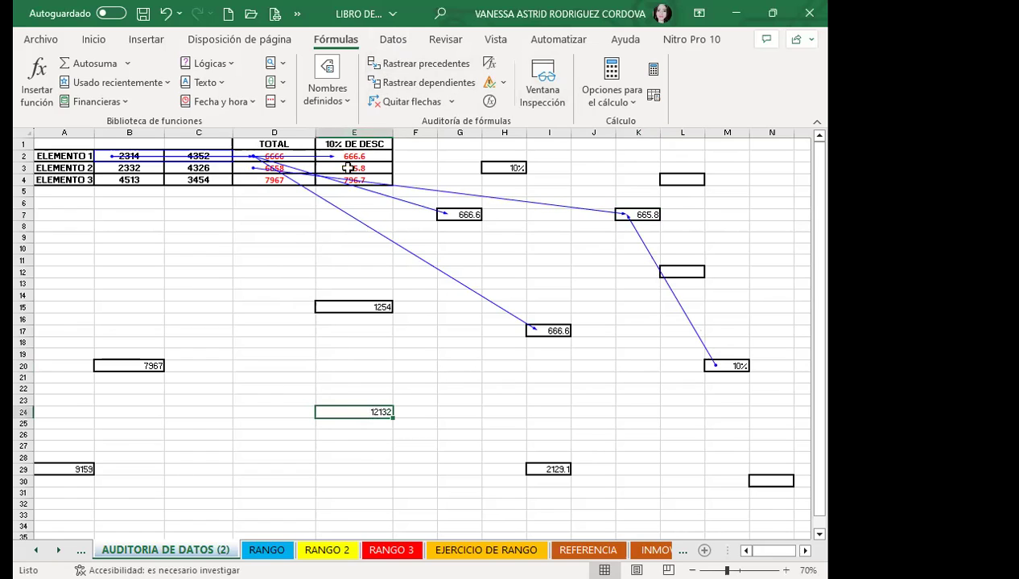
click(426, 63)
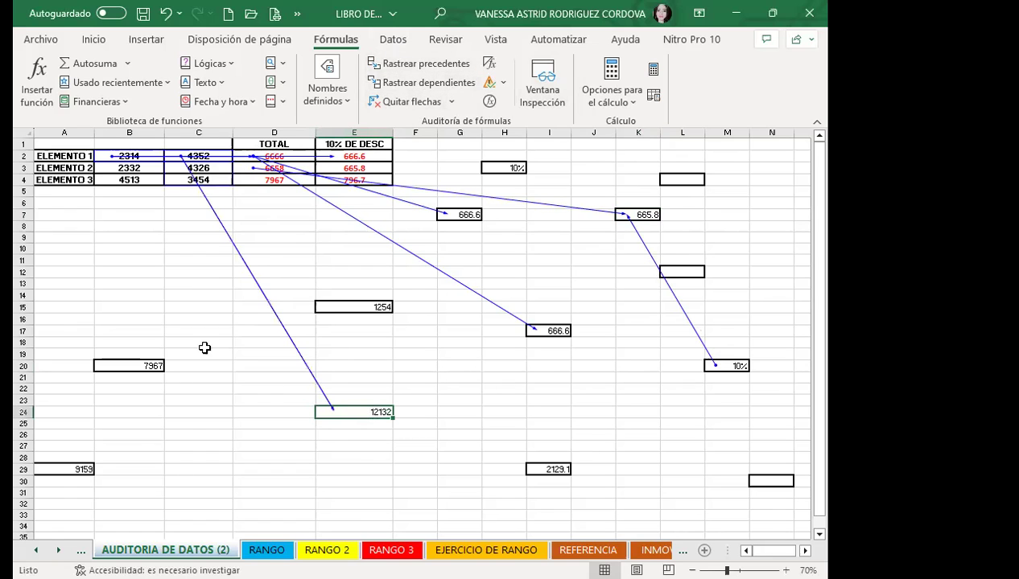
click(129, 377)
click(132, 366)
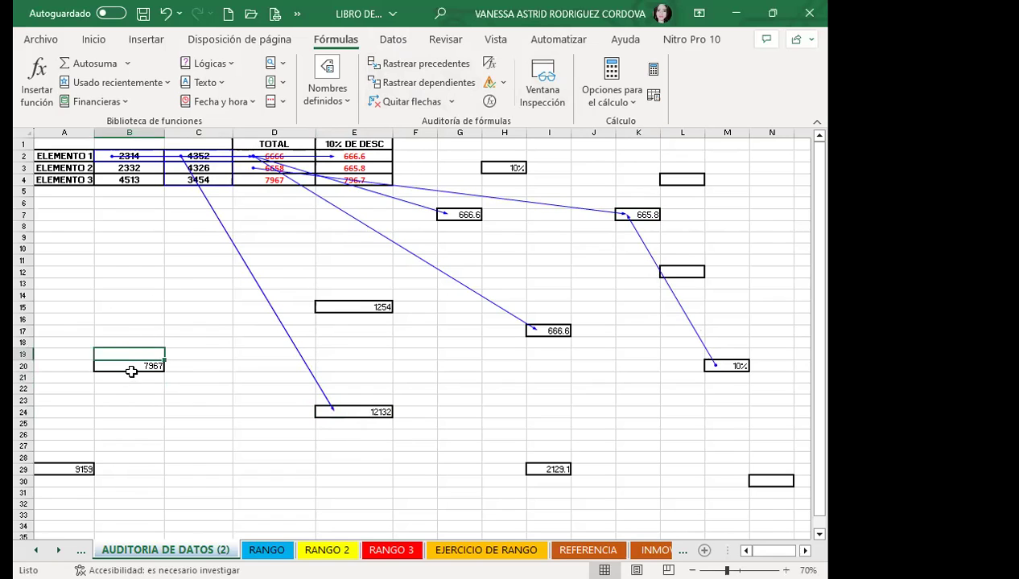
click(422, 64)
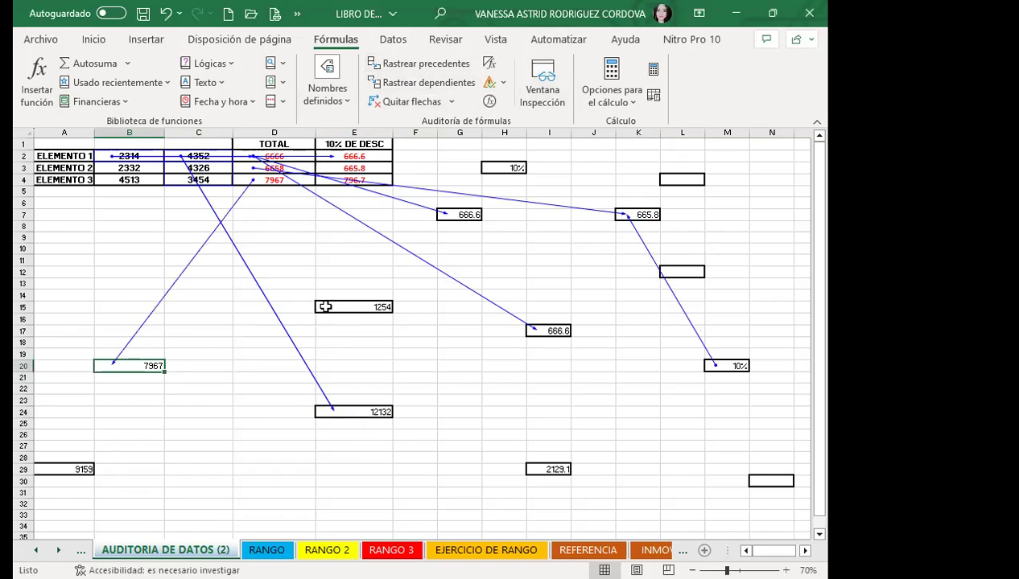
- Test both trace commands on E15's 1254 and close the no-formula and no-dependents warnings
click(340, 306)
click(422, 64)
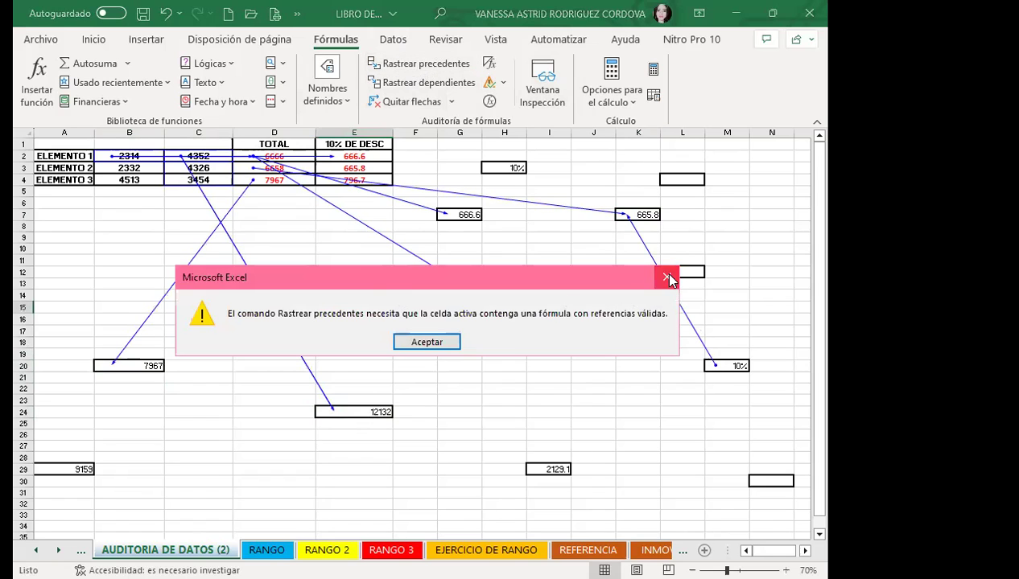
click(667, 278)
click(422, 82)
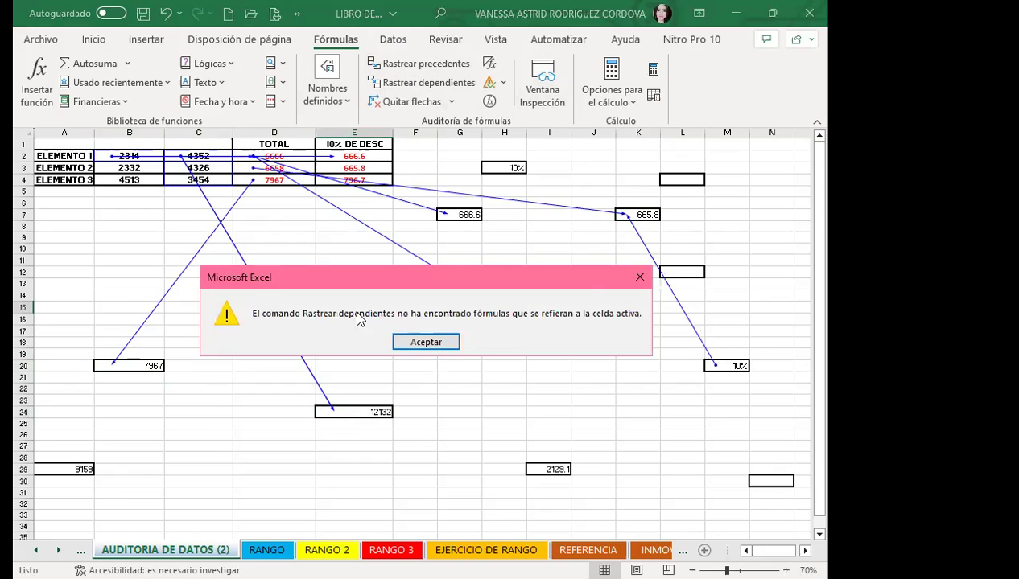
click(640, 279)
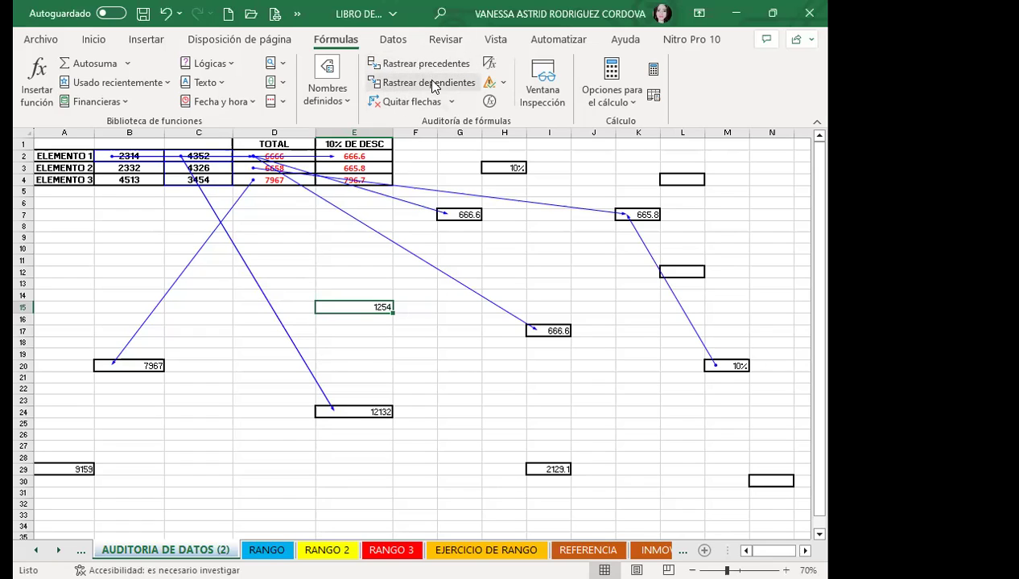
- Select the empty cell G20 to hold a test value
click(372, 366)
click(361, 313)
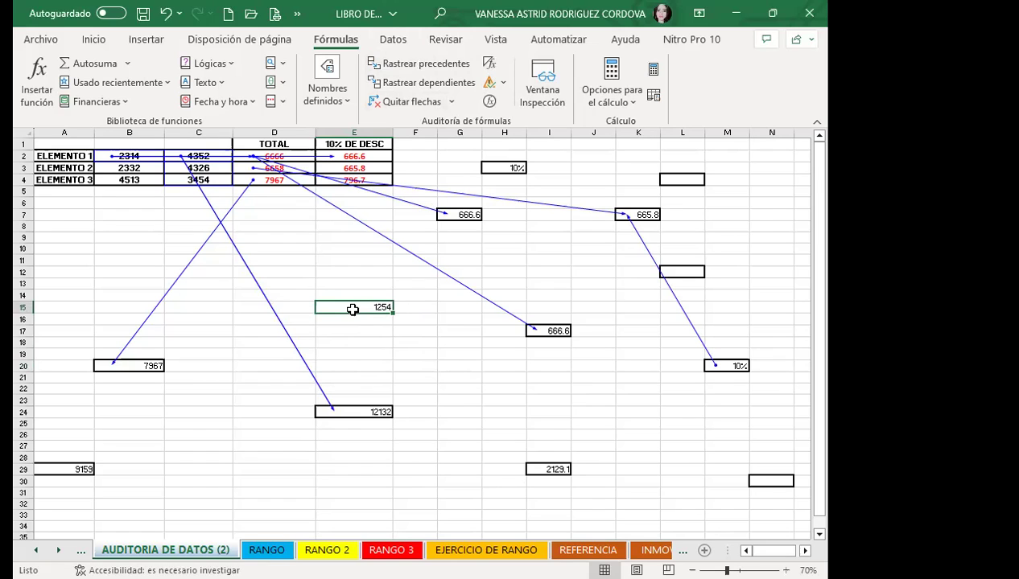
click(469, 363)
- Enter 5454545 in G20, then test both trace commands on it and dismiss the warnings
text(5454545)
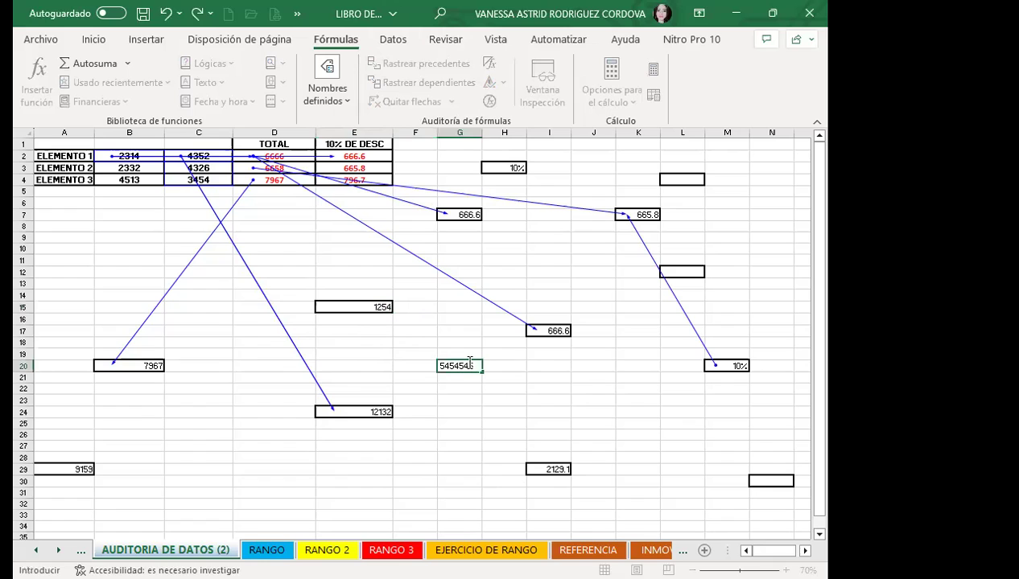
click(448, 400)
click(462, 366)
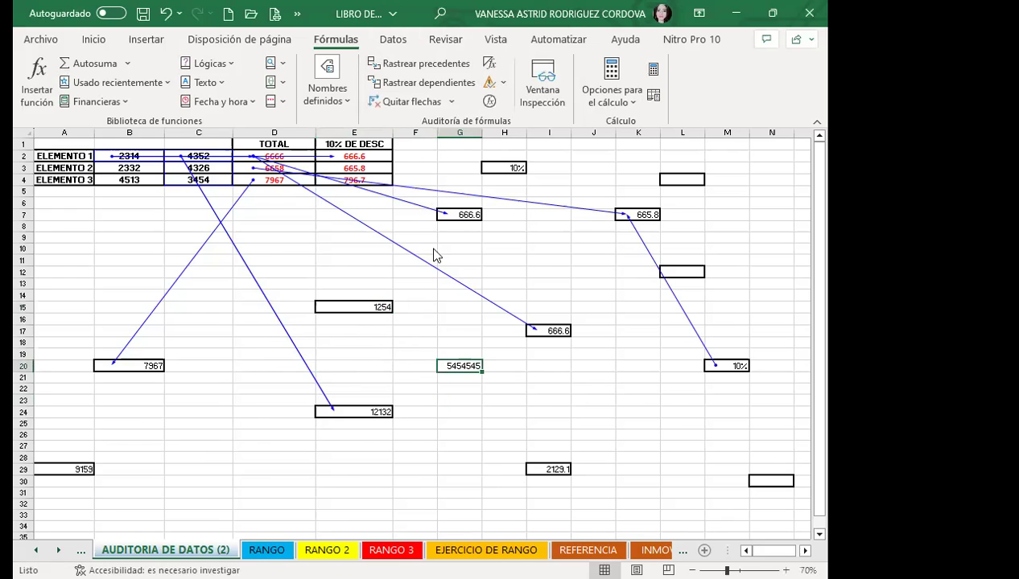
click(422, 63)
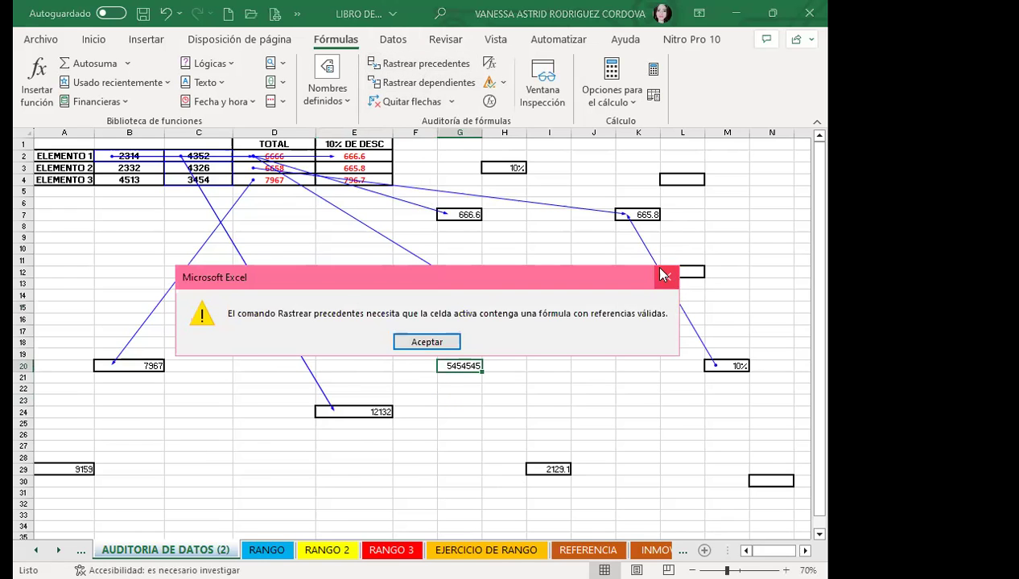
click(667, 278)
click(421, 82)
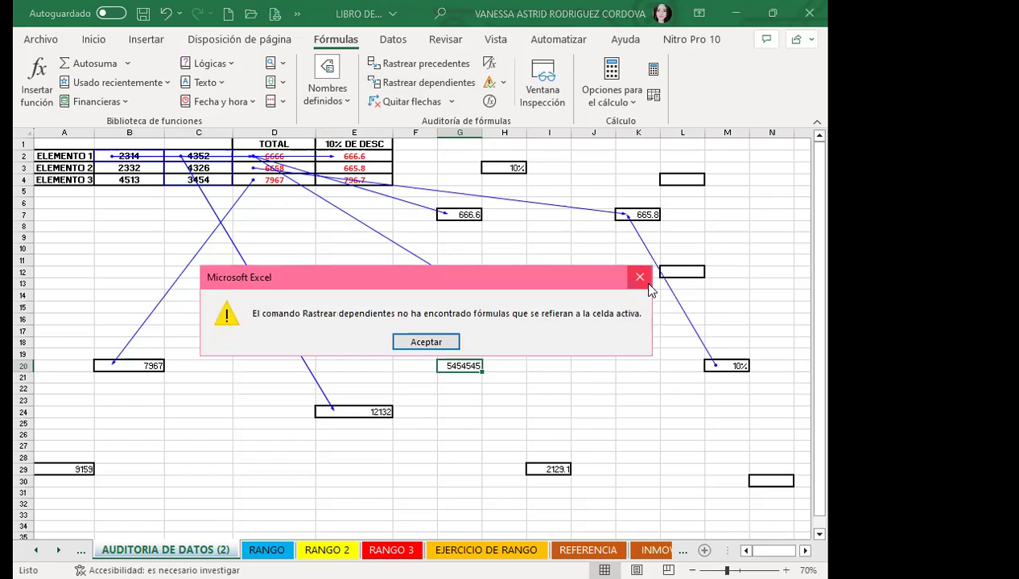
click(649, 284)
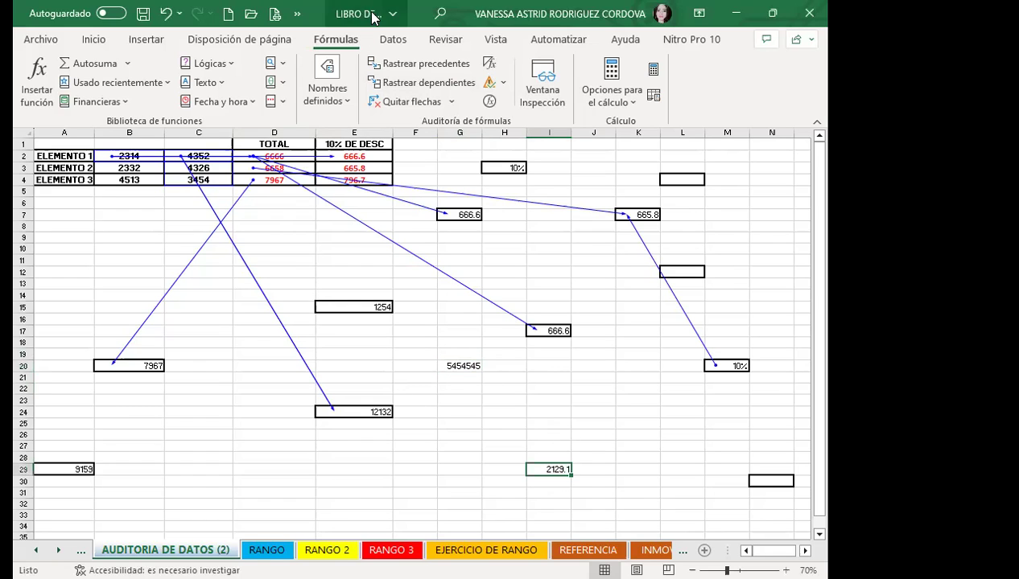
- Add precedent arrows into the 2129.1 in I29 and the 9159 in A29
click(419, 64)
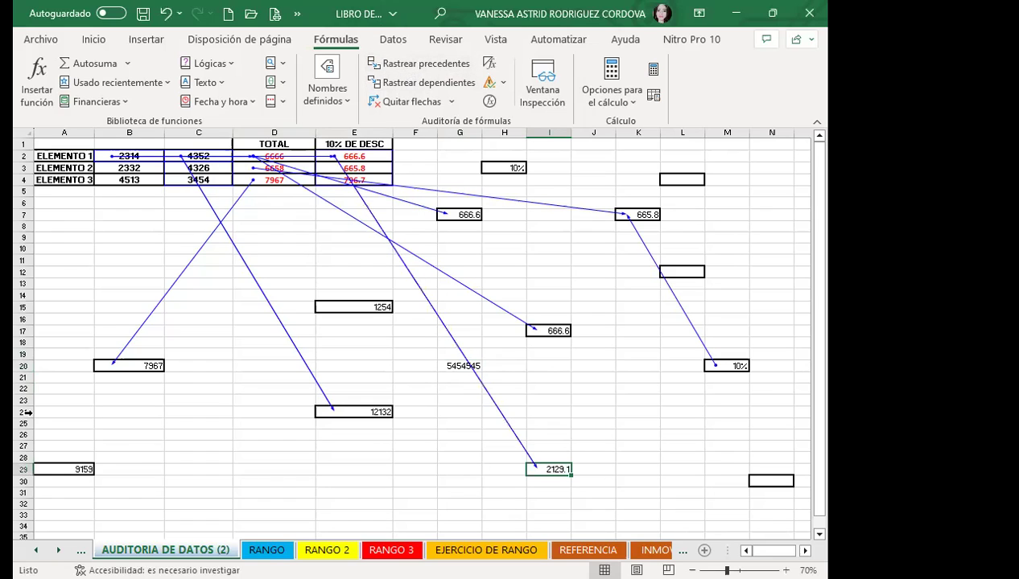
click(53, 468)
click(420, 63)
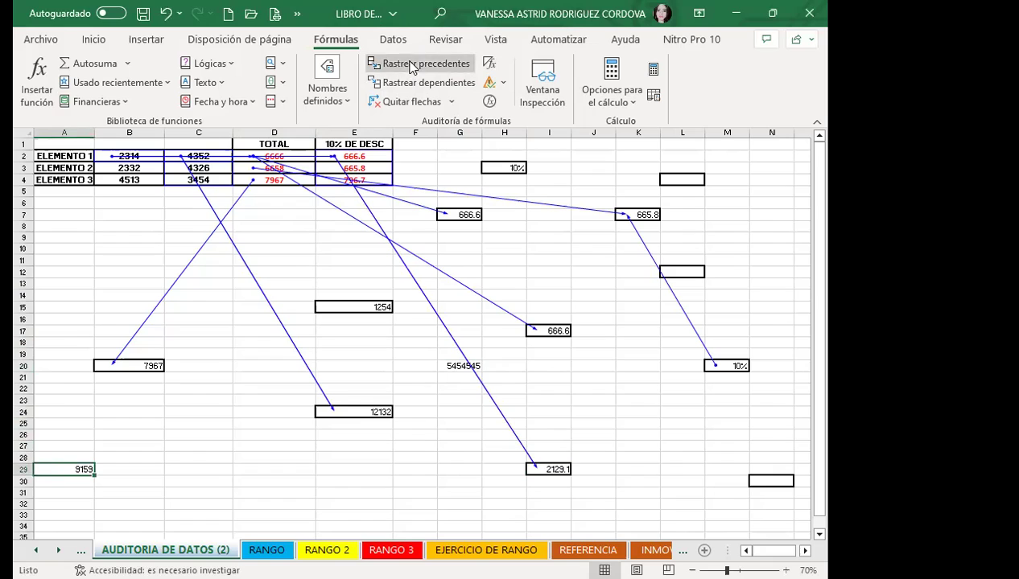
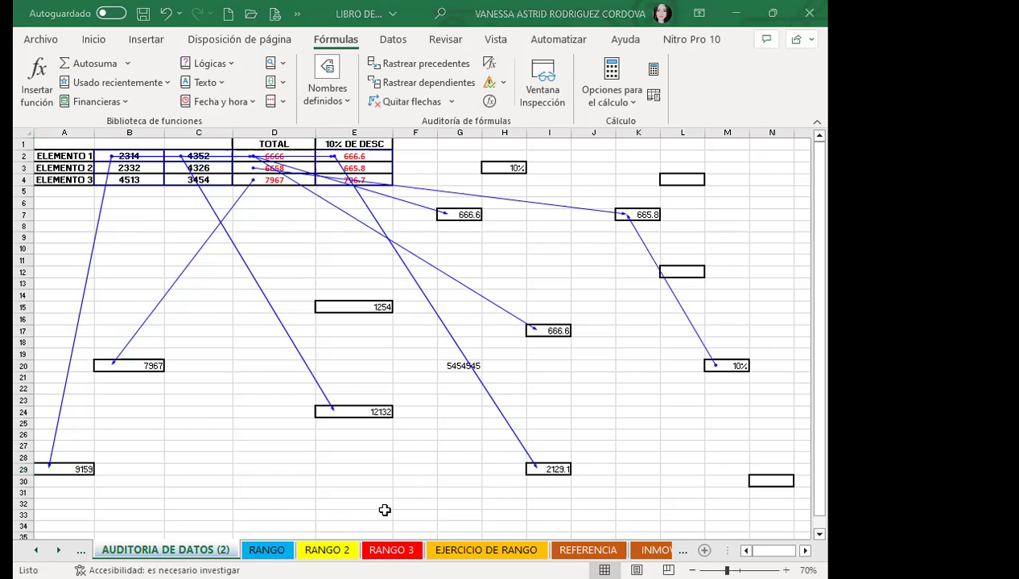
- Paste the traced-worksheet picture at A38, then remove the live trace arrows
scroll(385, 510, down, 7)
click(72, 337)
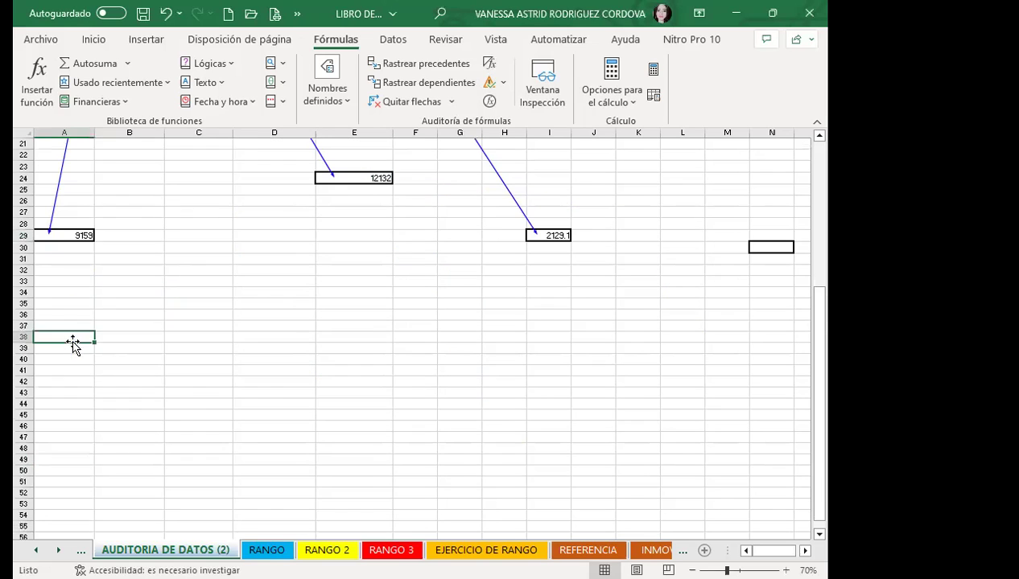
key(ctrl+v)
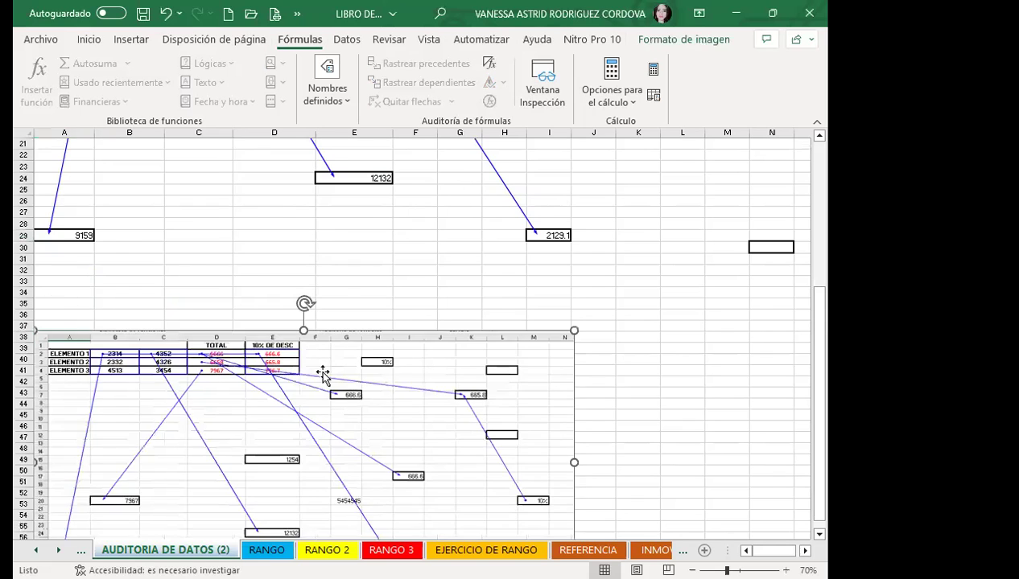
scroll(325, 371, down, 3)
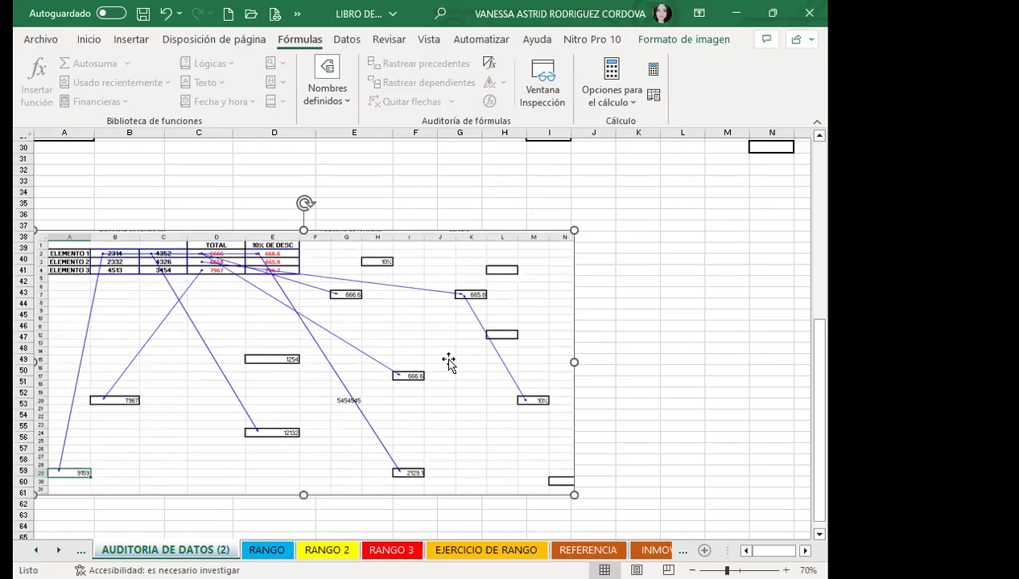
scroll(448, 363, up, 4)
scroll(446, 359, up, 4)
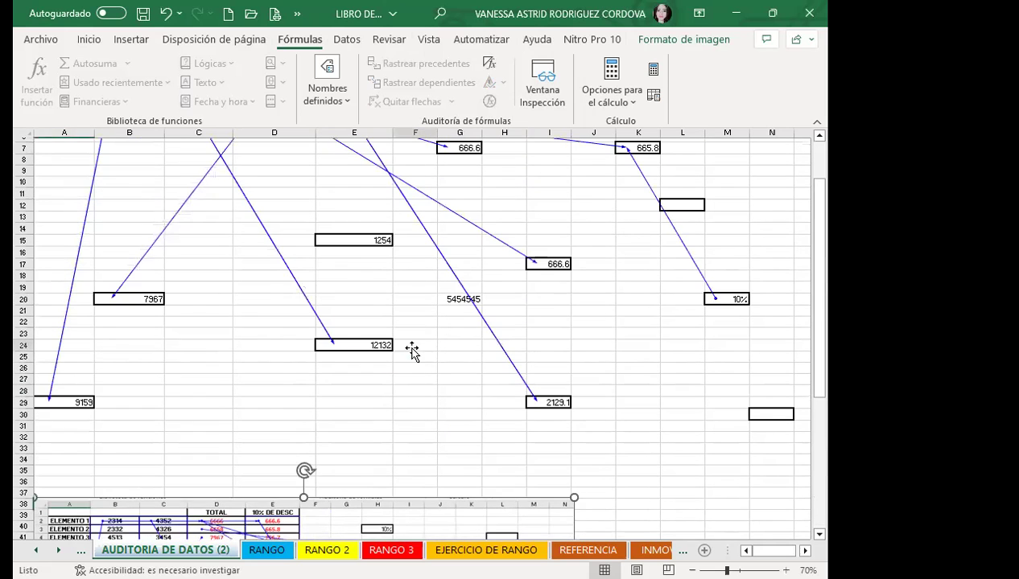
click(414, 346)
click(362, 106)
scroll(314, 425, up, 2)
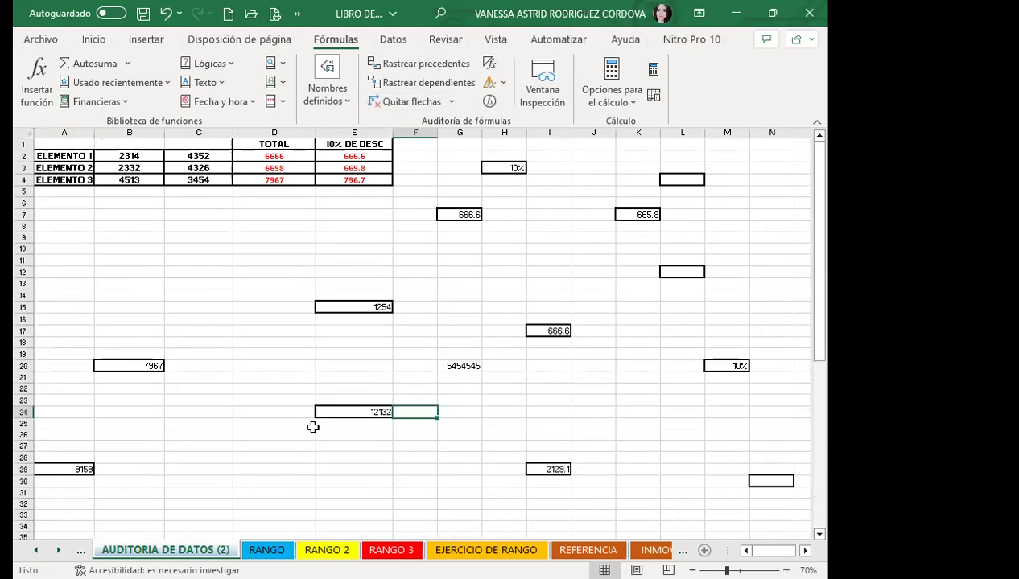
click(354, 377)
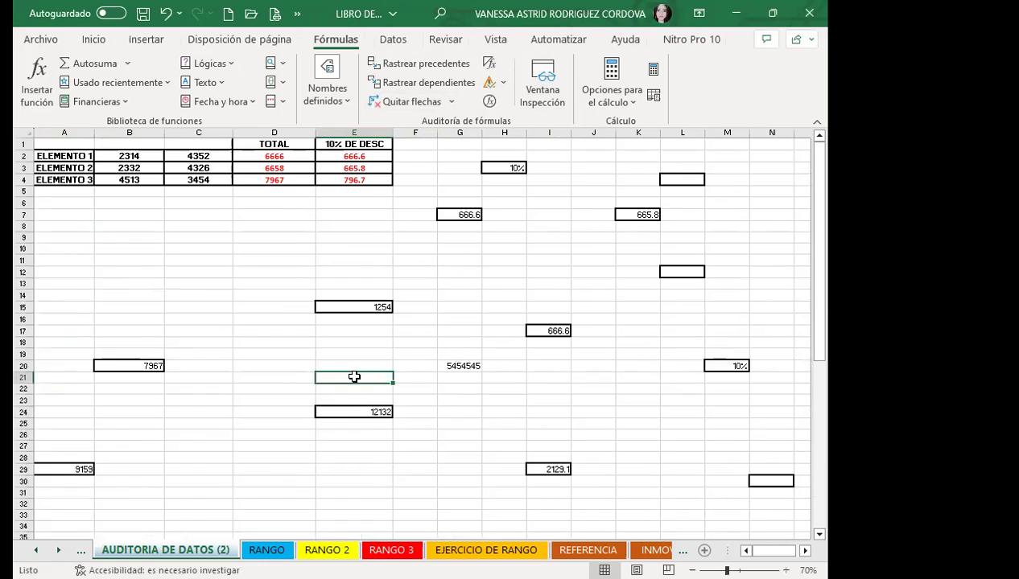
scroll(352, 375, down, 2)
scroll(330, 381, down, 7)
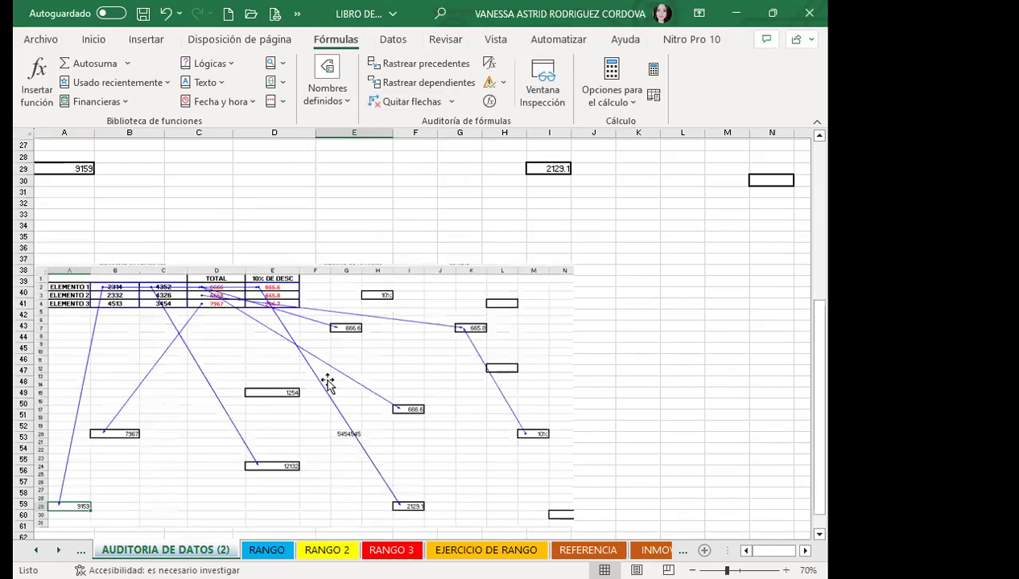
click(264, 388)
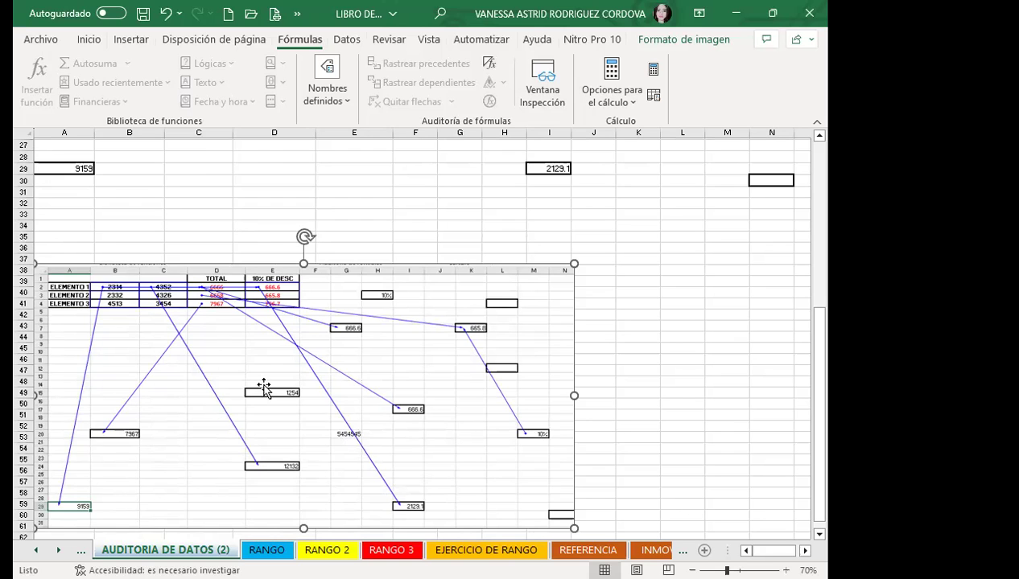
scroll(264, 388, down, 1)
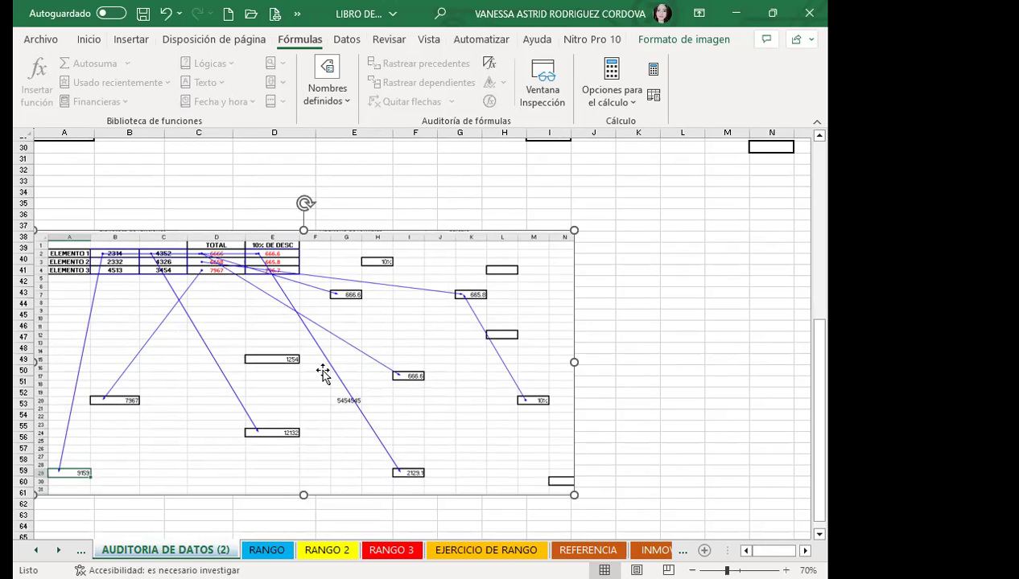
scroll(344, 327, up, 1)
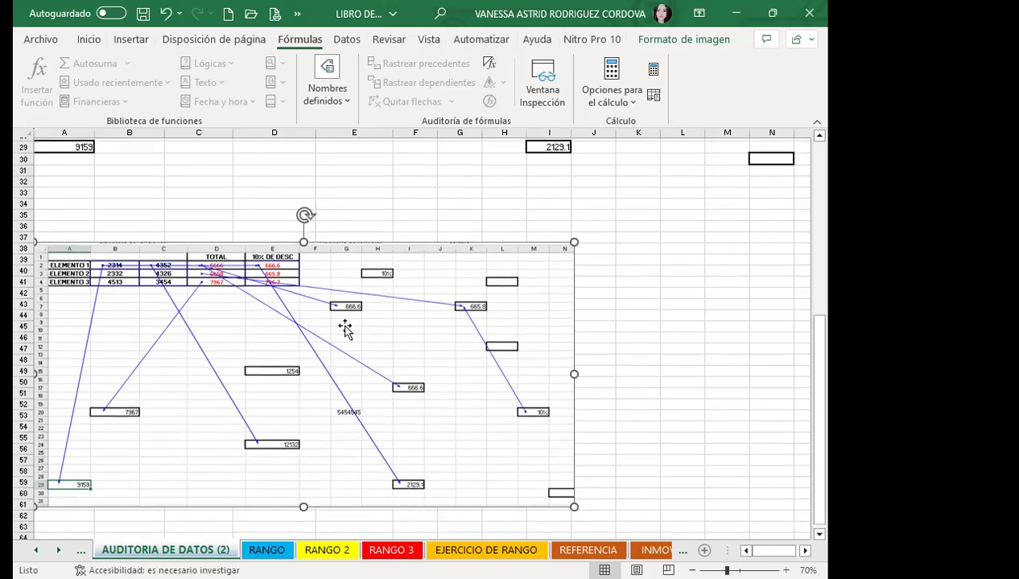
scroll(346, 330, up, 7)
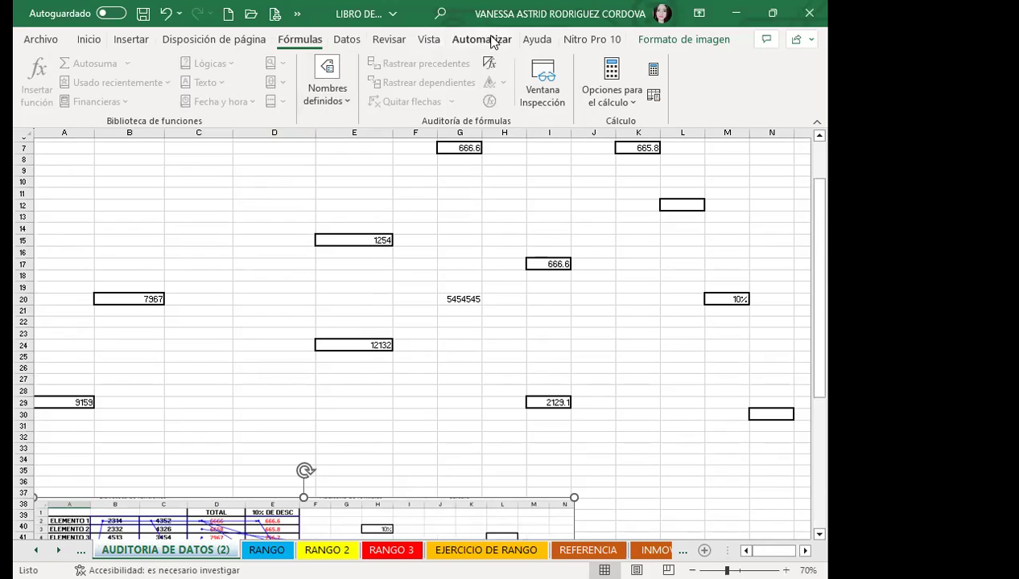
- Turn on the formula bar from Vista > Mostrar
click(431, 41)
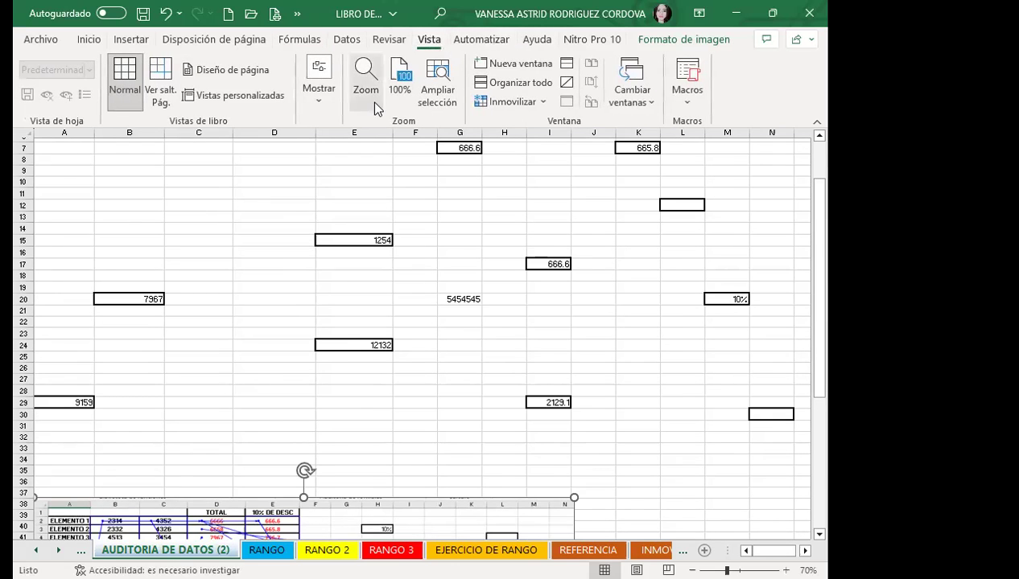
click(329, 110)
click(471, 145)
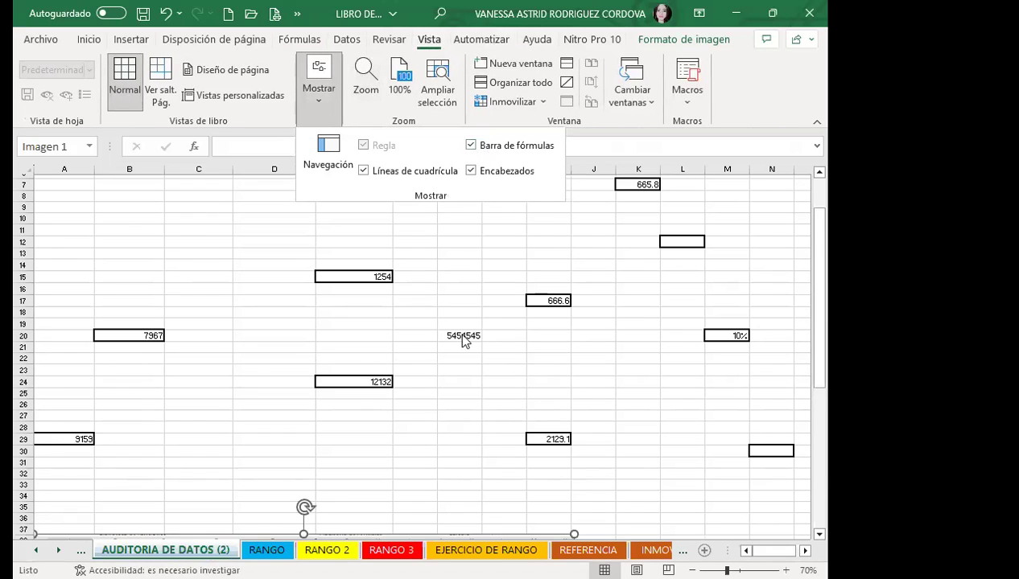
click(356, 269)
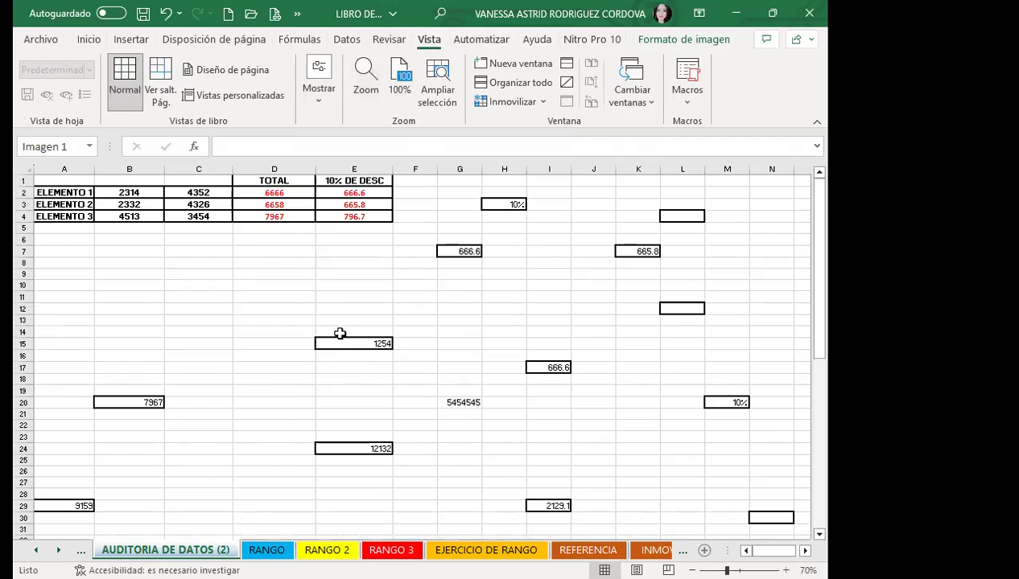
- Inspect the formulas in E15, B20 (=D4), G7 (=D2*H3), H3, K7 (=M20*D3), M20 and A29 (=SUMA(B2:B4))
click(346, 342)
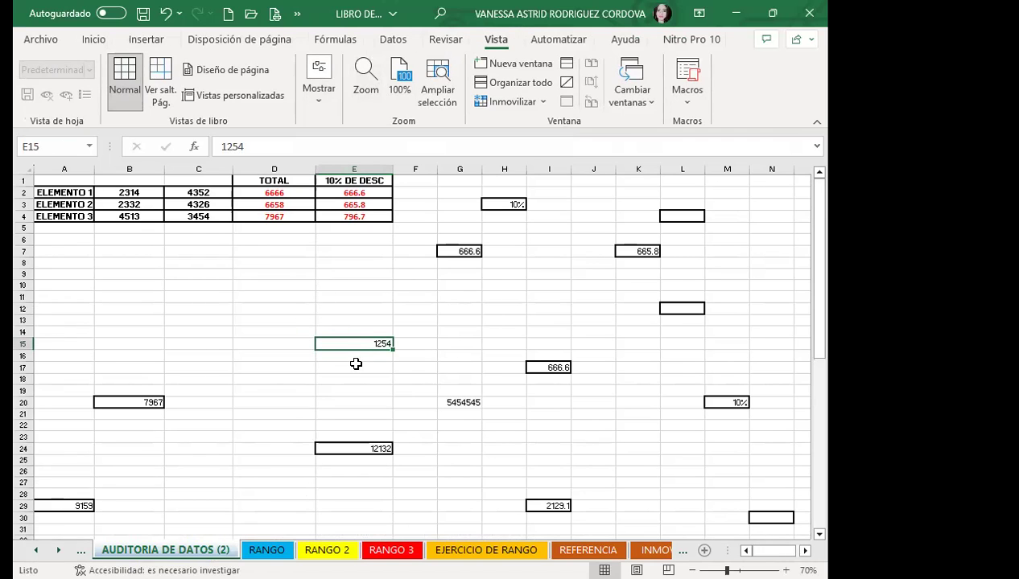
click(254, 145)
click(149, 398)
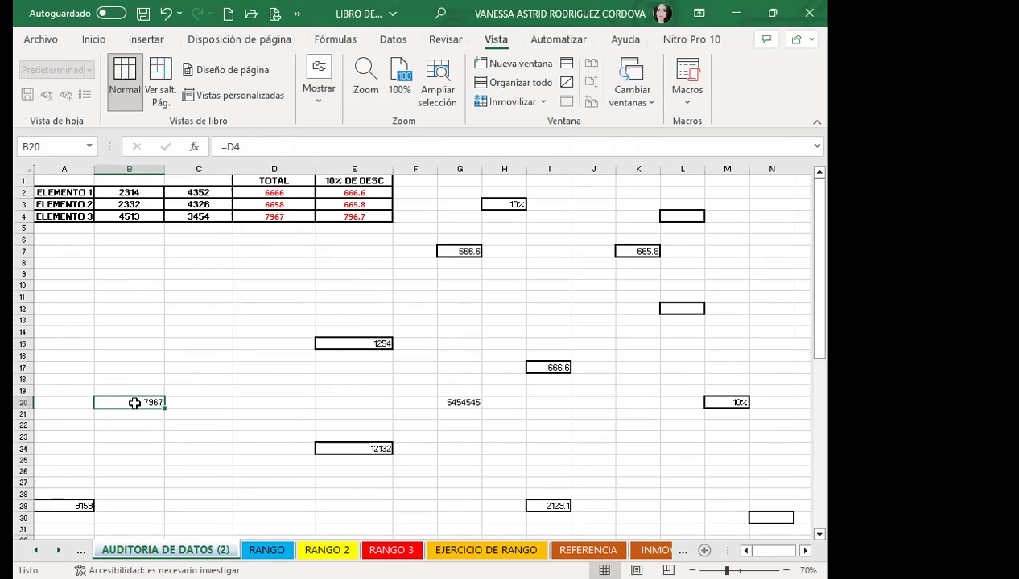
click(455, 250)
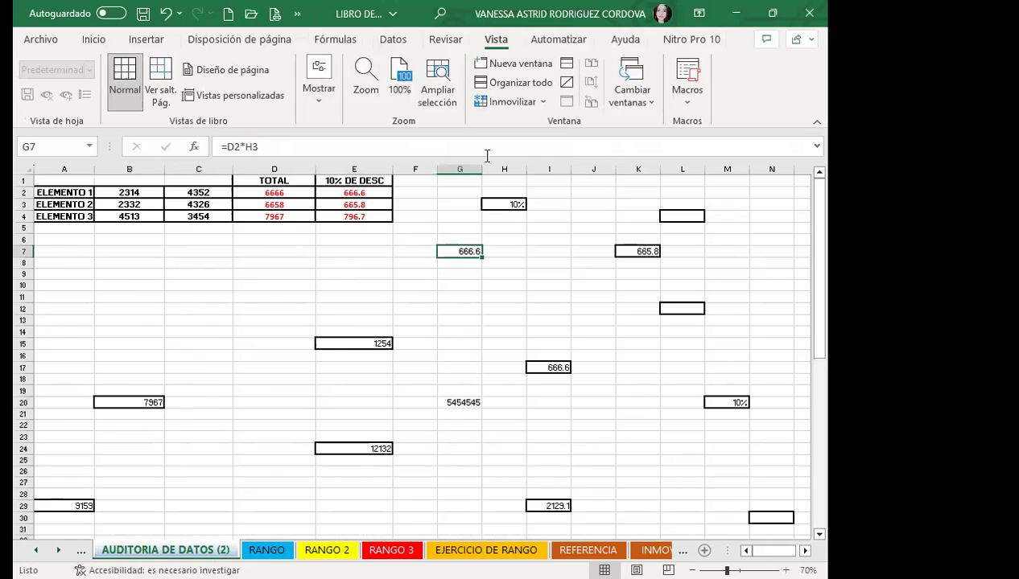
click(494, 204)
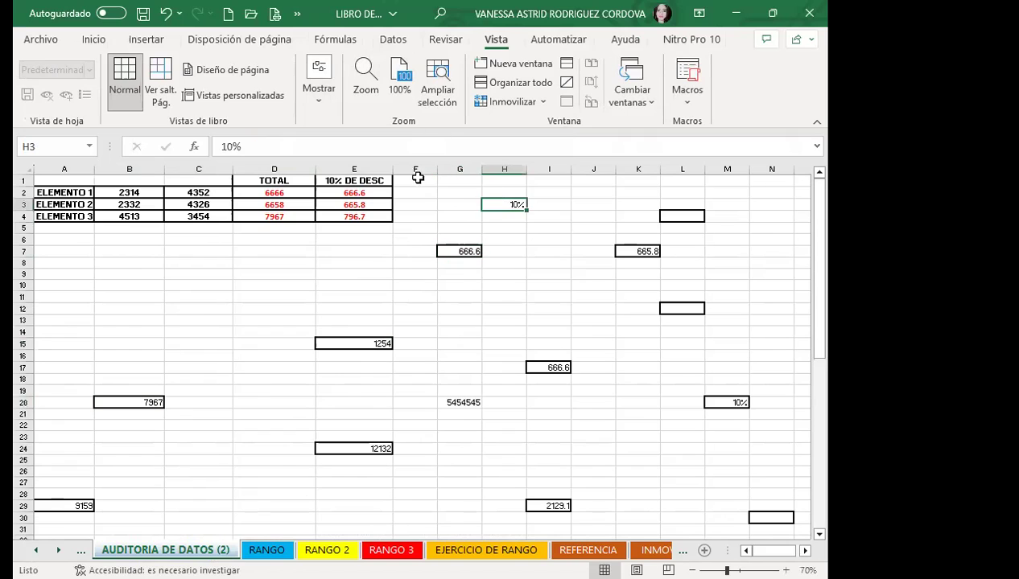
click(625, 239)
click(628, 254)
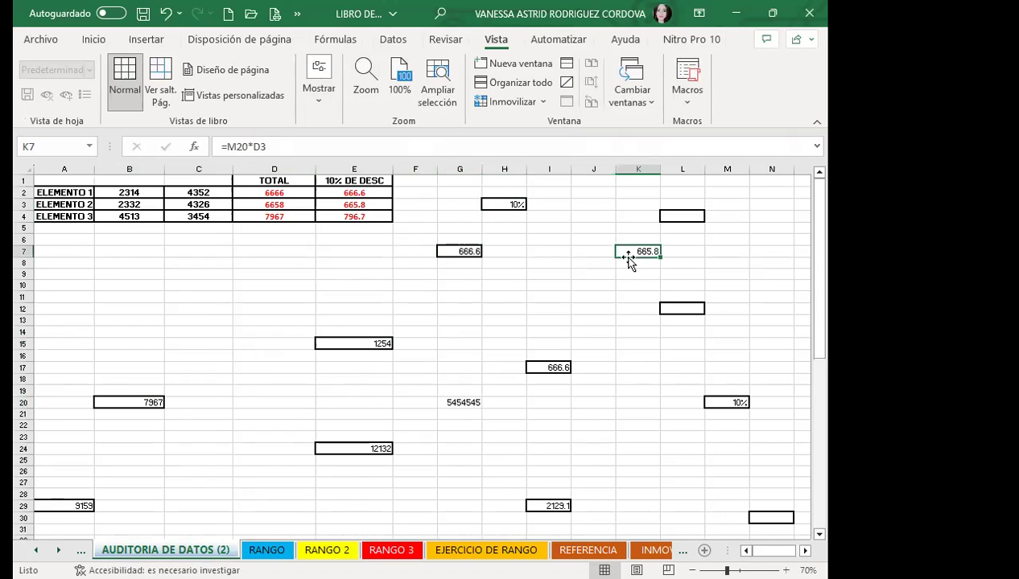
click(702, 400)
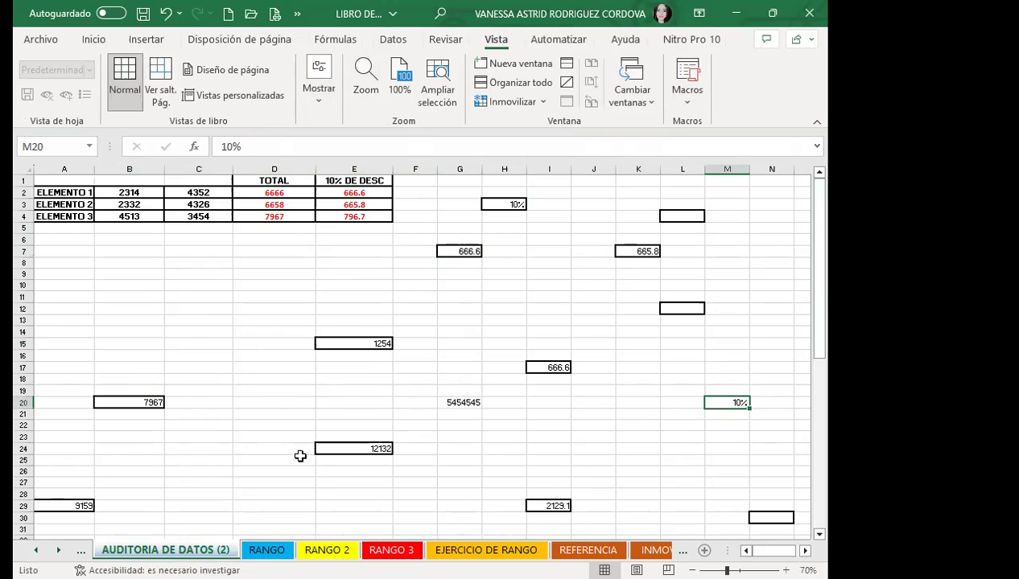
click(52, 506)
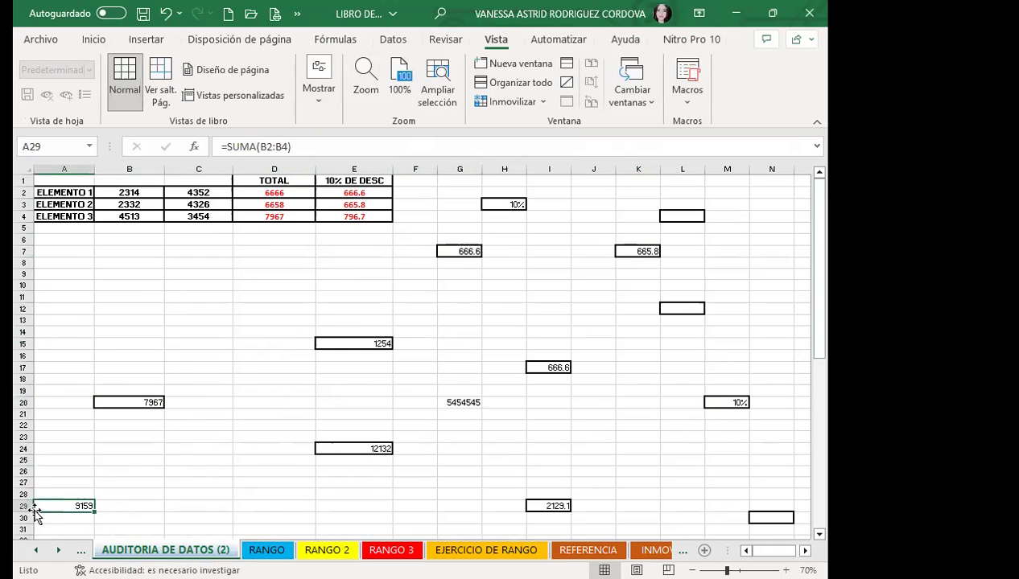
scroll(259, 424, down, 5)
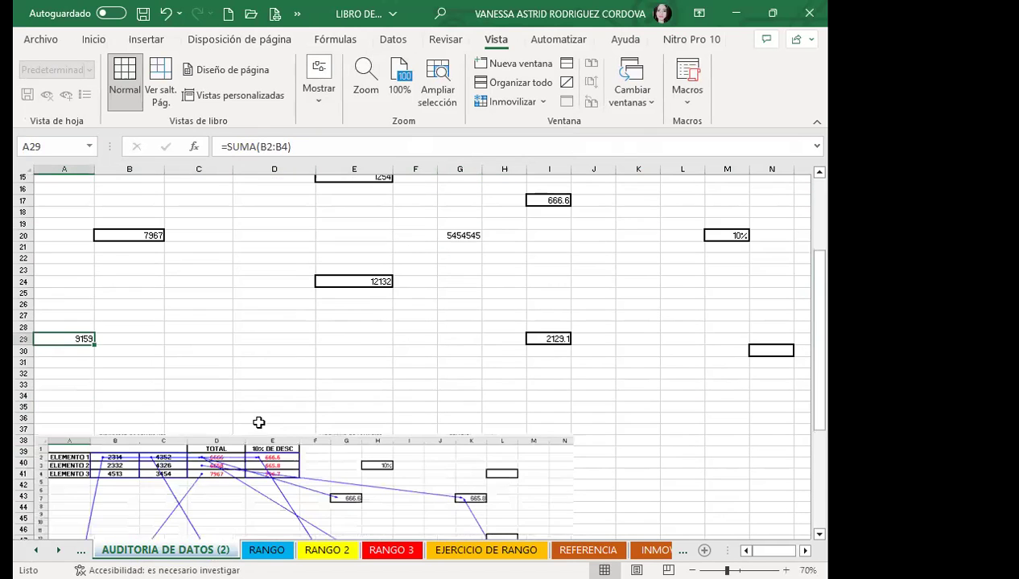
scroll(130, 416, down, 3)
scroll(82, 432, down, 2)
scroll(68, 451, down, 1)
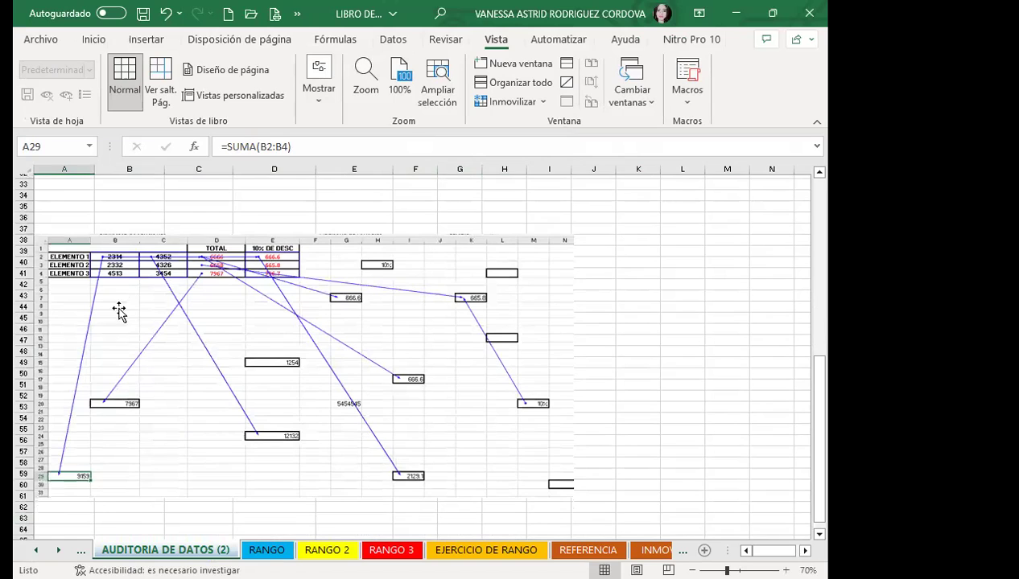
click(82, 480)
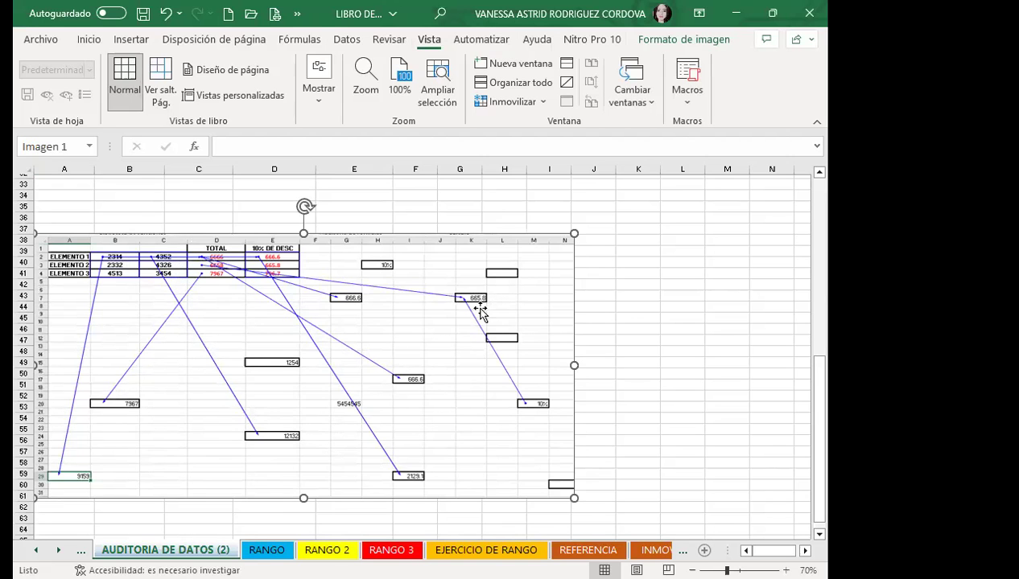
scroll(553, 326, up, 5)
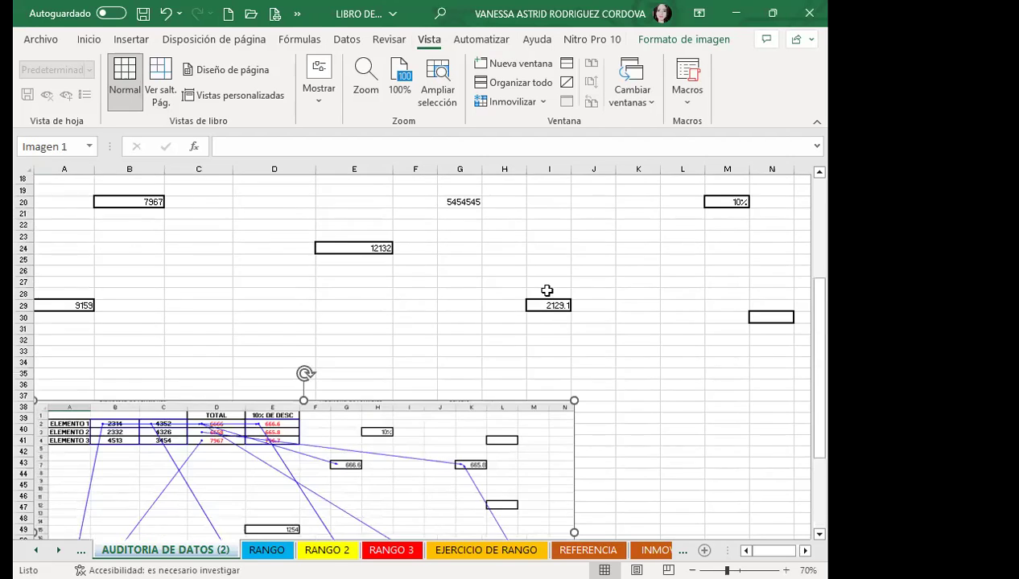
scroll(546, 296, up, 5)
scroll(624, 411, down, 5)
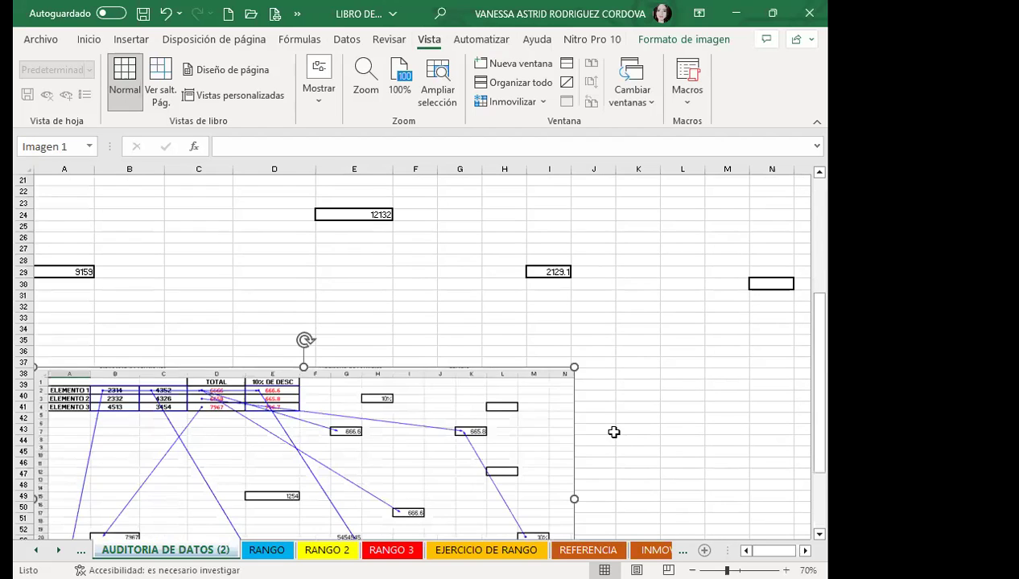
scroll(604, 427, down, 1)
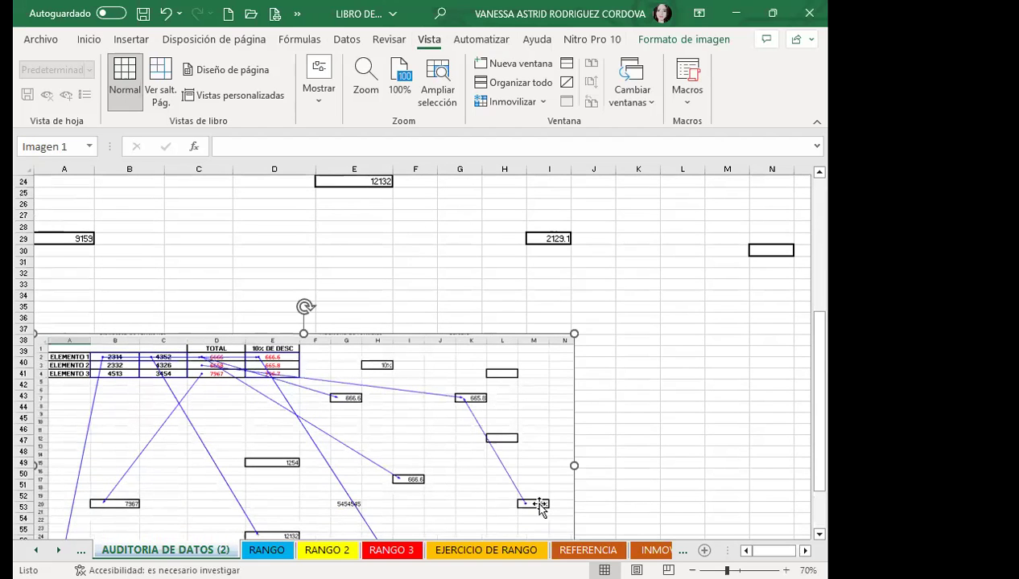
scroll(550, 358, up, 6)
click(628, 216)
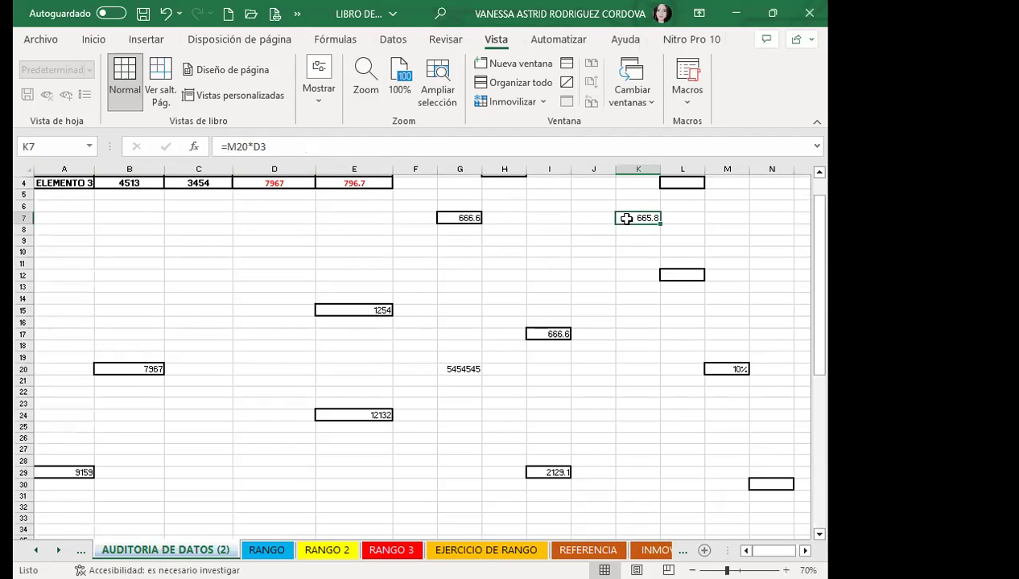
scroll(435, 455, down, 5)
scroll(440, 499, down, 3)
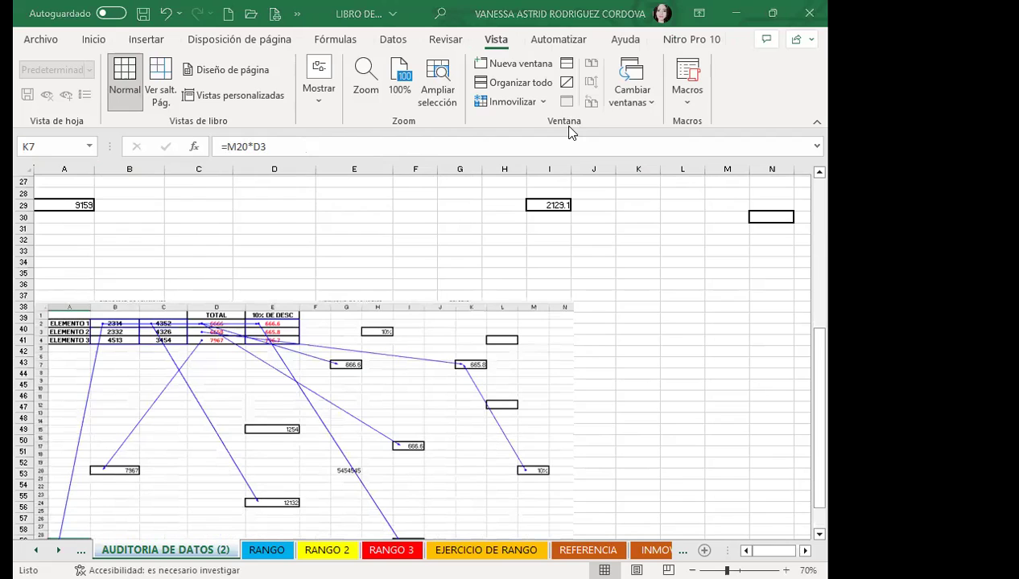
scroll(322, 362, up, 9)
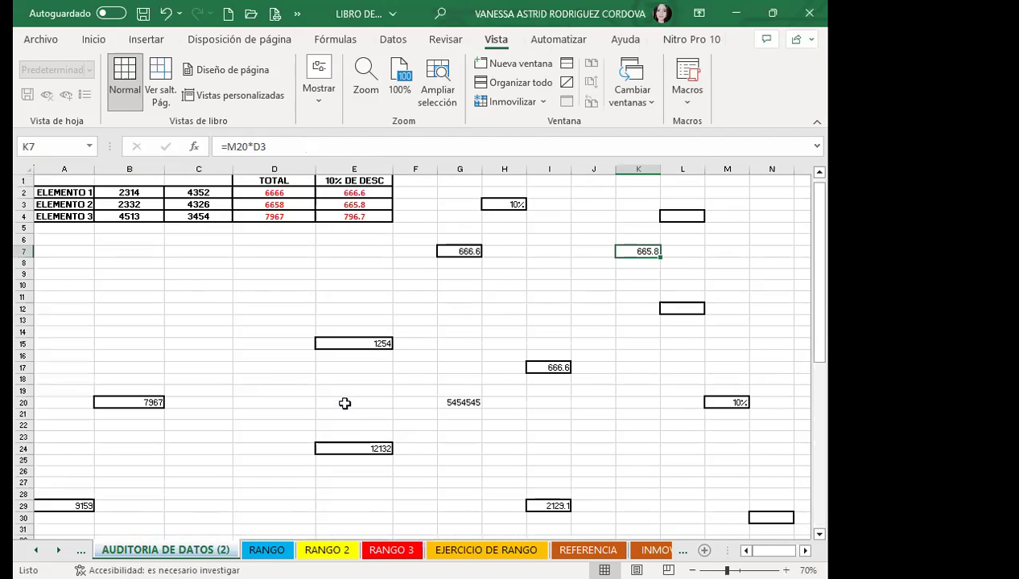
click(229, 384)
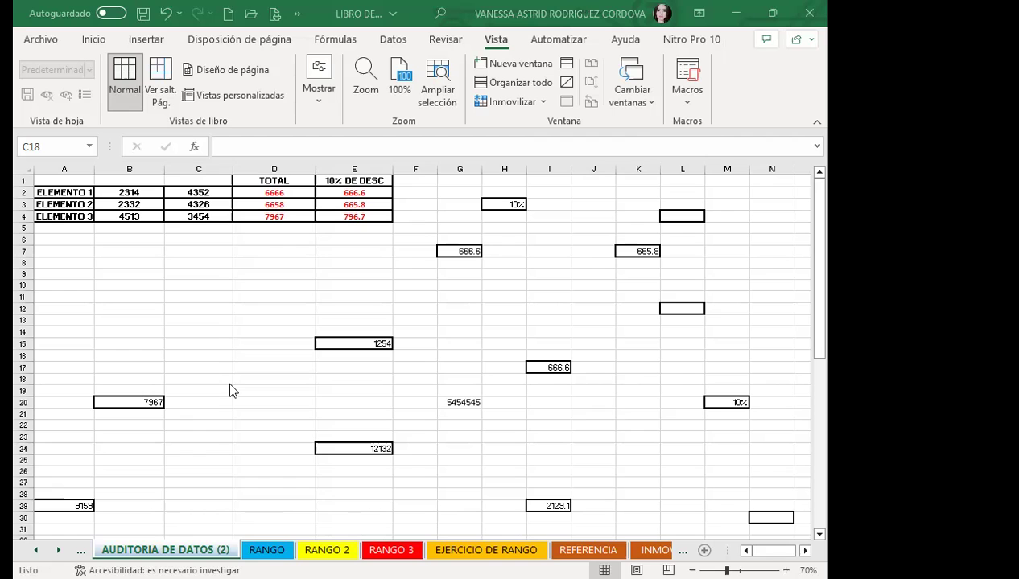
click(341, 263)
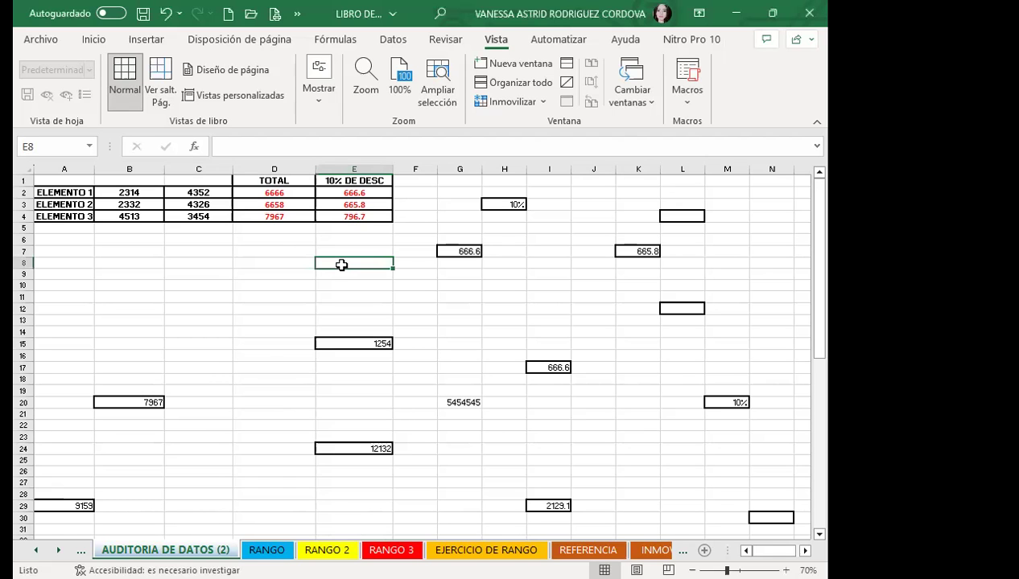
scroll(245, 379, down, 4)
scroll(244, 402, down, 3)
scroll(243, 428, down, 2)
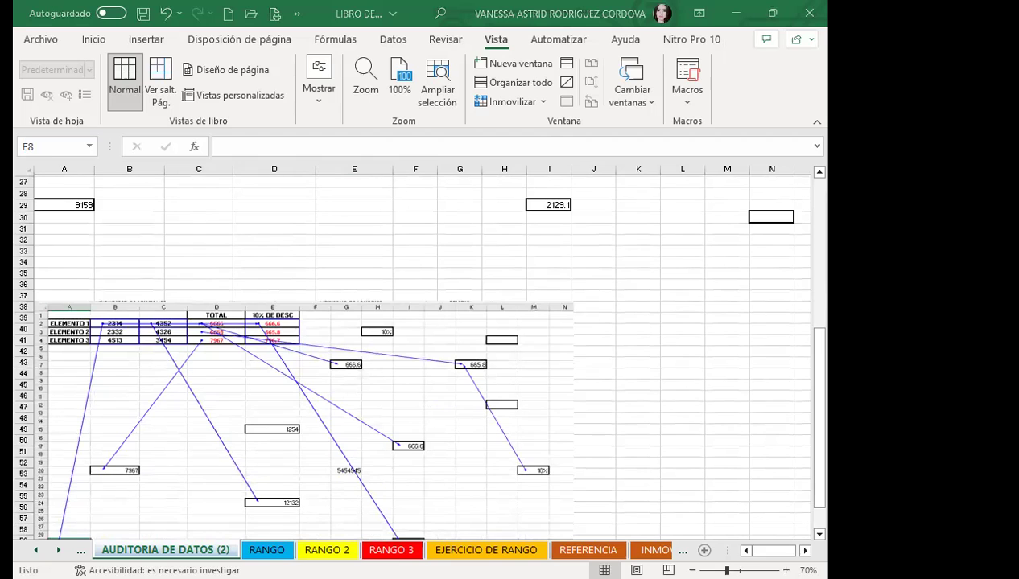
- Switch to the PowerPoint slideshow and advance through the 'Nombres de rangos' slide
key(alt+Tab)
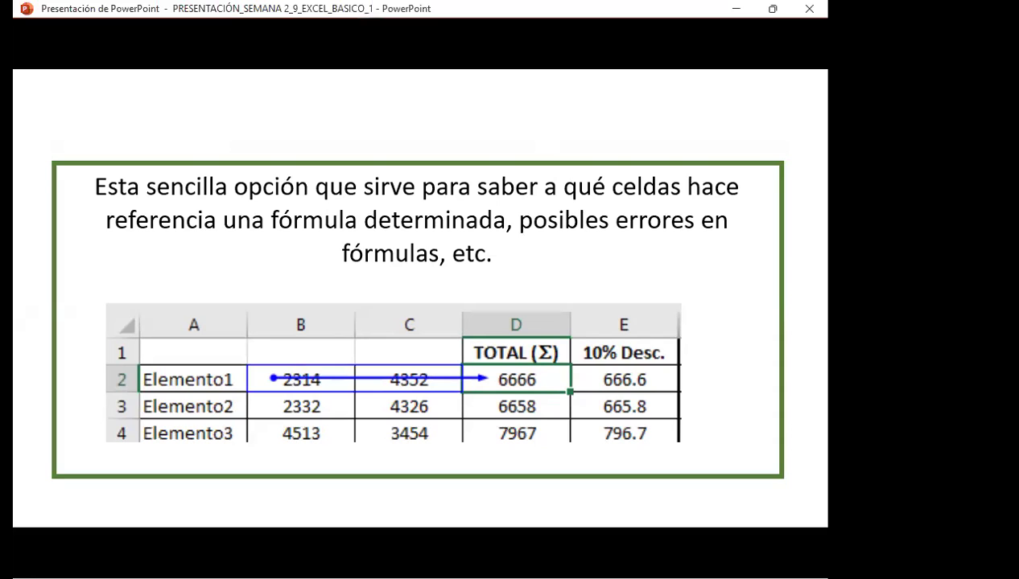
key(Right)
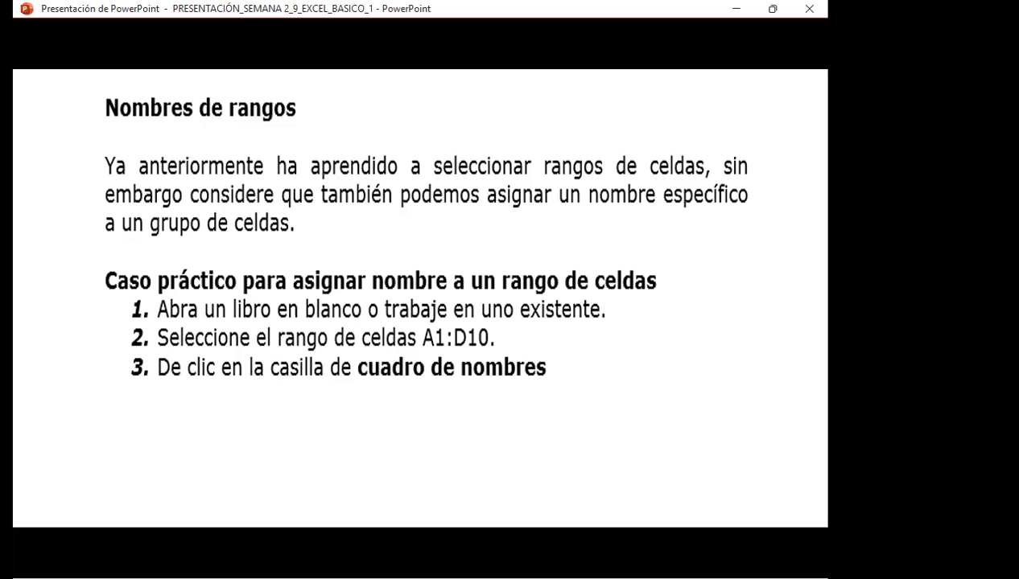
key(Right)
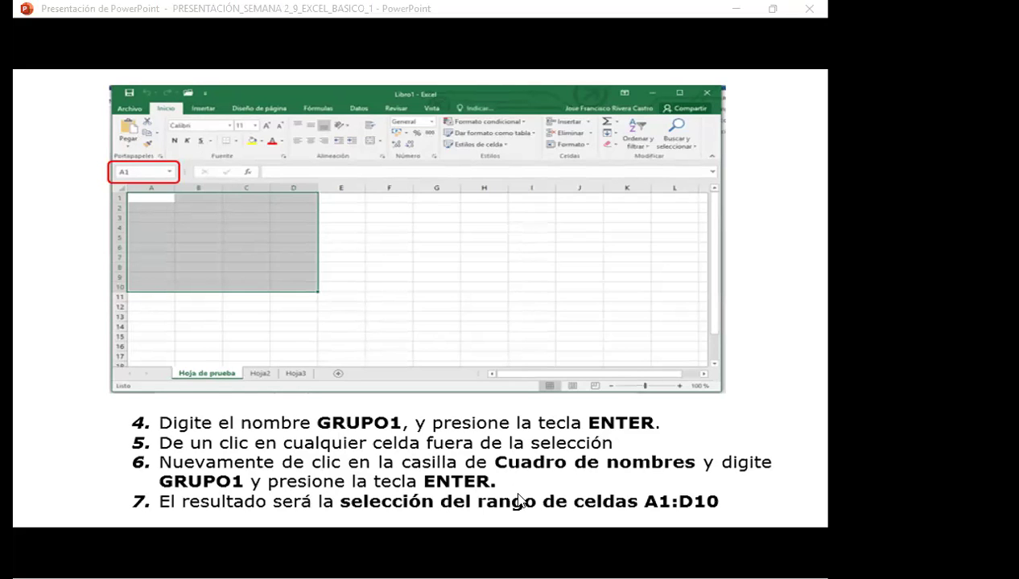
- Switch back to the Excel workbook's RANGO sheet
key(alt+Tab)
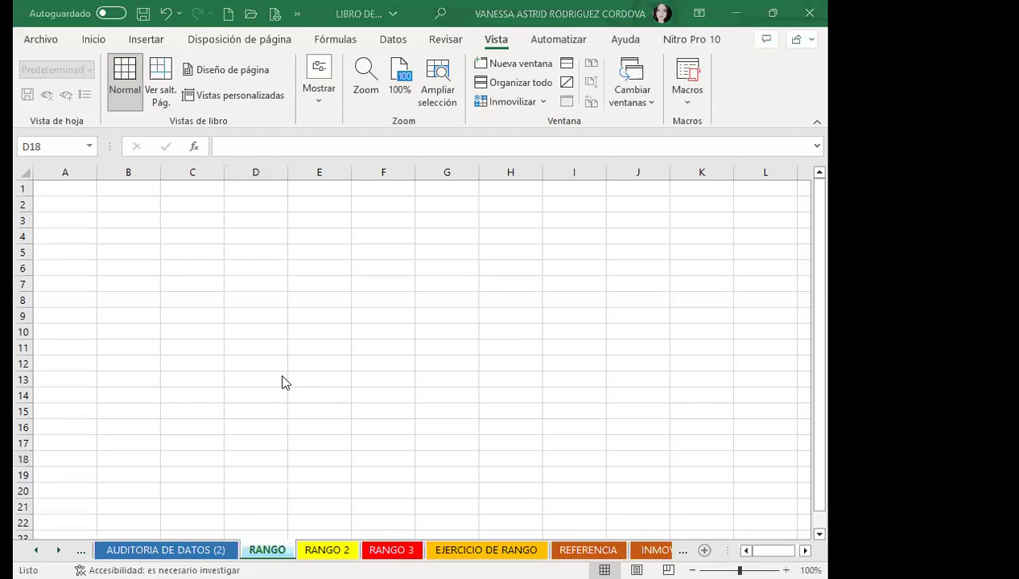
- Practise selecting A1:D10 and a multi-range of A1:A13, B9 and C1:C14, then clear it with A1
mouse_move(57, 187)
mouse_down()
mouse_move(232, 290)
mouse_move(248, 332)
mouse_up()
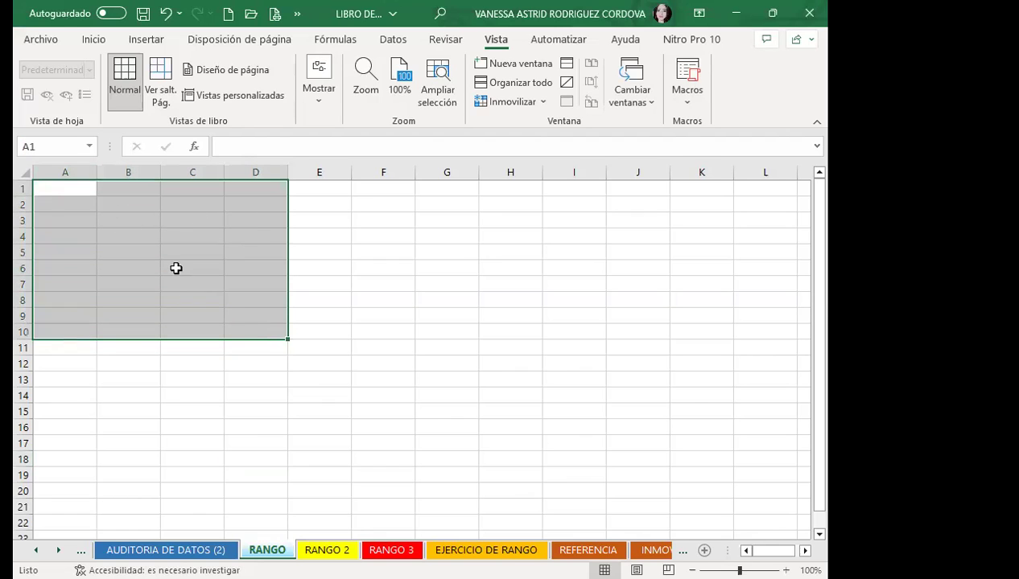
drag(77, 193, 67, 374)
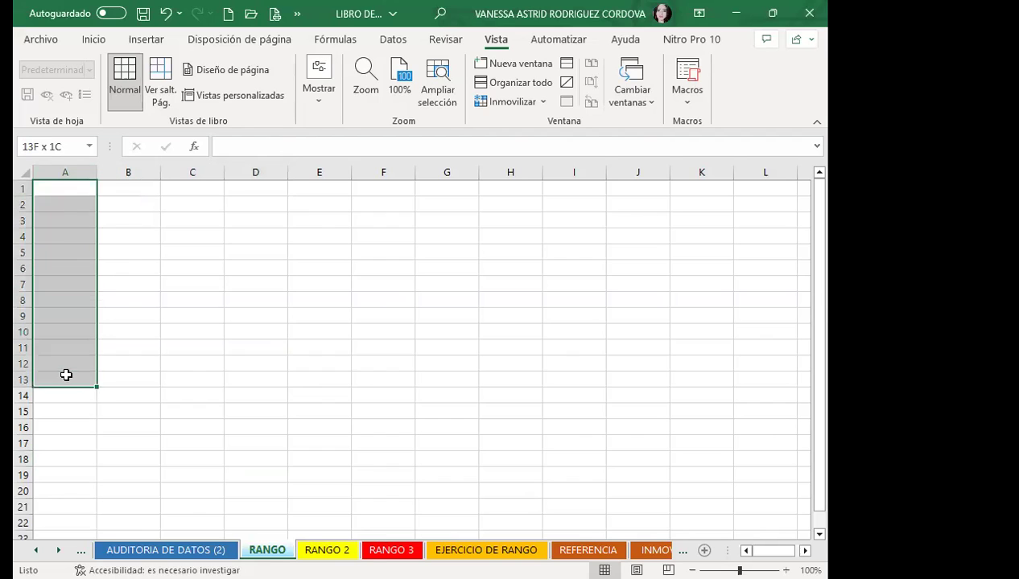
ctrl+click(114, 310)
drag(187, 189, 173, 393)
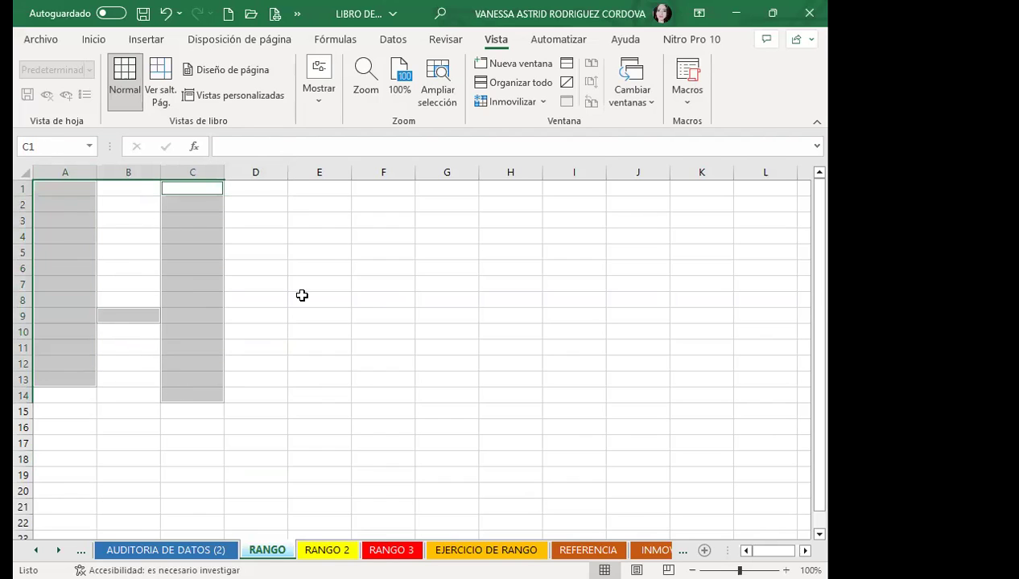
click(226, 260)
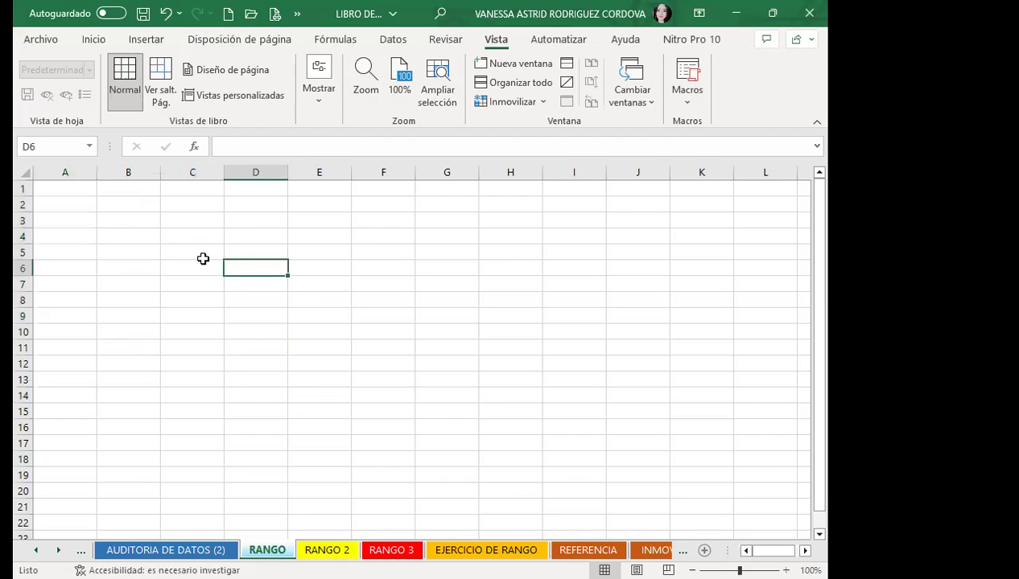
mouse_move(61, 189)
mouse_down()
mouse_move(99, 246)
mouse_move(252, 322)
mouse_up()
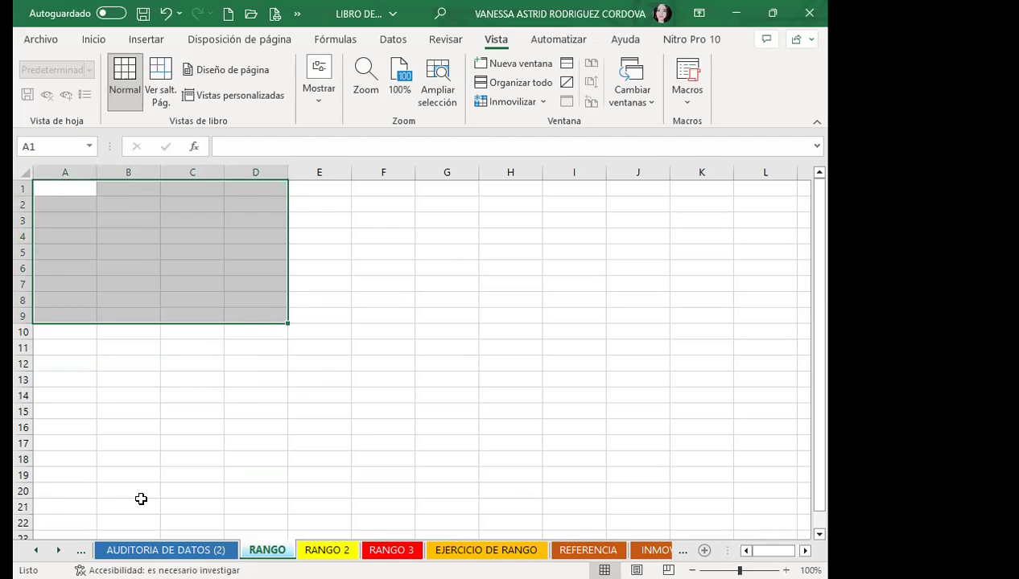
click(49, 193)
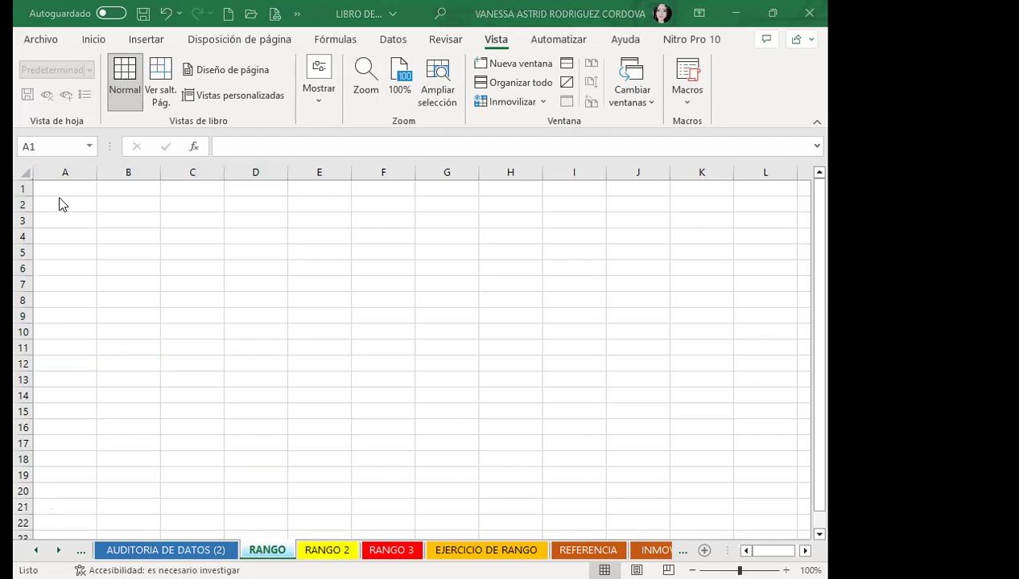
- Select A1:D10 and name it EJERCICIO1 through the Name Box
mouse_move(61, 185)
mouse_down()
mouse_move(252, 281)
mouse_move(254, 325)
mouse_up()
click(48, 146)
text(EJEM)
key(BackSpace)
text(RCICIO)
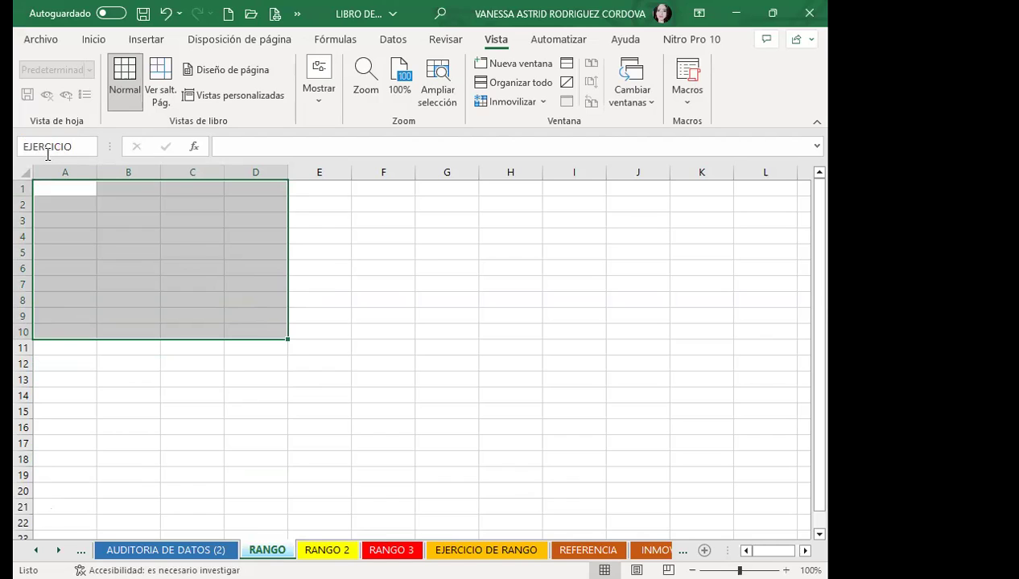
text(1)
key(Return)
click(165, 377)
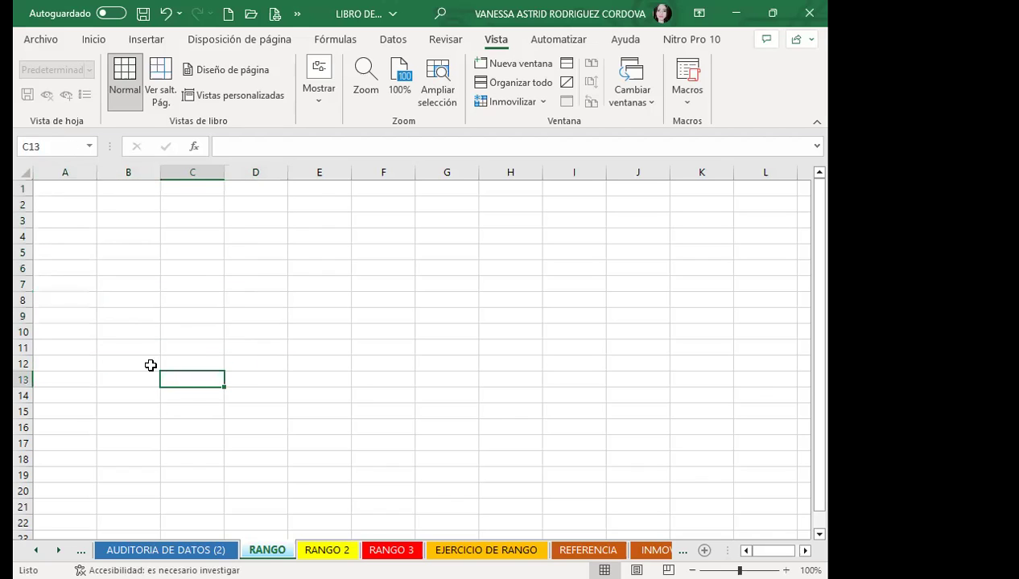
- Move to C5 and G11, jump to EJERCICIO1 via the Name Box, then go to AUDITORIA DE DATOS (2)
click(191, 250)
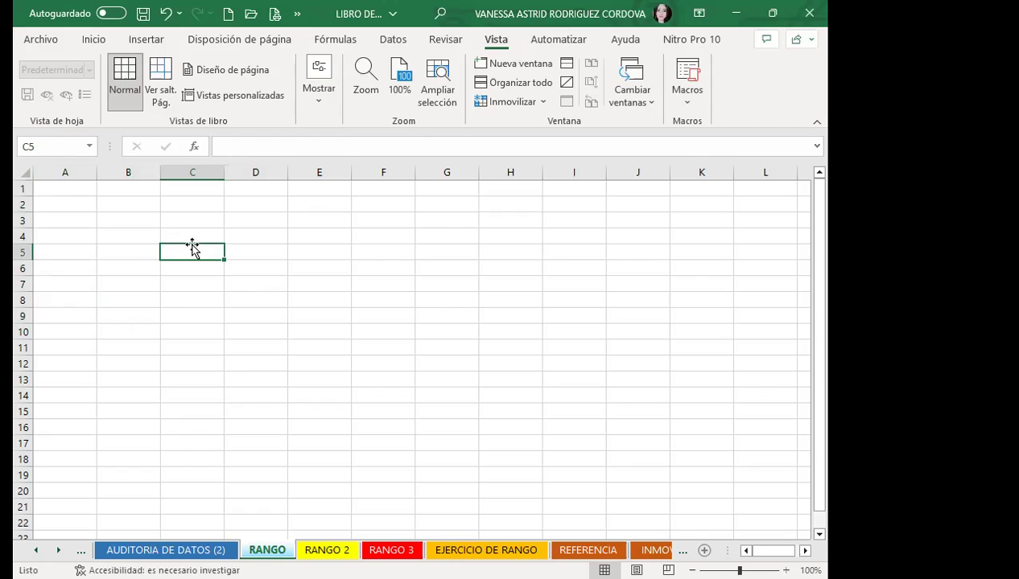
click(424, 351)
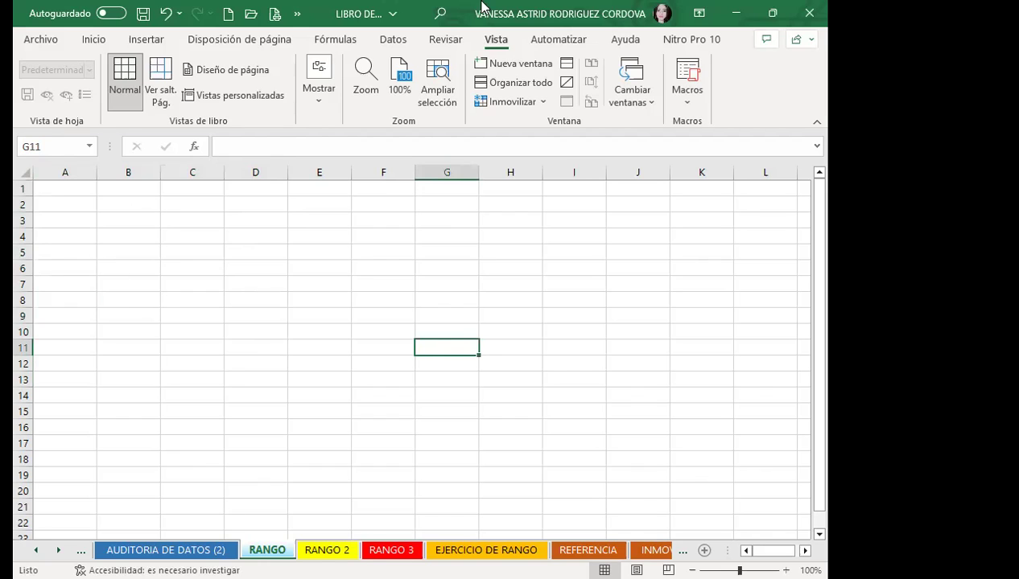
click(86, 146)
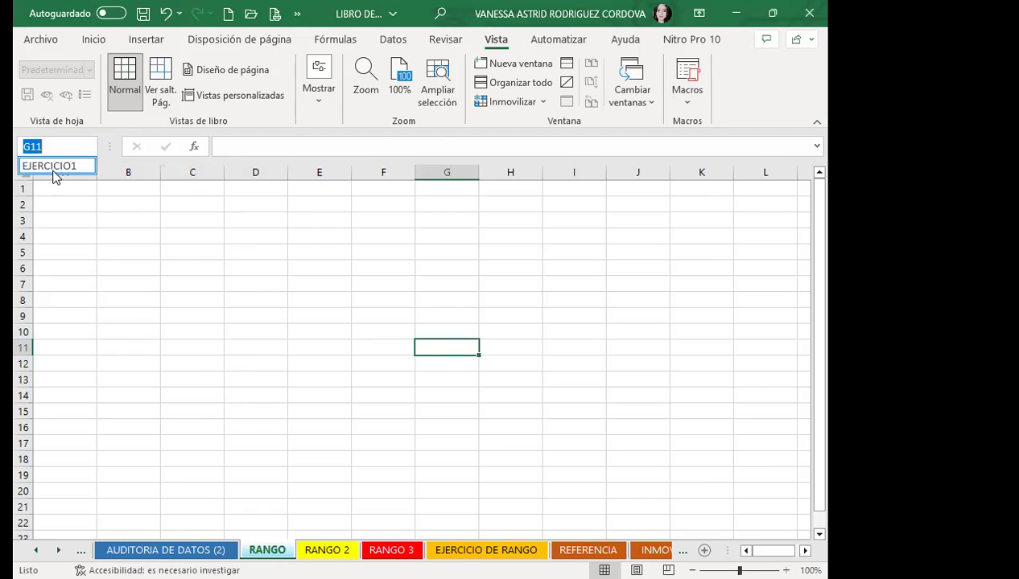
click(52, 167)
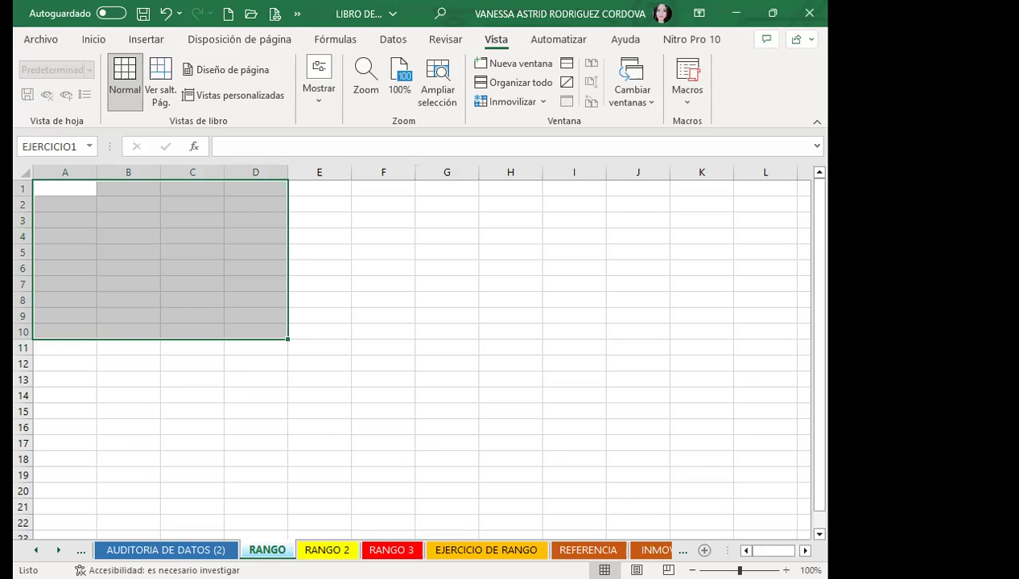
key(ctrl+Page_Up)
- Pick EJERCICIO1 from the Name Box to land on RANGO, then deselect with cell E7
scroll(84, 420, up, 3)
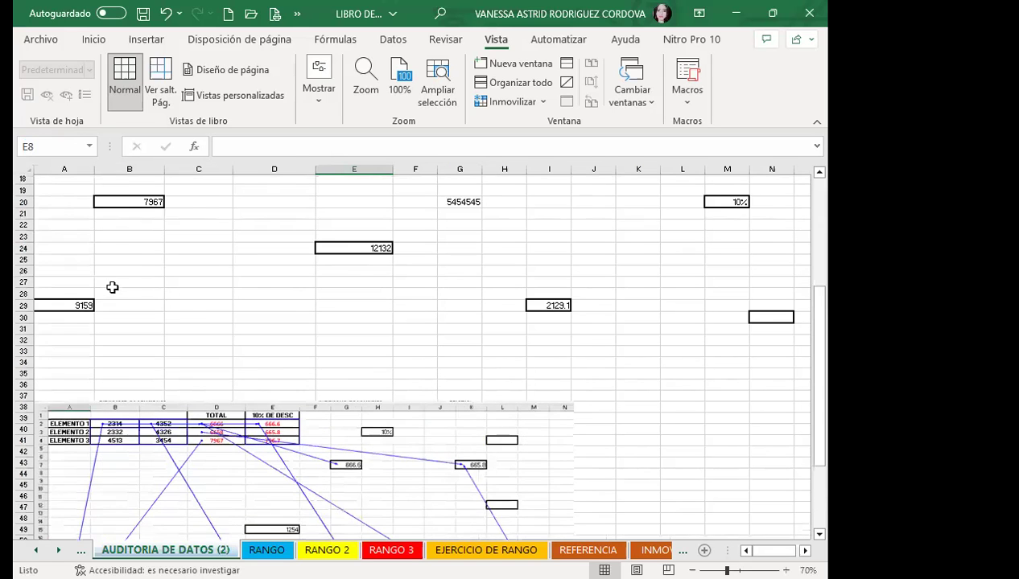
scroll(111, 288, up, 3)
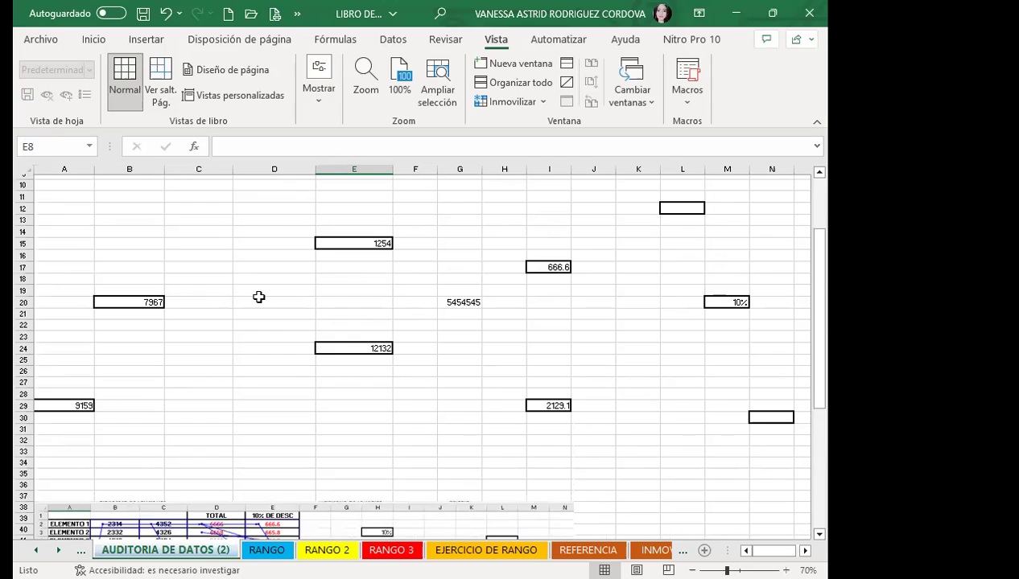
click(90, 141)
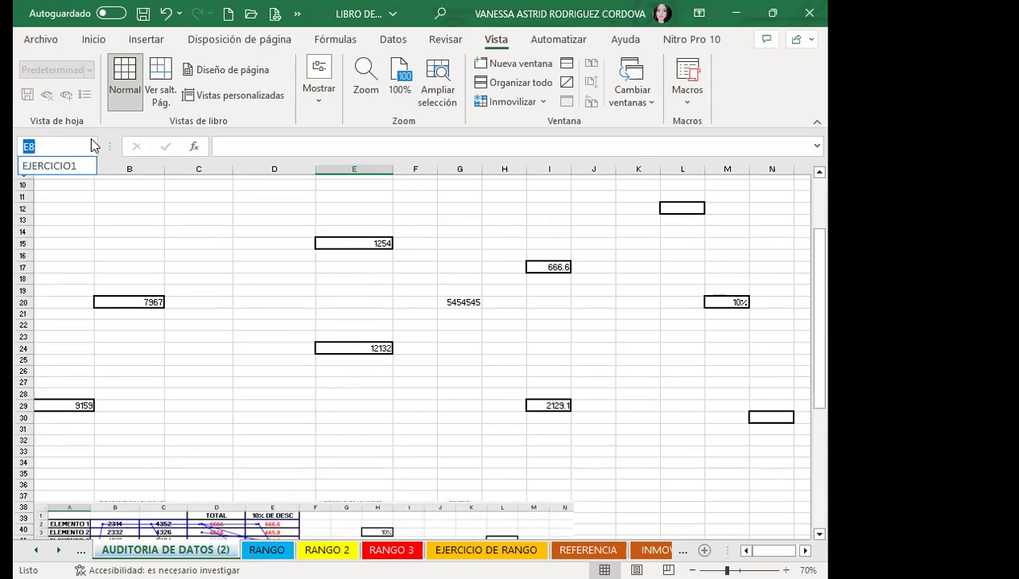
click(62, 166)
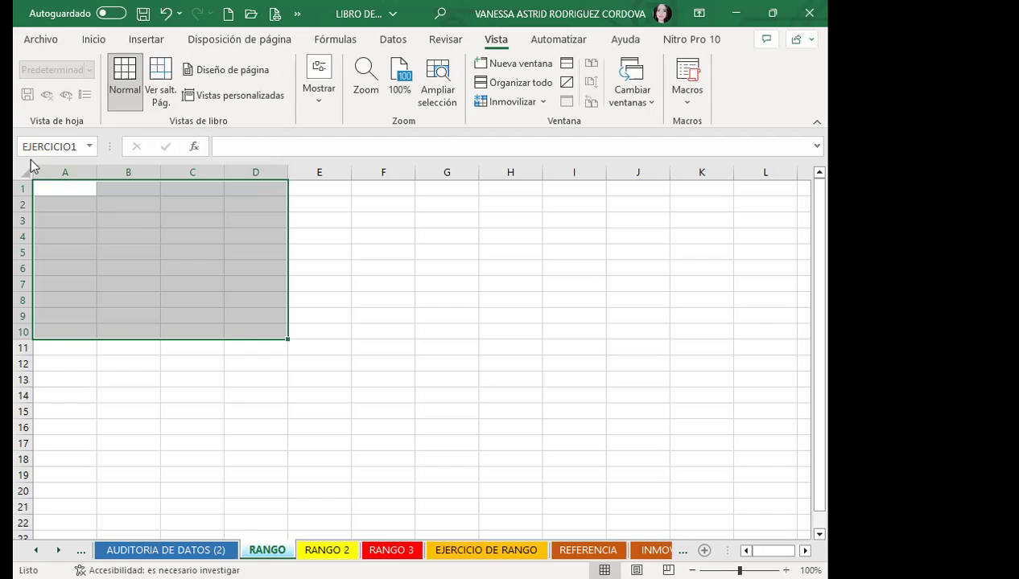
click(88, 143)
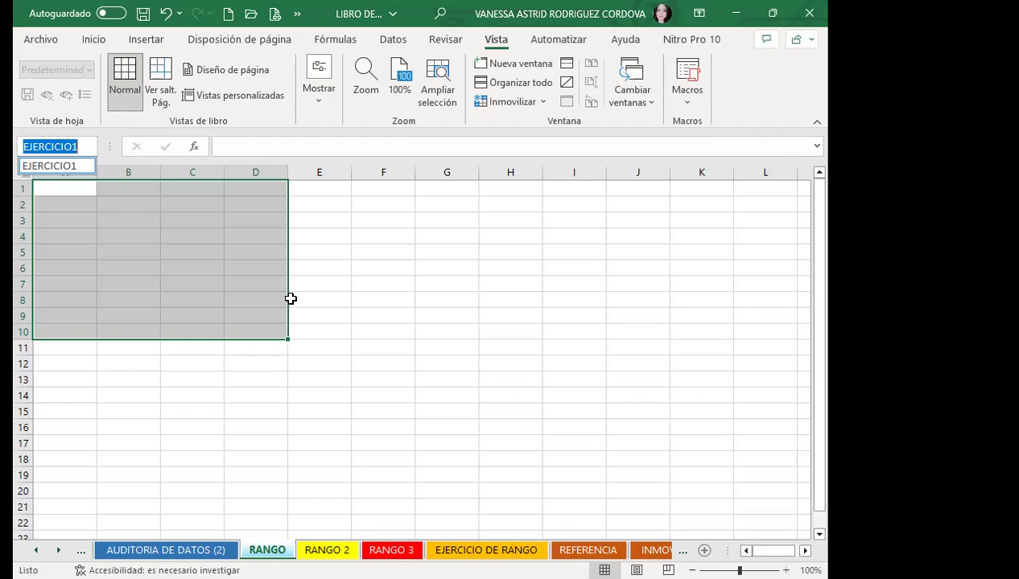
click(342, 280)
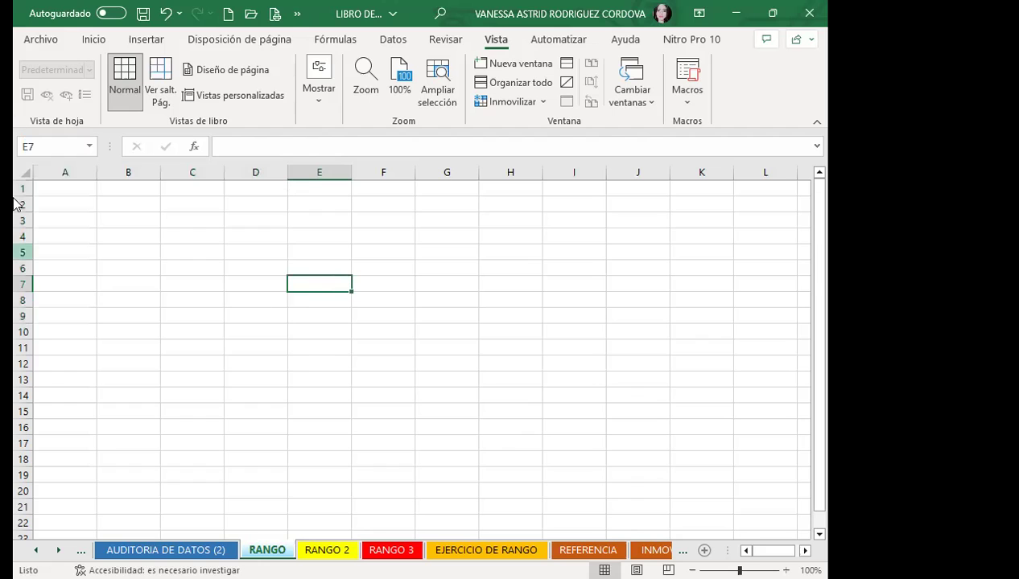
- Open the Name Manager from Fórmulas > Nombres definidos and stretch it to show every name
click(337, 40)
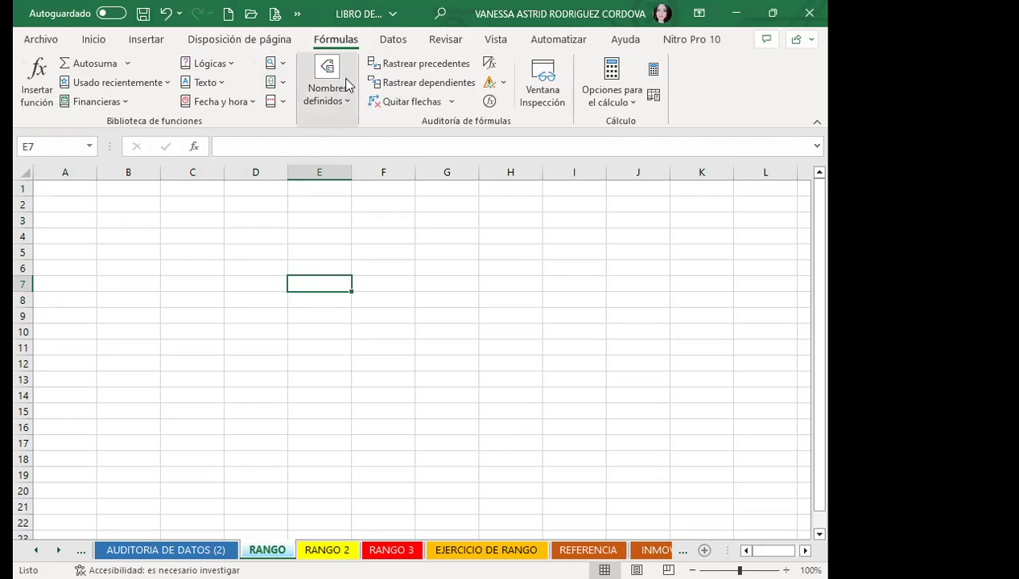
click(348, 108)
click(348, 108)
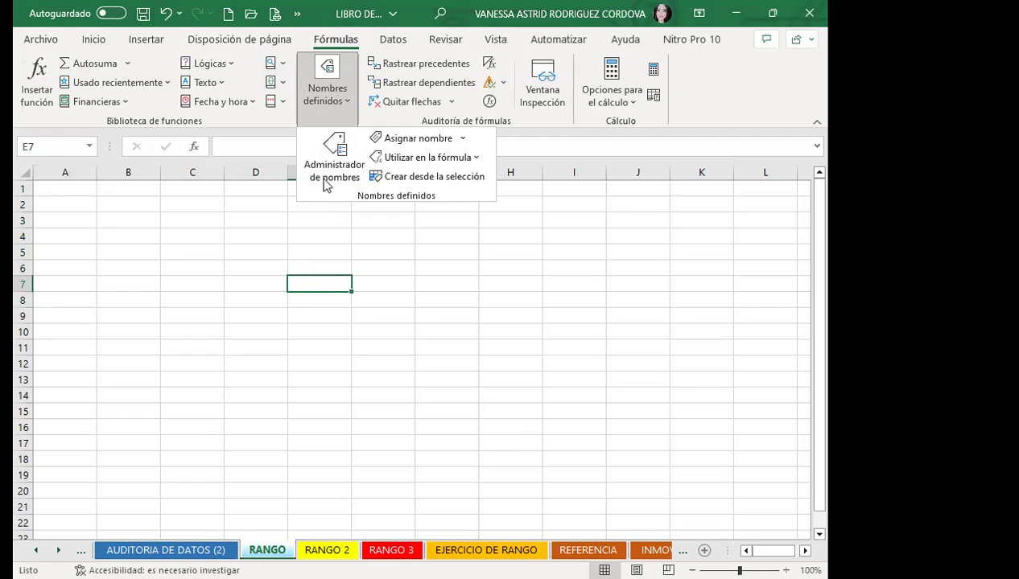
click(331, 165)
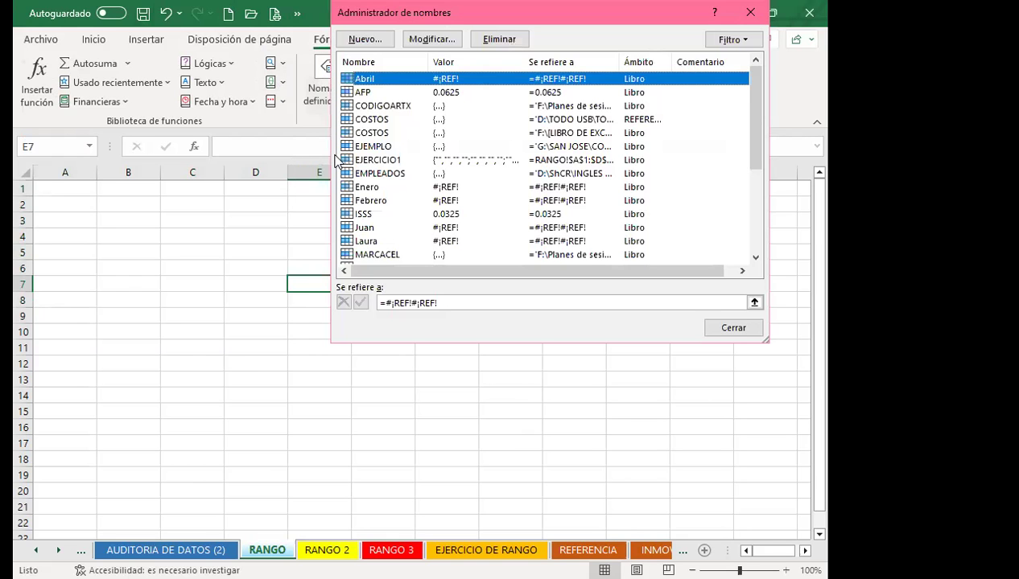
mouse_move(761, 135)
mouse_down()
mouse_move(756, 261)
mouse_move(764, 86)
mouse_up()
drag(549, 343, 549, 522)
click(400, 429)
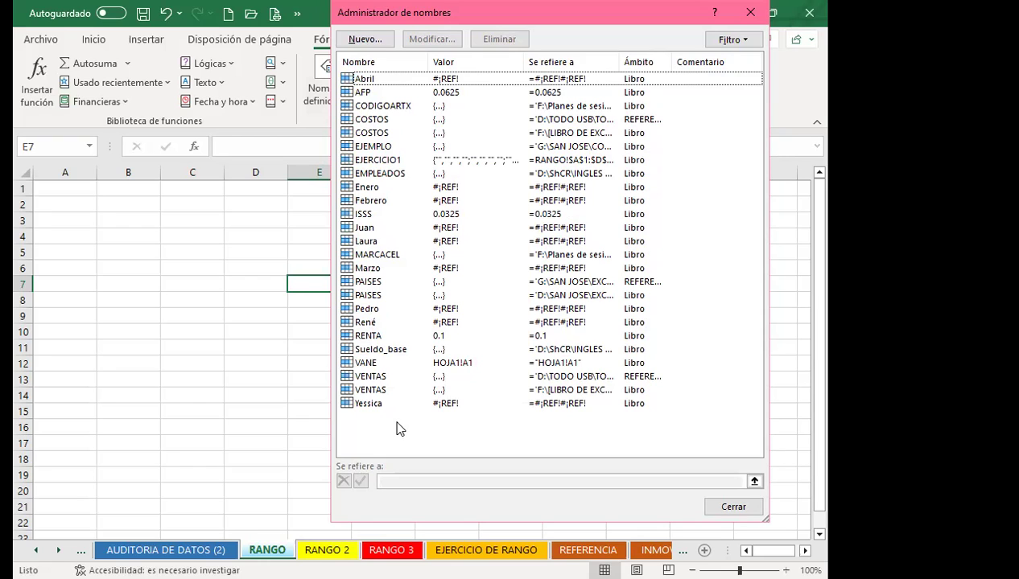
click(385, 161)
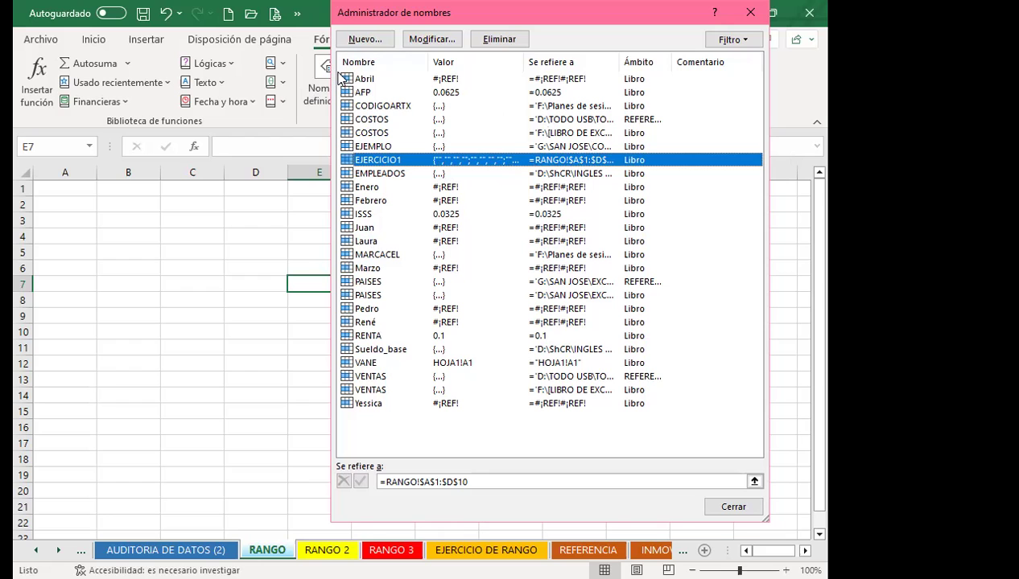
click(341, 79)
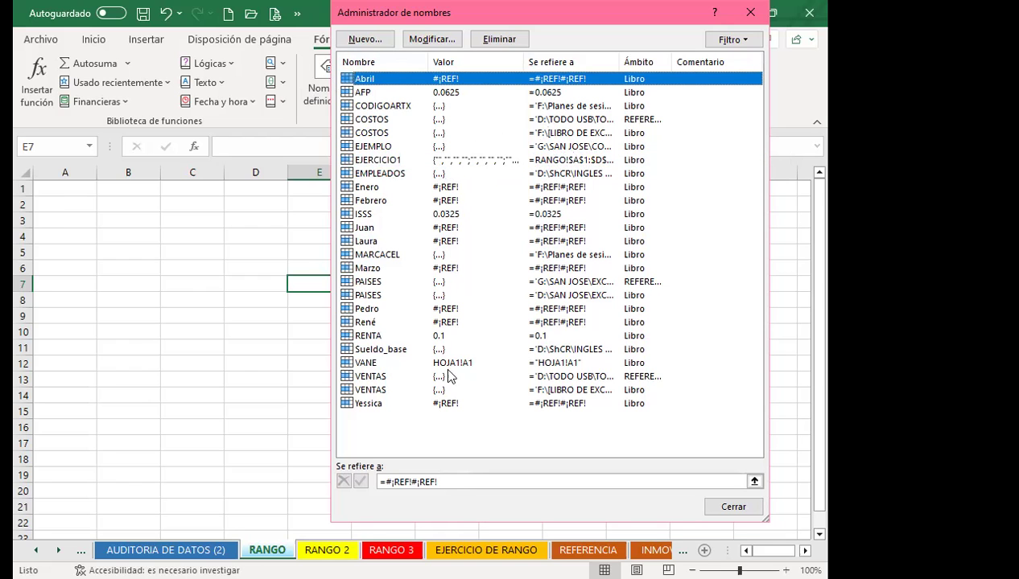
- Delete the lower batch of names, from the second COSTOS to the end of the list
mouse_move(420, 427)
mouse_down()
mouse_move(408, 137)
mouse_move(369, 178)
mouse_up()
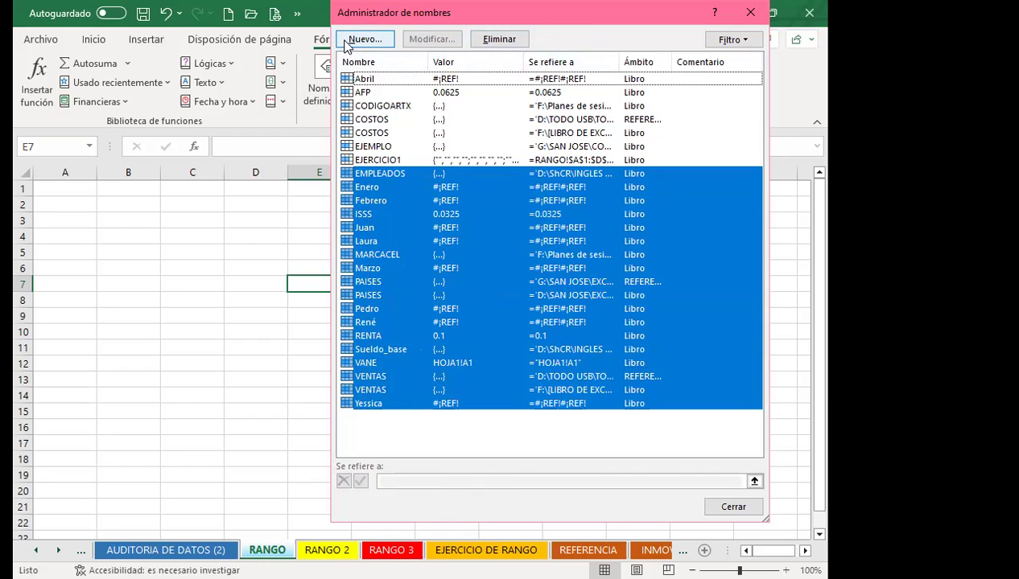
click(499, 40)
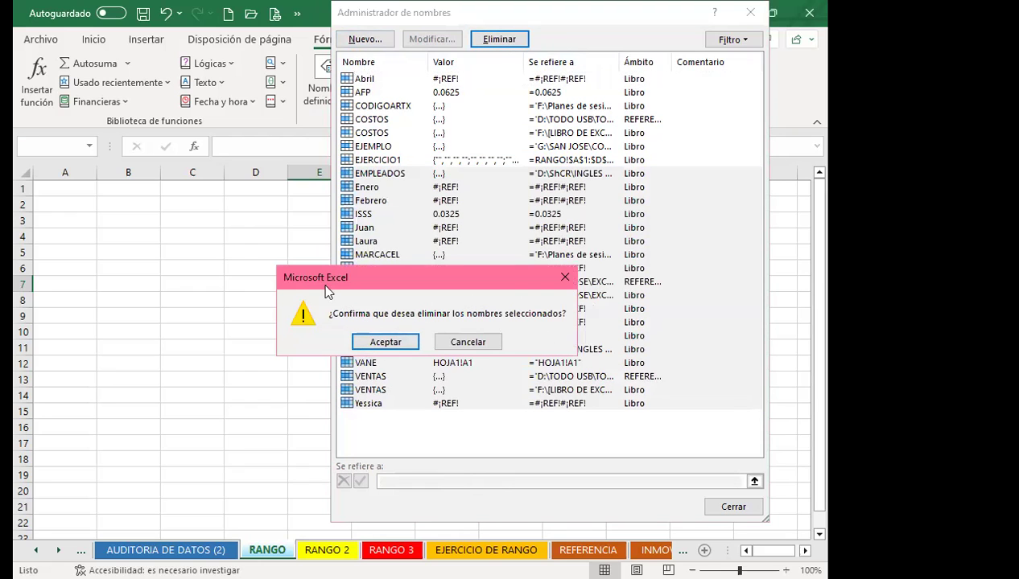
click(387, 345)
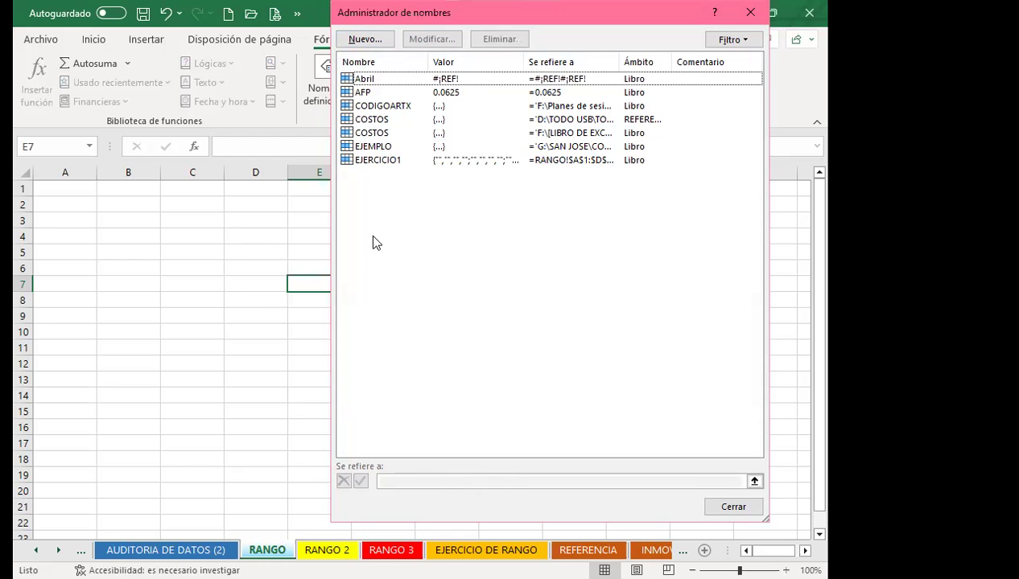
- Delete Abril, AFP, CODIGOARTX, COSTOS and EJEMPLO, leaving EJERCICIO1 selected
drag(377, 78, 369, 133)
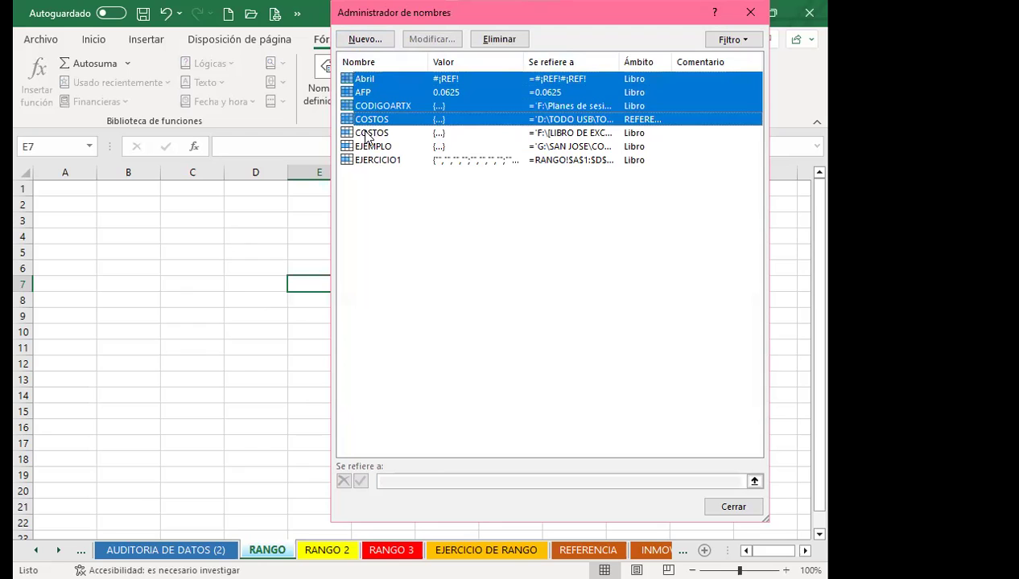
drag(369, 133, 369, 147)
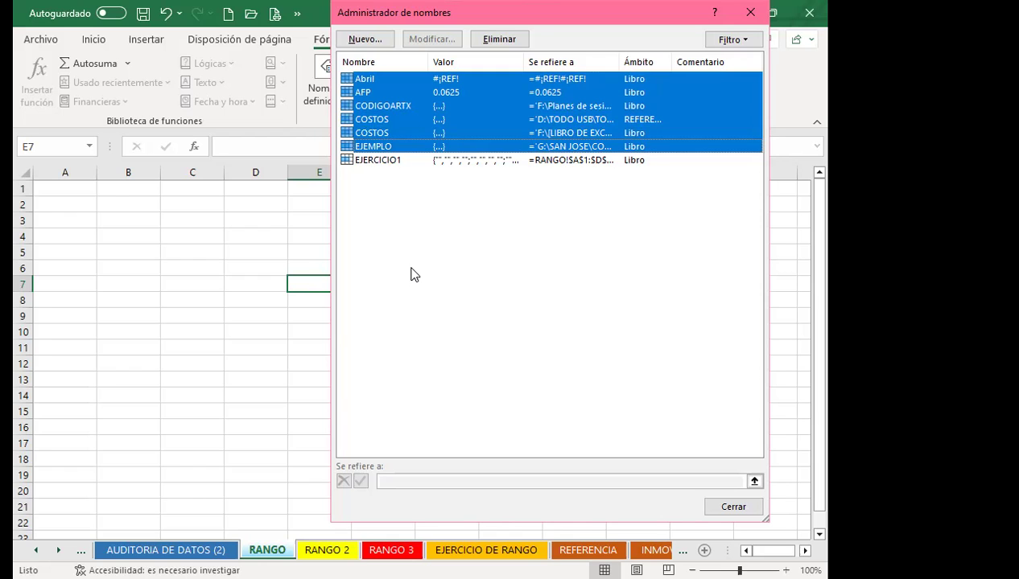
click(498, 39)
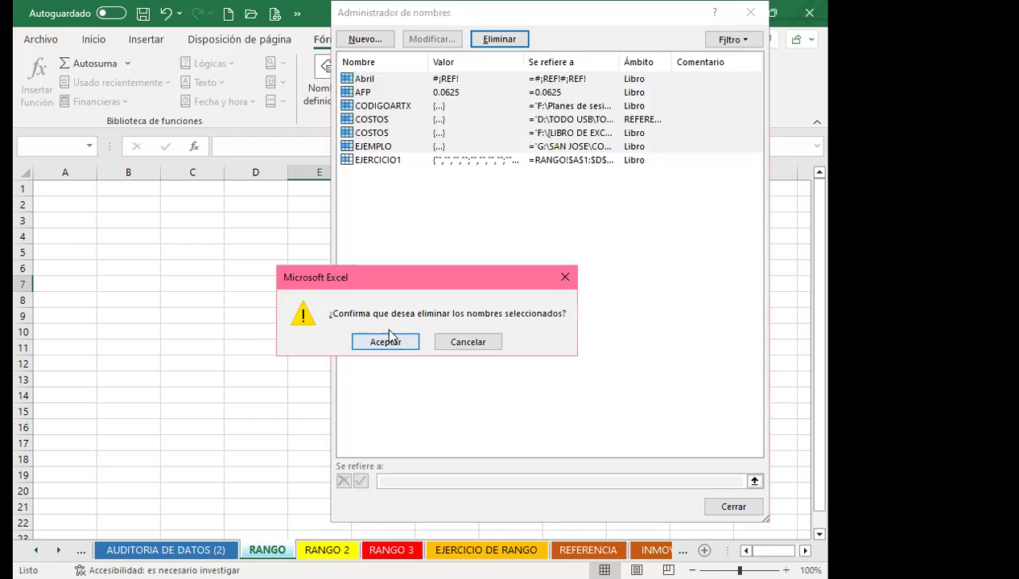
click(387, 340)
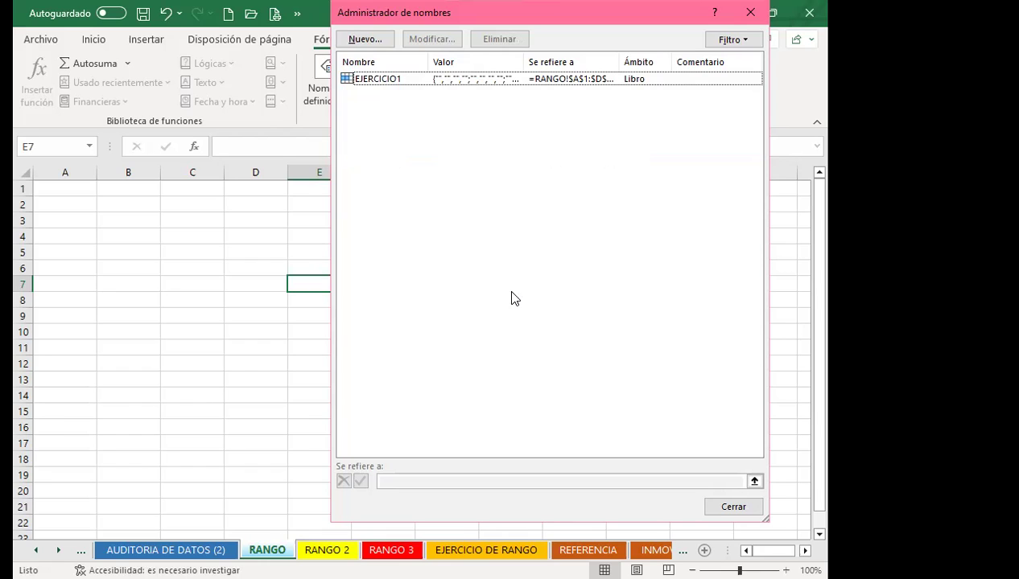
click(377, 79)
click(432, 38)
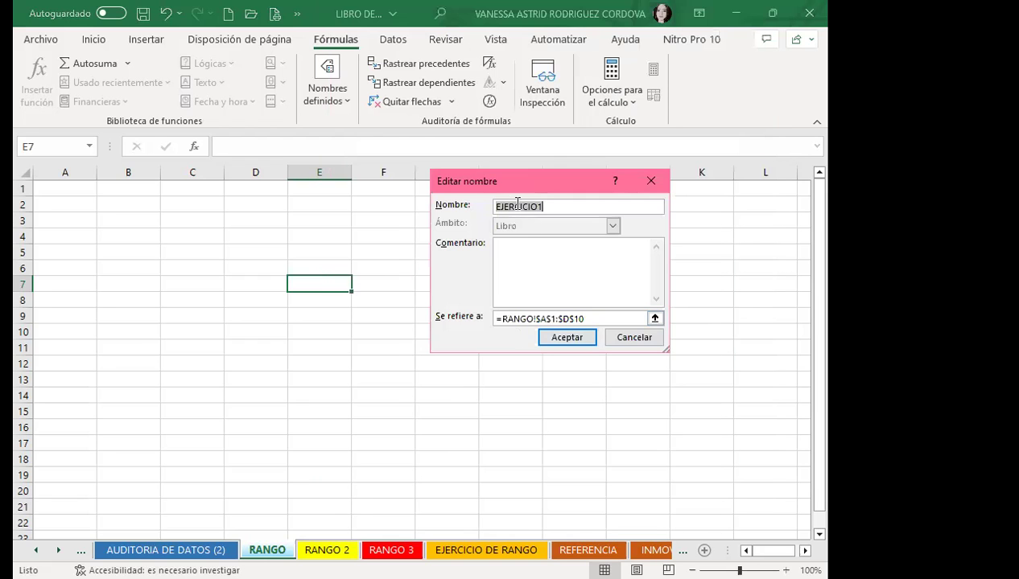
click(559, 205)
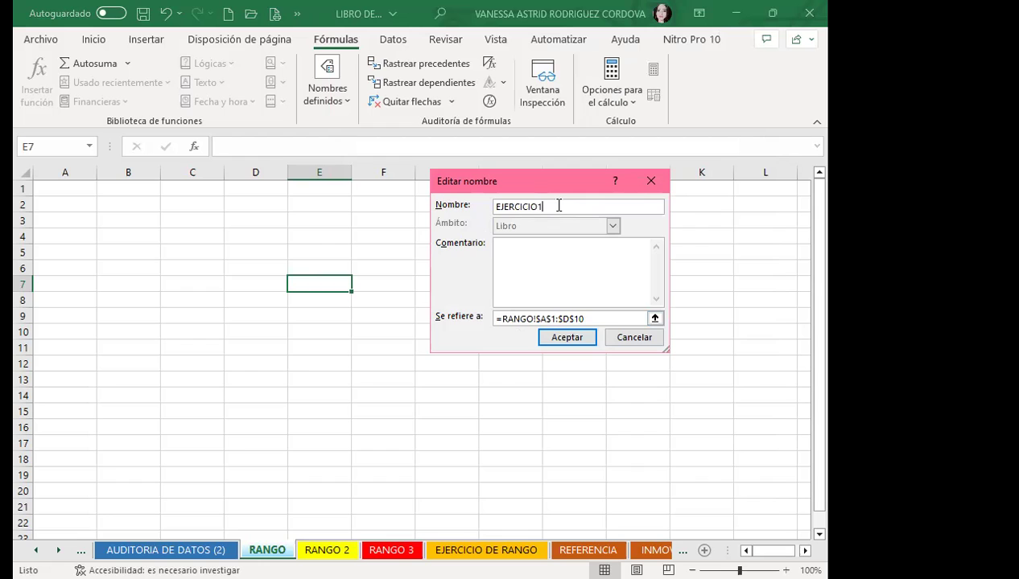
click(593, 318)
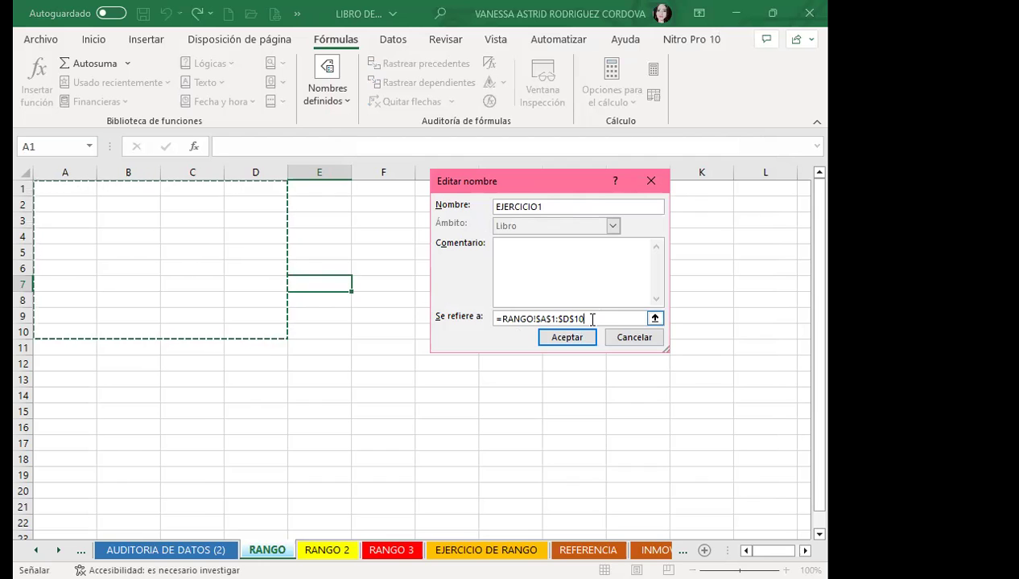
click(645, 342)
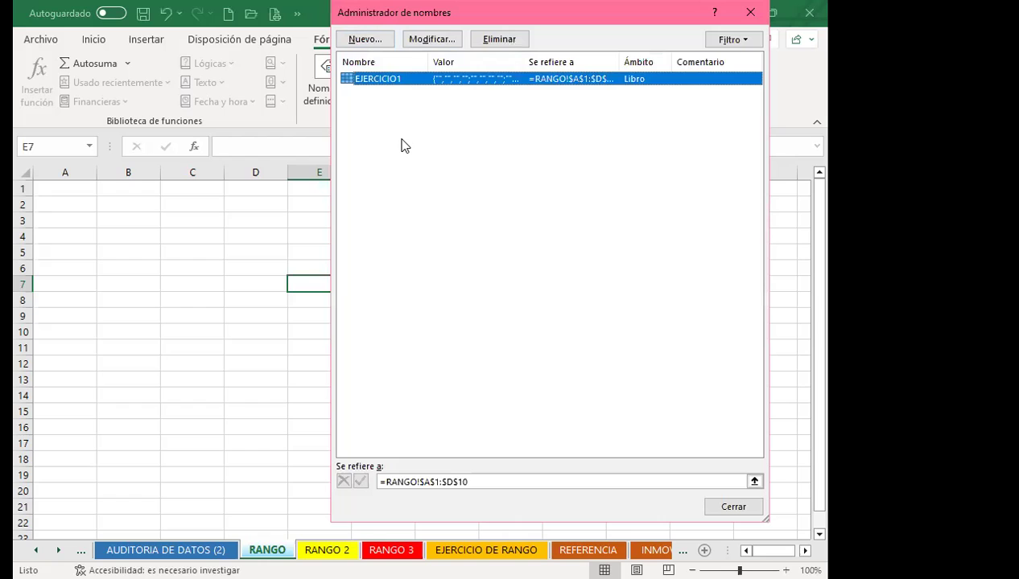
- Close the Name Manager with only EJERCICIO1 defined, back on the blank RANGO sheet
click(406, 145)
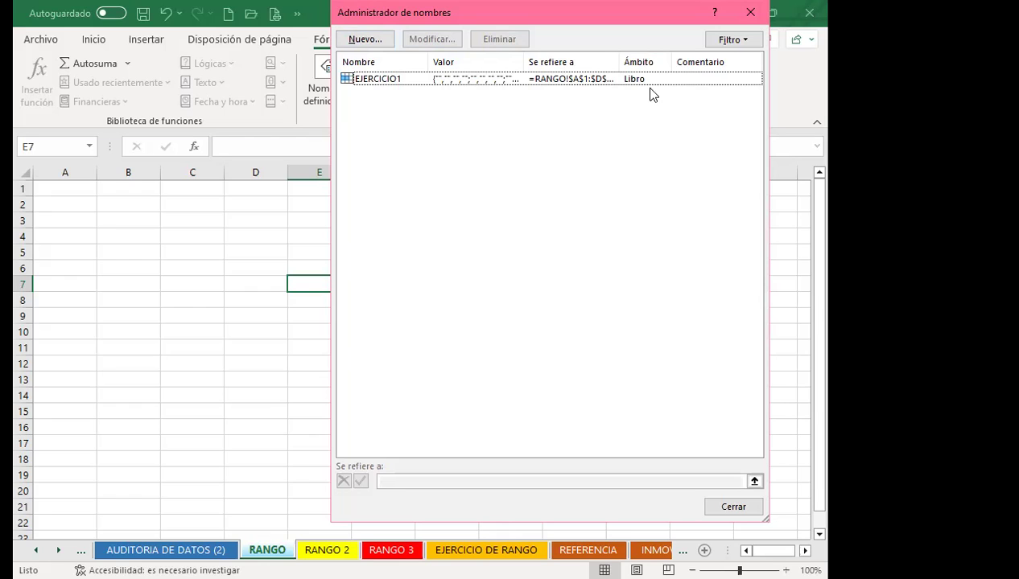
click(750, 12)
scroll(87, 257, down, 1)
- Ctrl-select the grey letter blocks in columns A–G, rows 16–27, and narrow column H into a spacer
scroll(89, 292, down, 4)
scroll(88, 293, up, 3)
scroll(74, 279, down, 6)
scroll(74, 280, up, 4)
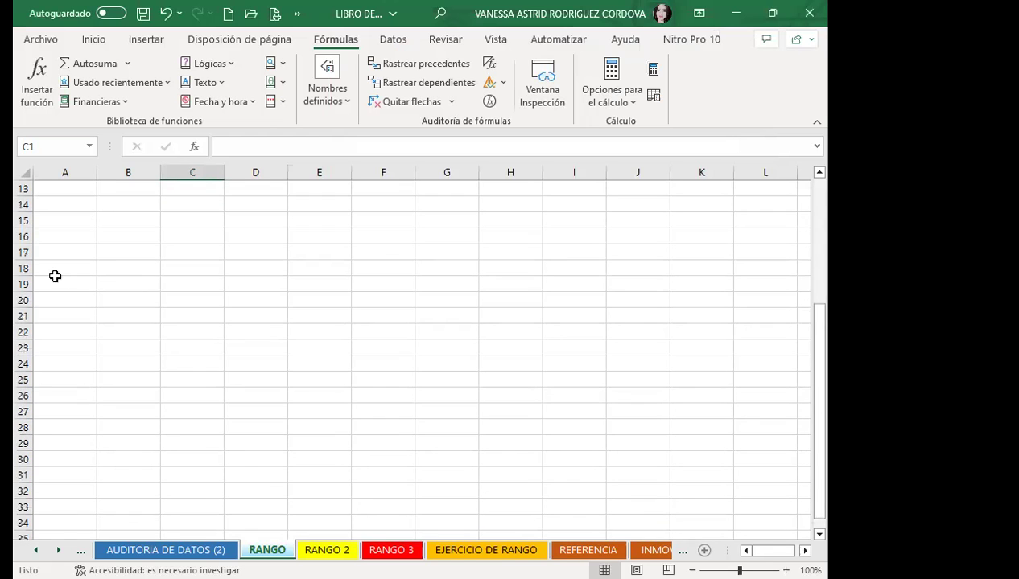
drag(58, 237, 50, 416)
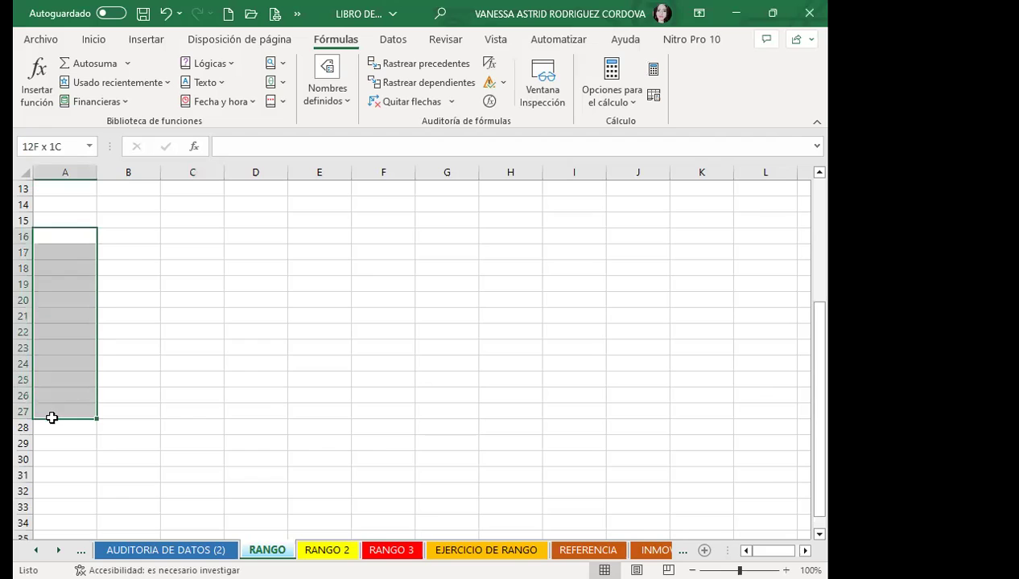
ctrl+click(123, 331)
drag(196, 237, 190, 406)
drag(305, 235, 312, 409)
ctrl+click(385, 411)
drag(424, 408, 428, 390)
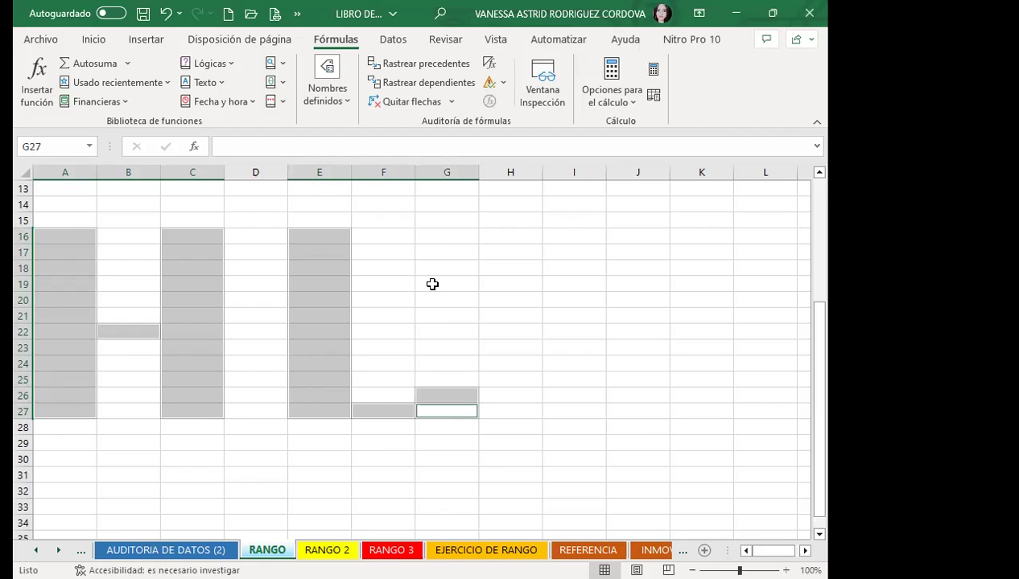
drag(429, 238, 432, 377)
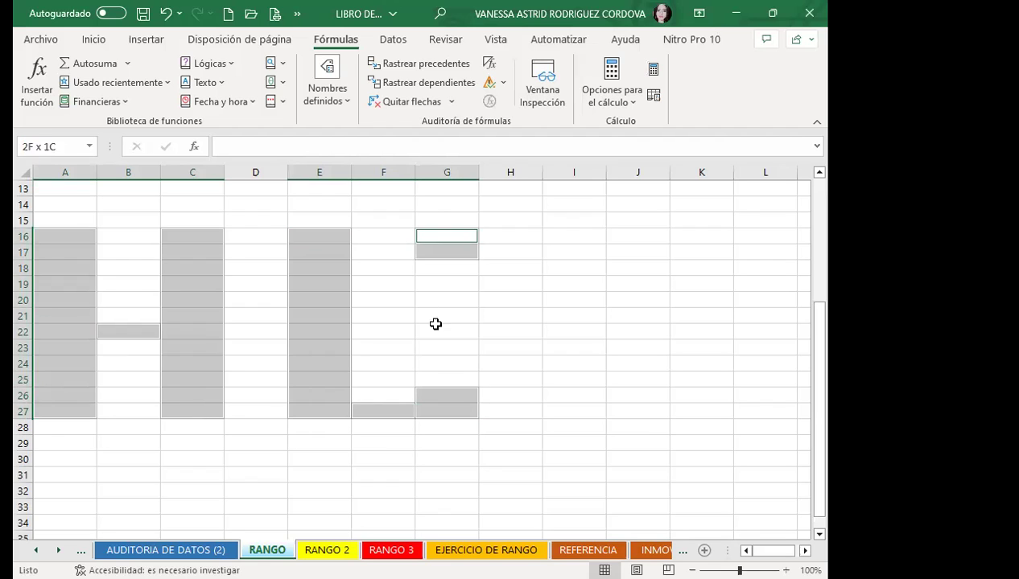
ctrl+click(385, 239)
drag(524, 172, 508, 173)
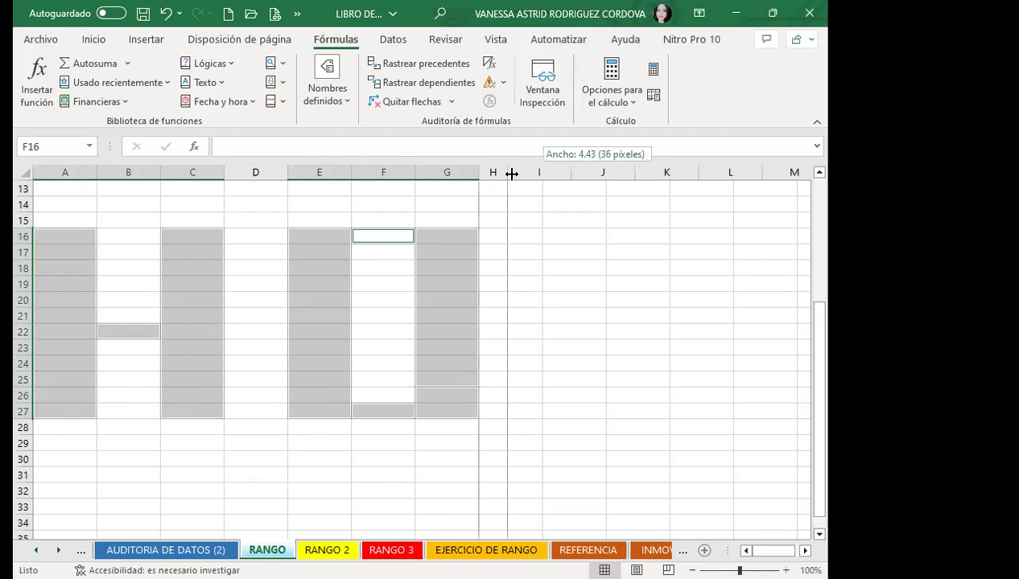
- Add I16:I27, L16:L24, M16, M22 and N16:N27 to the selection, narrowing columns D and K
mouse_move(531, 236)
mouse_down()
mouse_move(530, 401)
mouse_move(587, 406)
mouse_up()
ctrl+click(528, 410)
drag(287, 172, 256, 172)
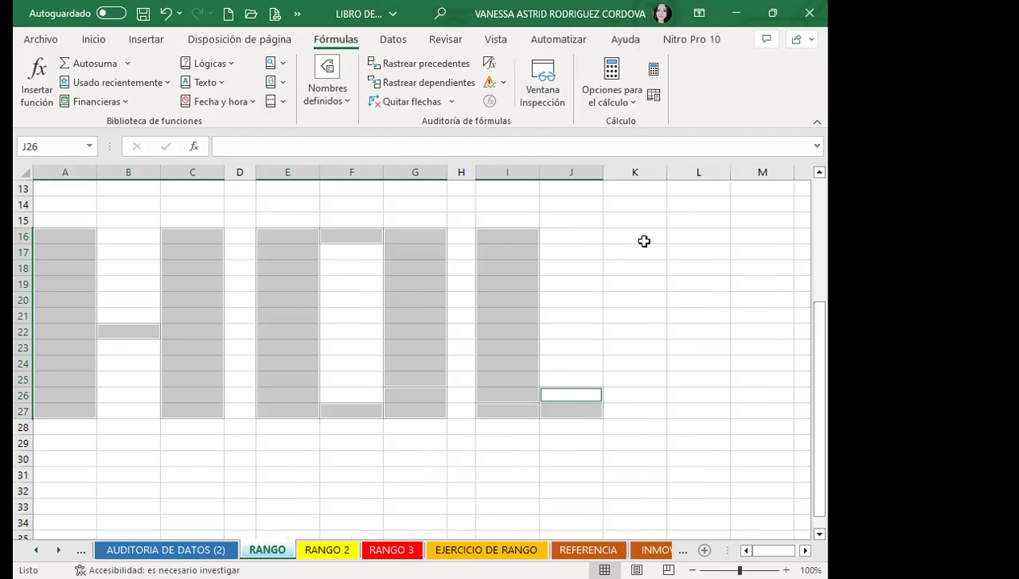
ctrl+click(637, 236)
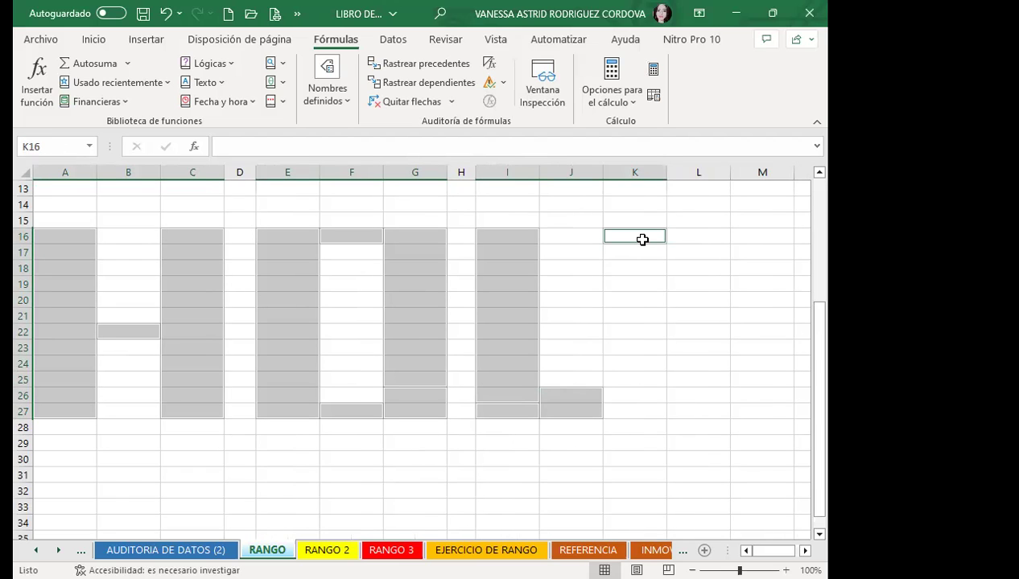
ctrl+click(644, 239)
drag(690, 237, 694, 406)
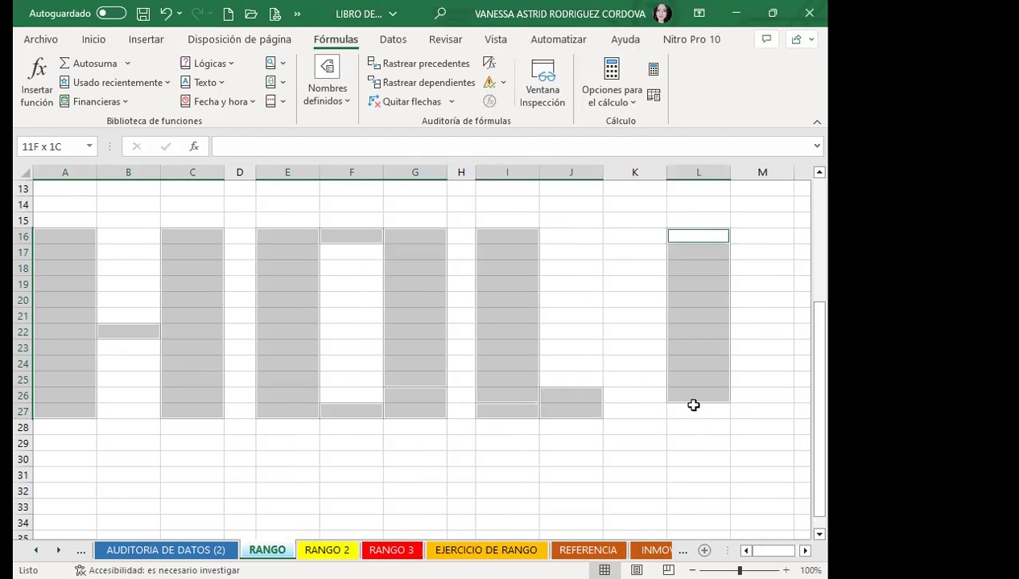
ctrl+click(745, 235)
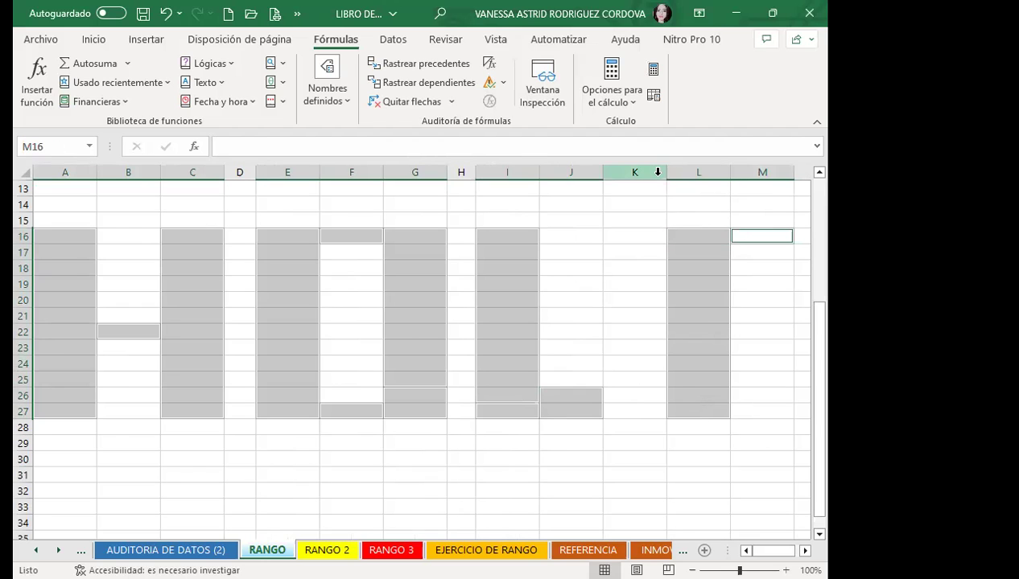
drag(666, 172, 641, 172)
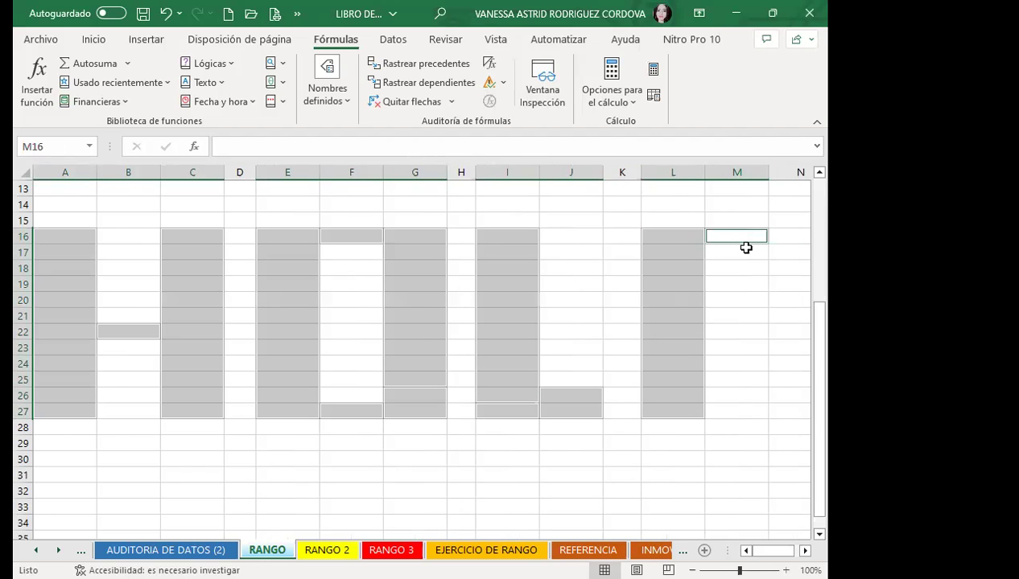
drag(782, 235, 805, 401)
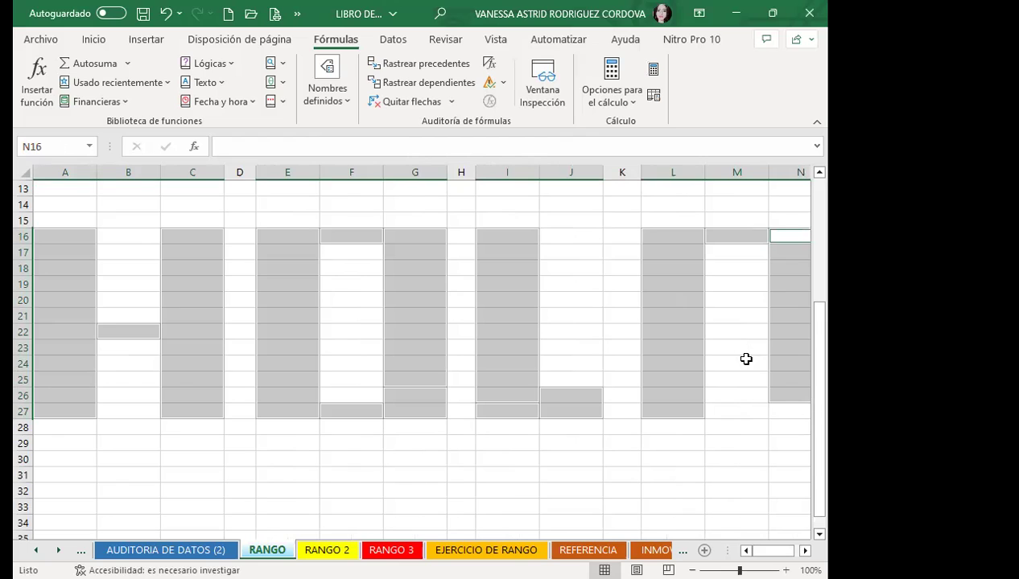
ctrl+click(728, 332)
ctrl+click(778, 411)
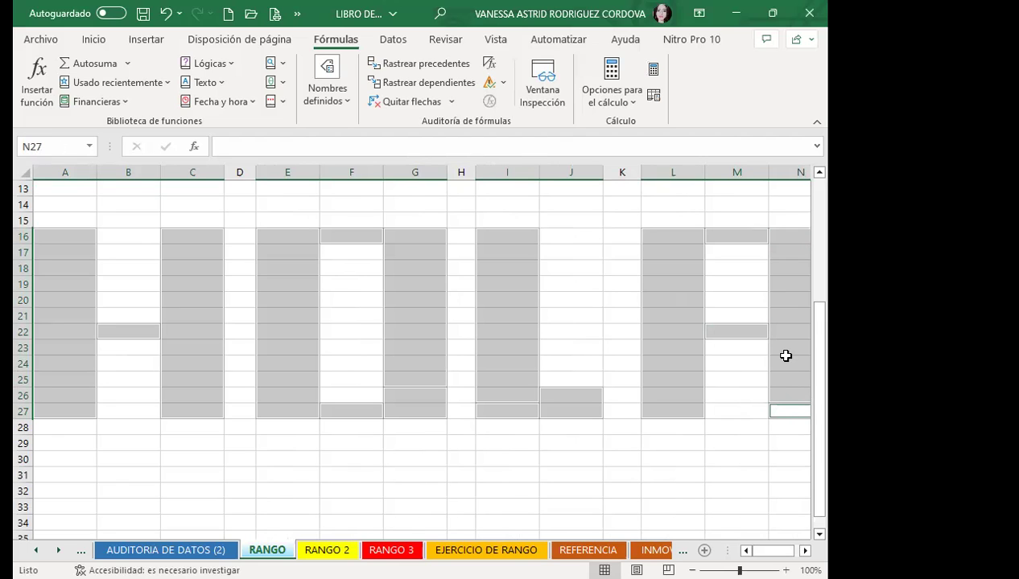
- Name the multi-area selection HOLA in the Name Box, then open the Name Manager
click(50, 142)
text(HOLA)
key(Return)
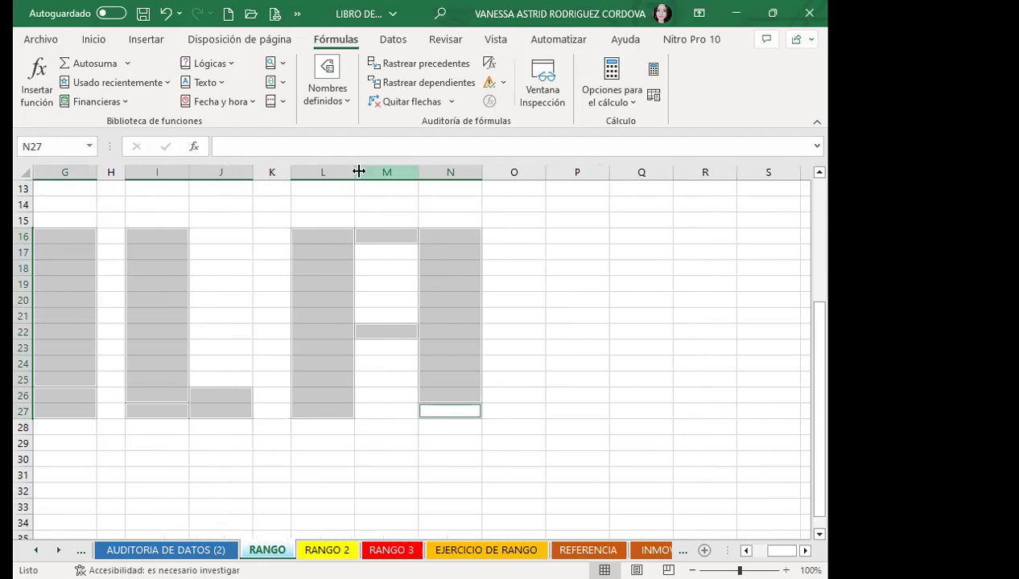
click(337, 102)
click(334, 159)
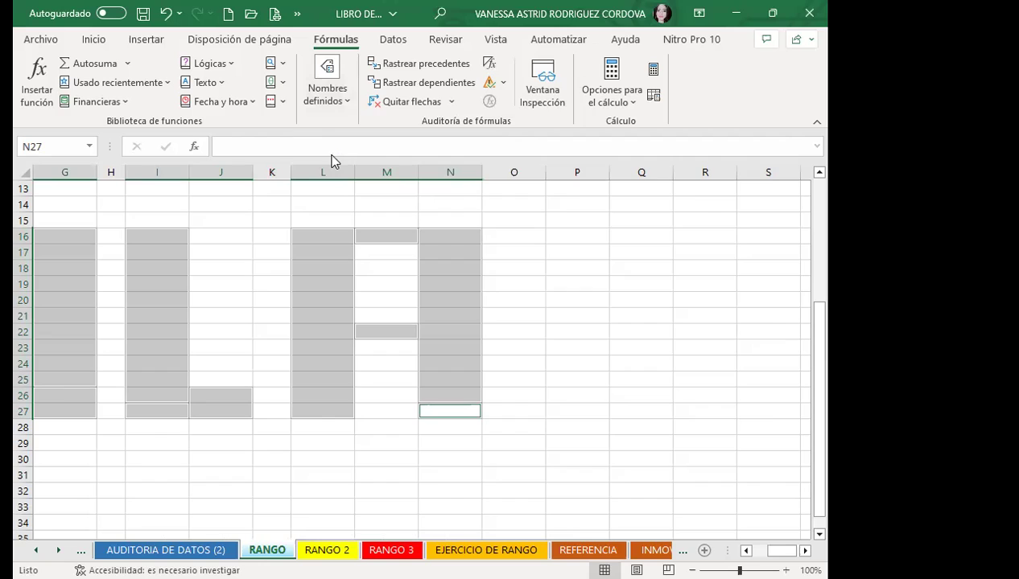
click(367, 94)
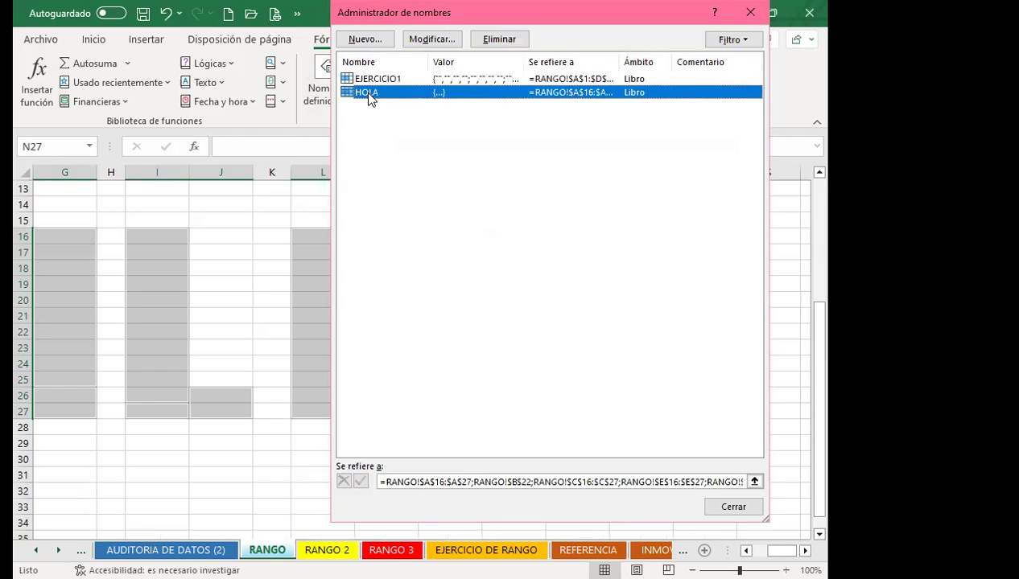
key(Return)
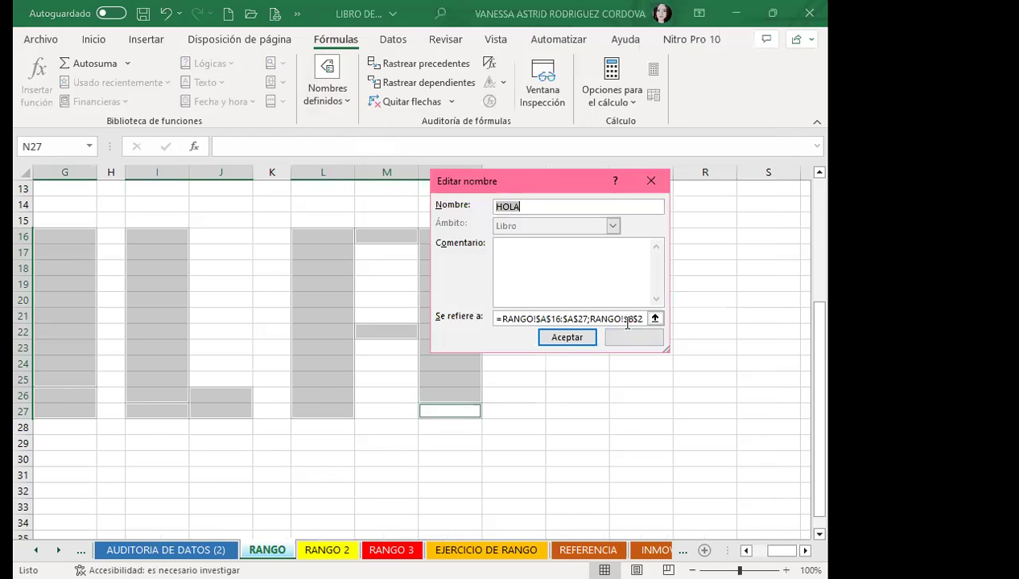
click(654, 318)
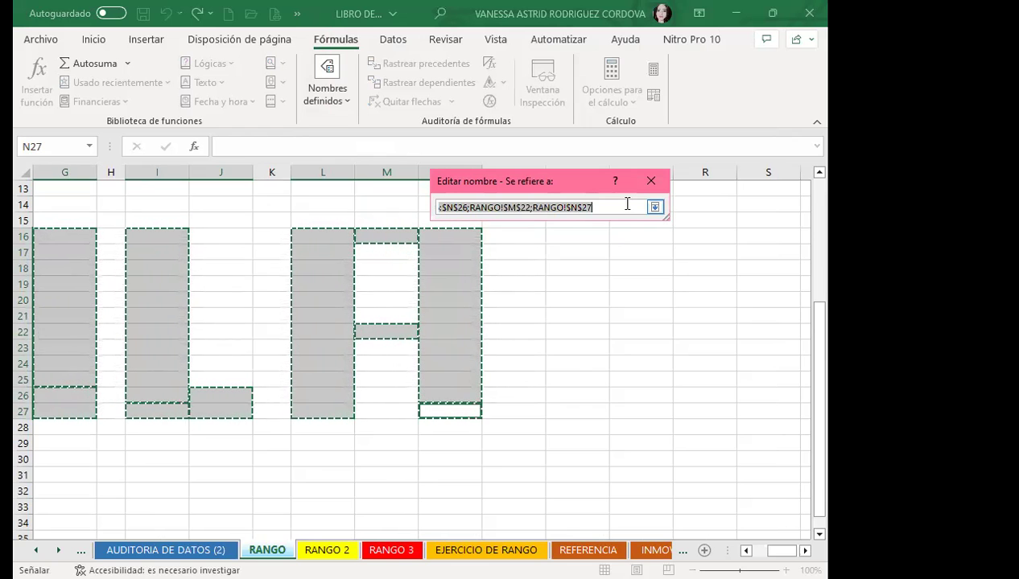
click(603, 208)
text(+)
key(Left)
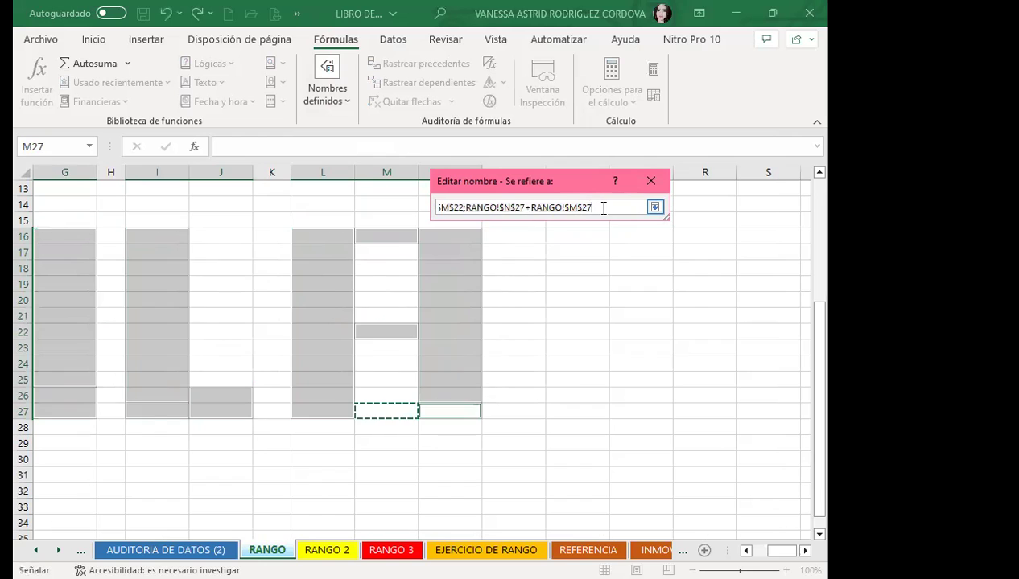
key(Left)
key(Left)
key(Left)
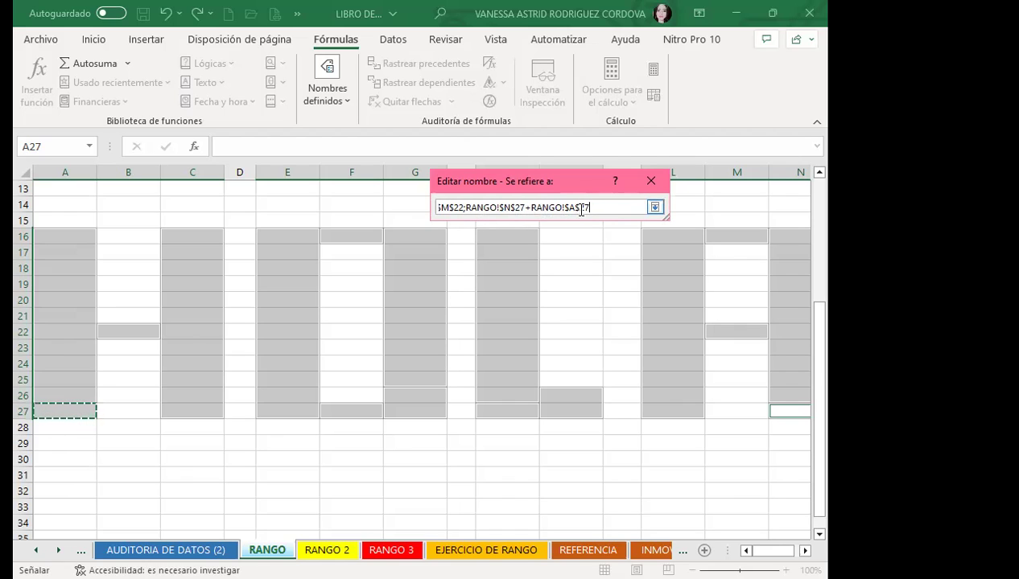
click(659, 184)
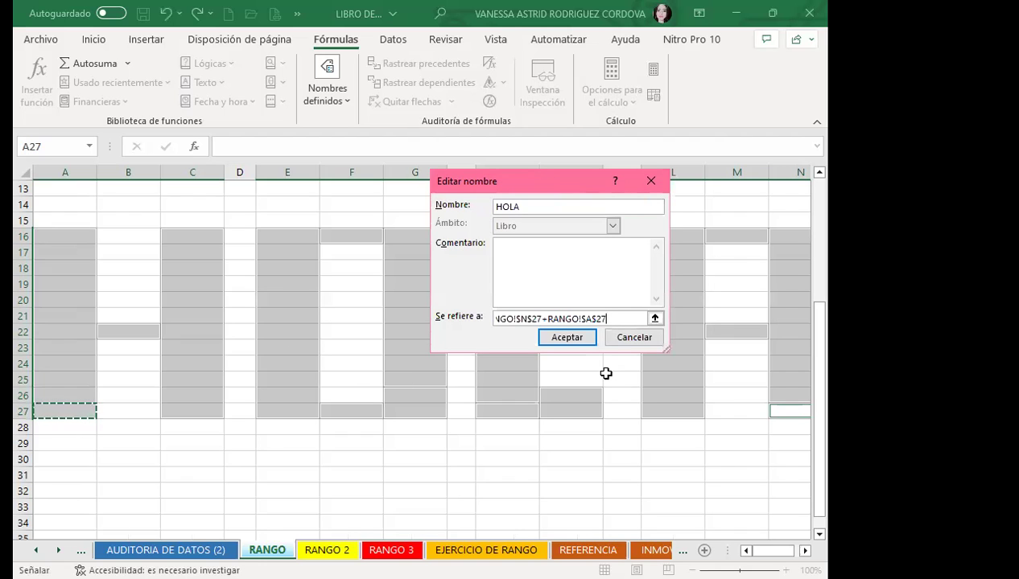
click(627, 335)
key(Escape)
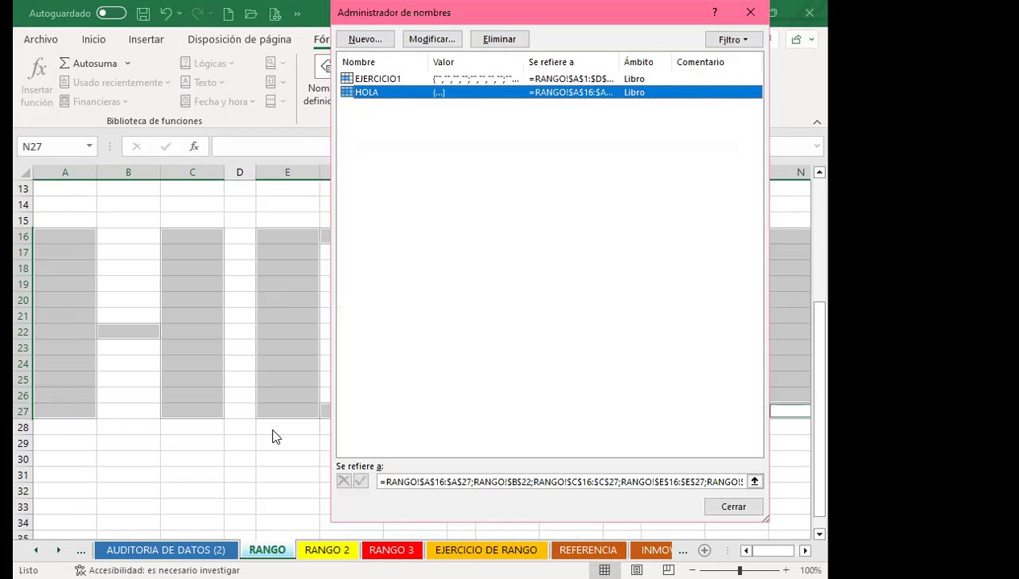
click(750, 12)
click(346, 302)
scroll(241, 333, up, 4)
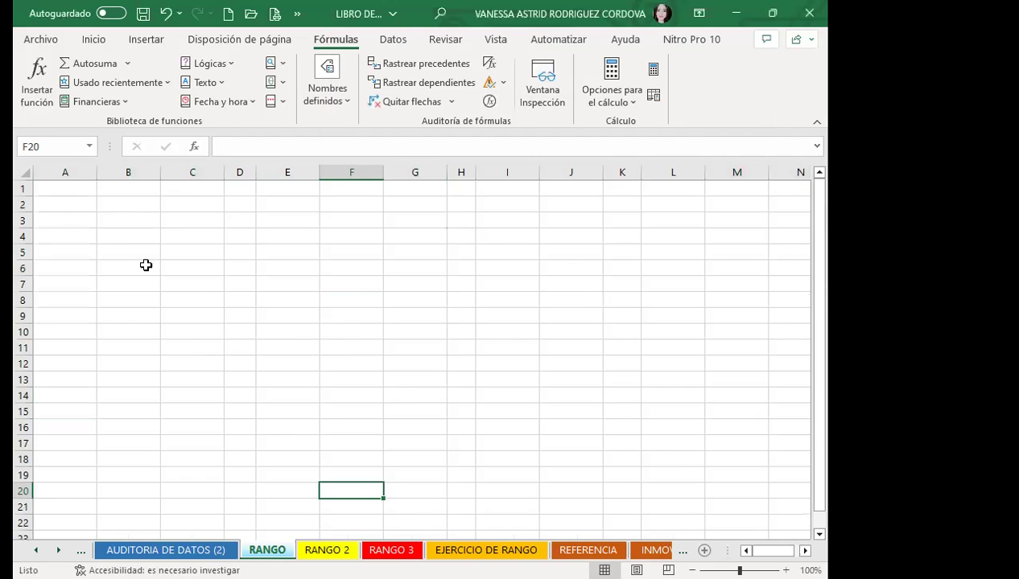
- Jump to the HOLA range and then the EJERCICIO1 range from the Name Box list
click(90, 146)
click(40, 185)
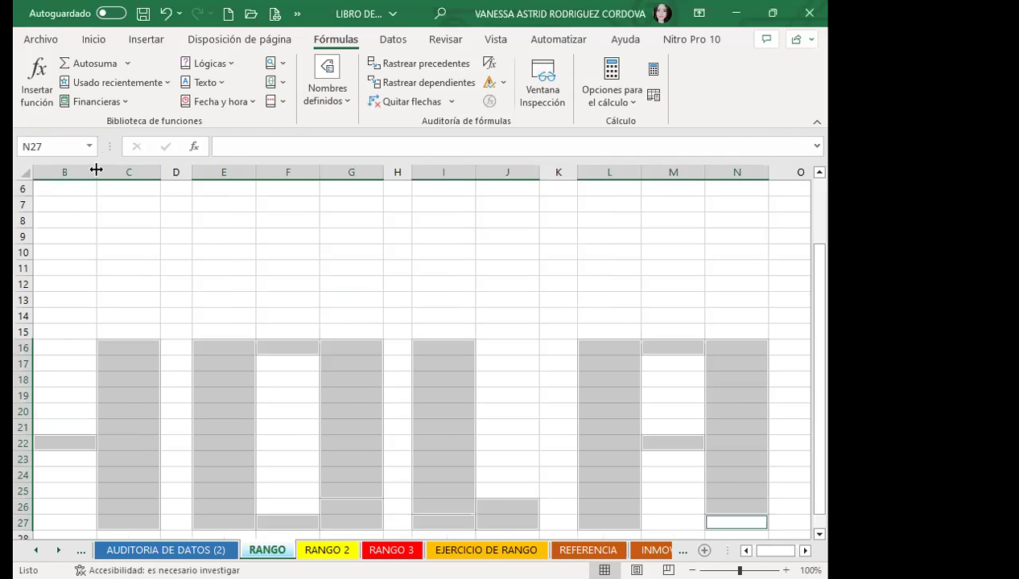
click(89, 147)
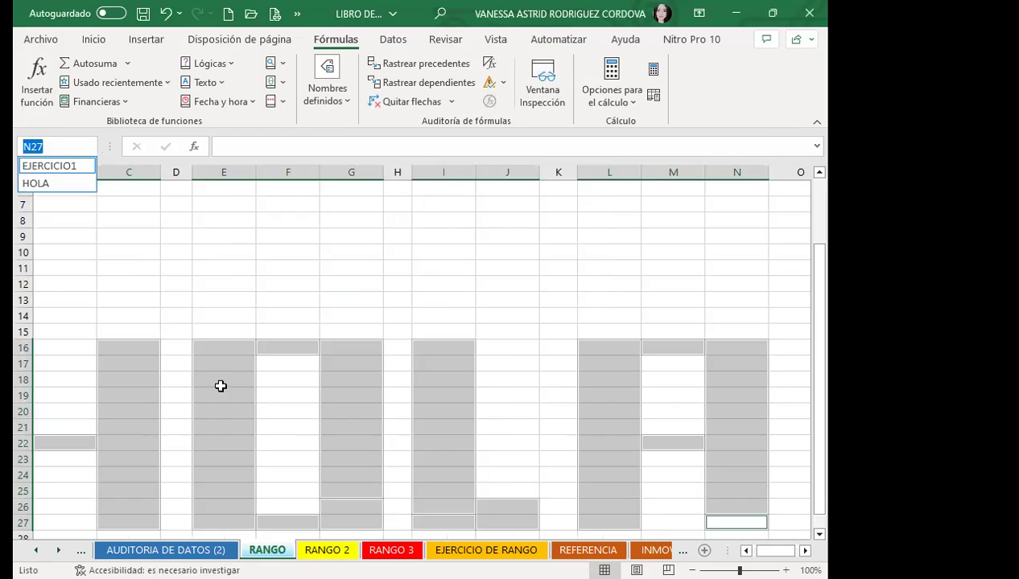
click(49, 166)
click(176, 379)
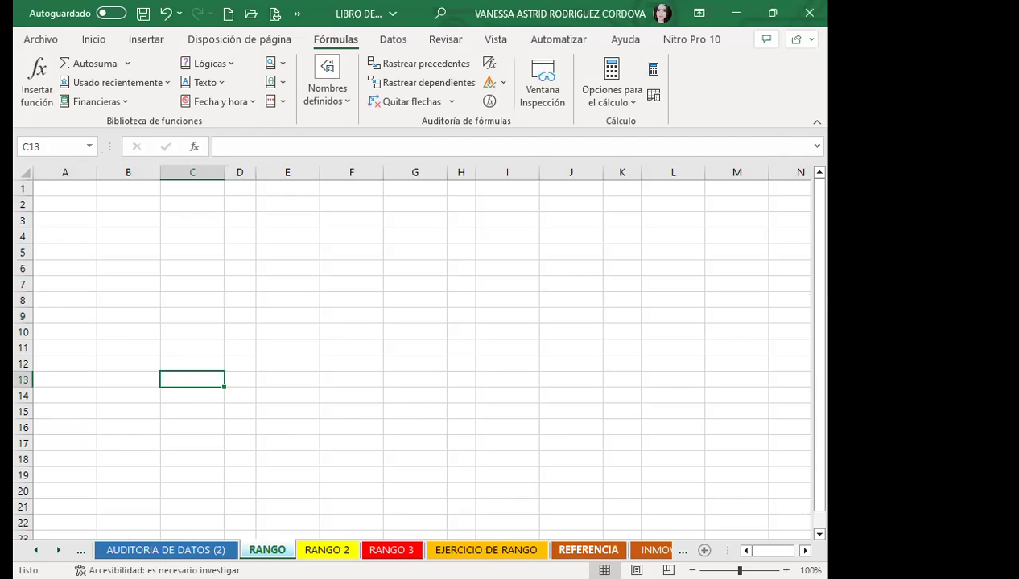
- From the INMOVILIZAR PÁNELES sheet, jump back to HOLA on RANGO, then select EJERCICIO1
click(655, 549)
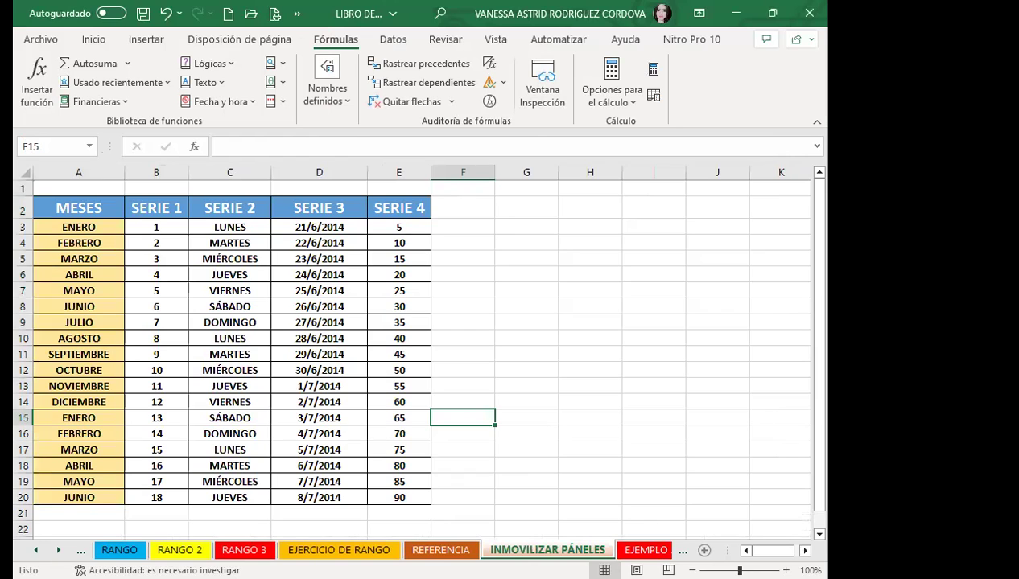
click(89, 147)
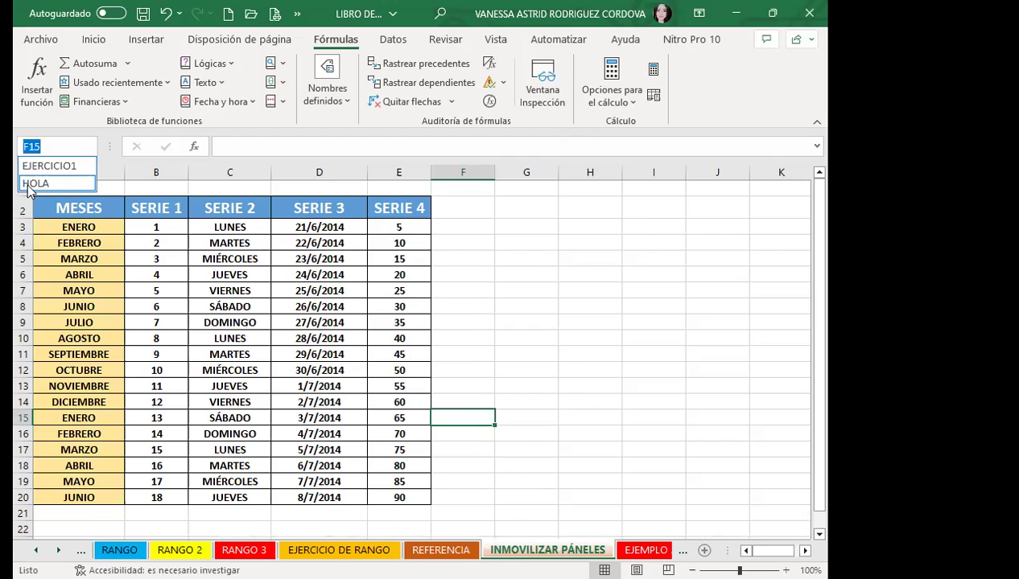
click(36, 184)
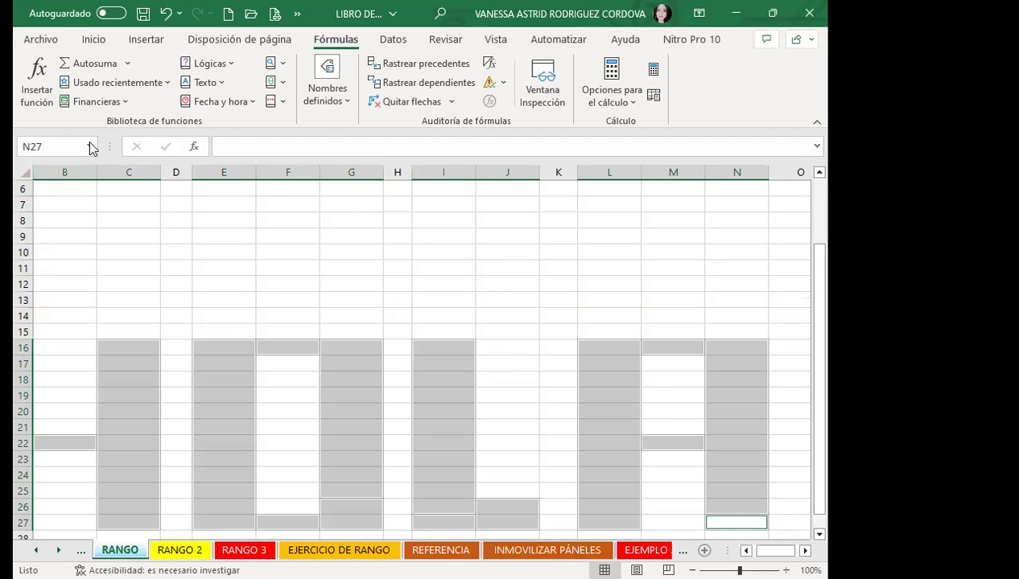
click(90, 146)
click(89, 147)
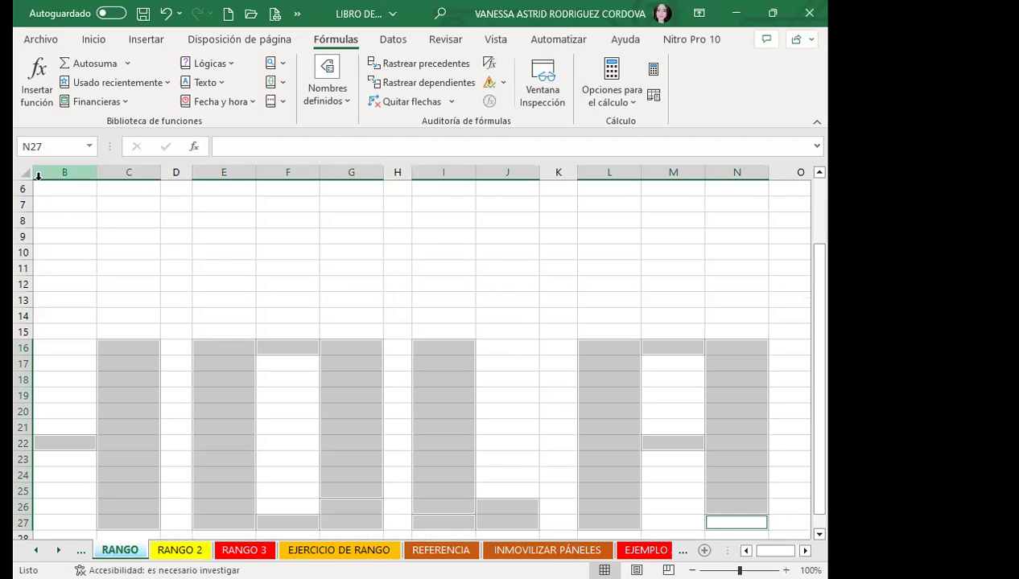
click(89, 145)
click(69, 168)
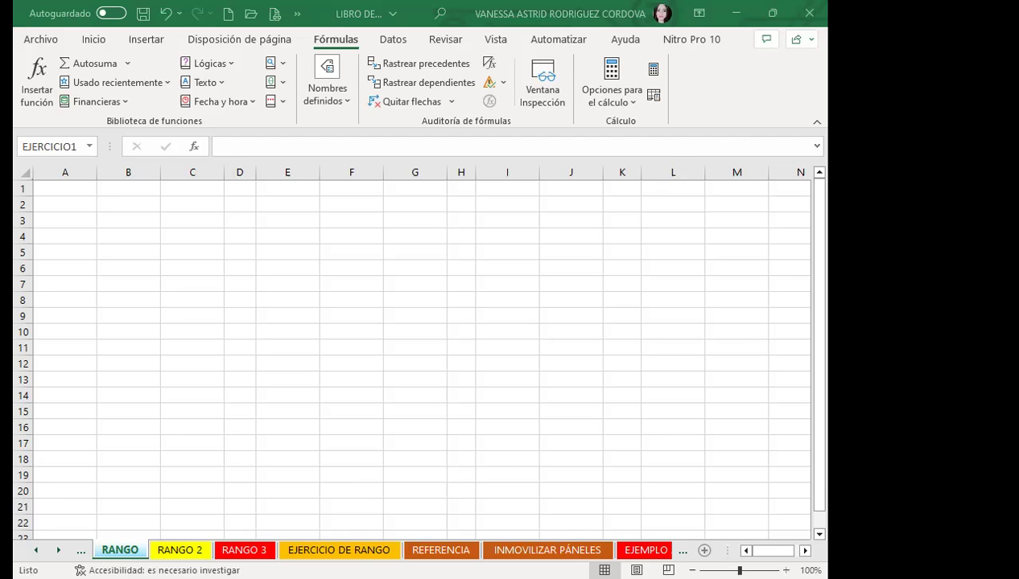
- Go to the EJERCICIO DE RANGO sheet, then move one sheet left to RANGO 2
click(339, 550)
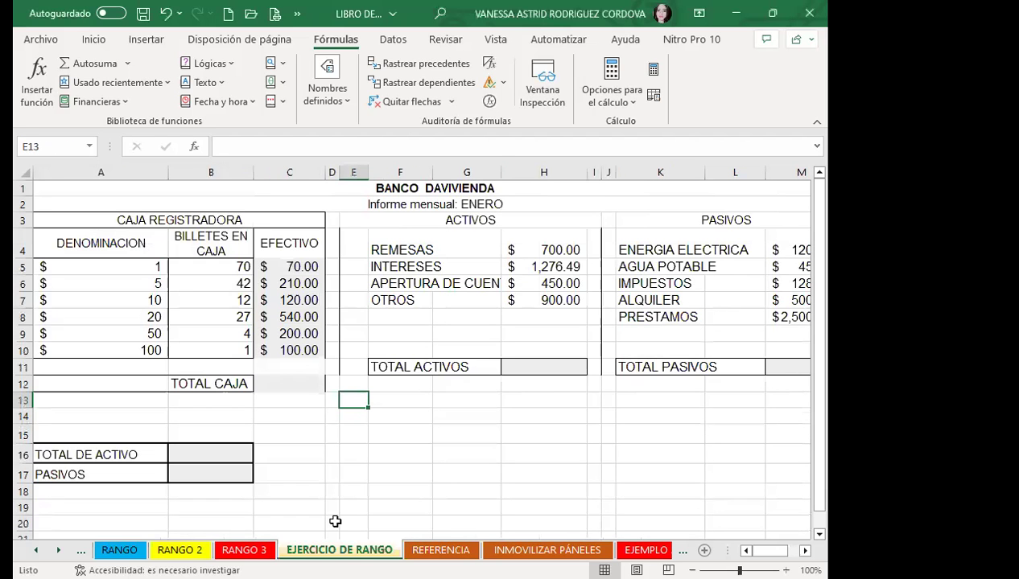
key(ctrl+Page_Up)
key(ctrl+Page_Up)
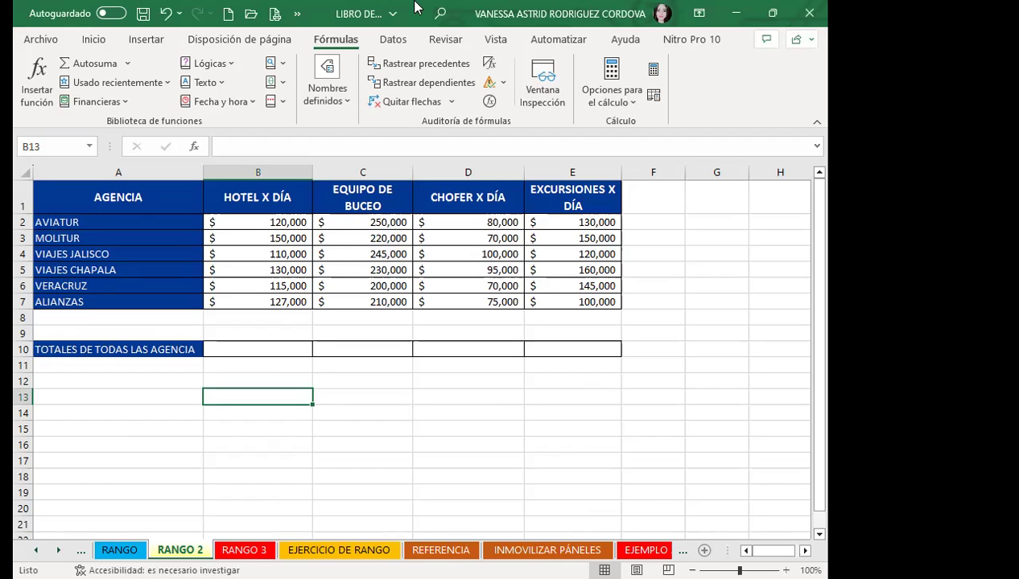
- Inspect the hotel-per-day cells B1, B3 and B2, then open the Name Manager with Ctrl+F3
click(247, 200)
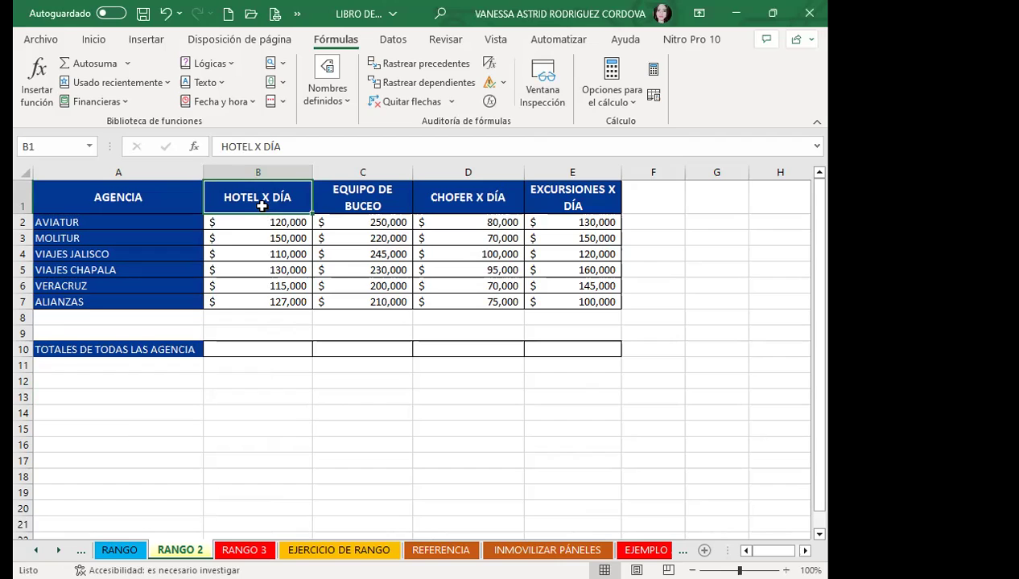
click(255, 241)
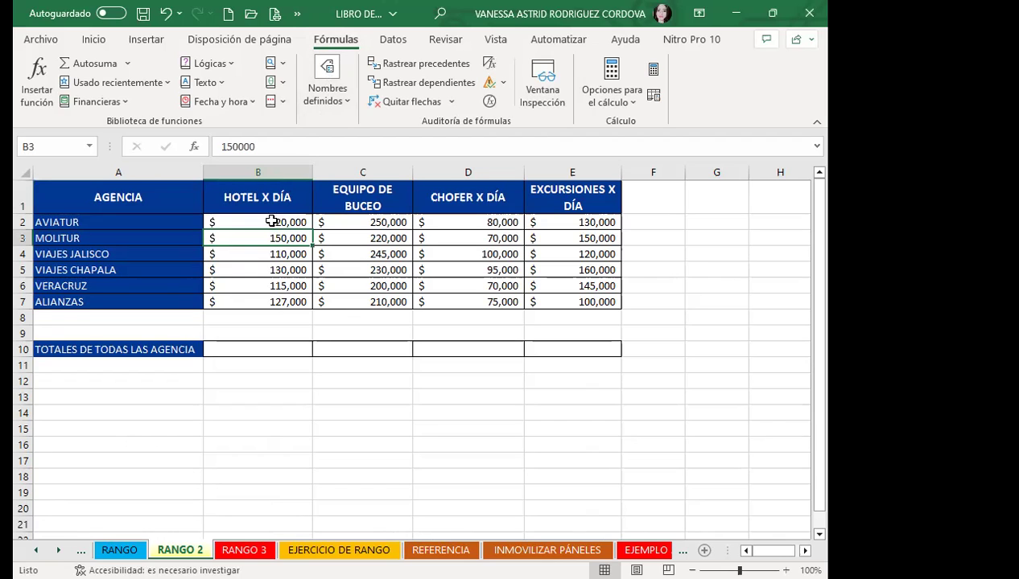
click(251, 222)
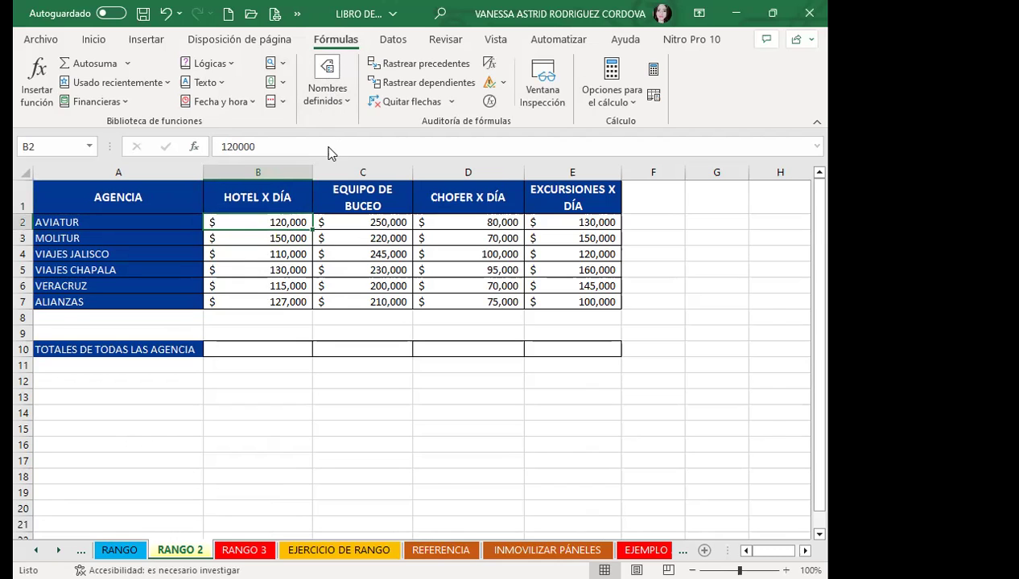
key(ctrl+F3)
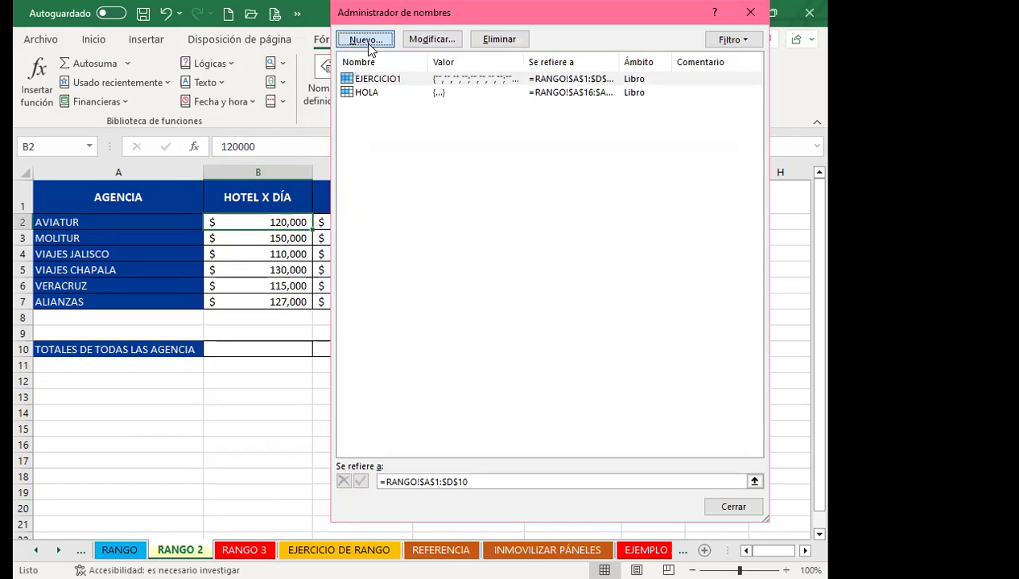
- Start a new name HOTEL pointing at the hotel costs B2:B7 on RANGO 2
key(Return)
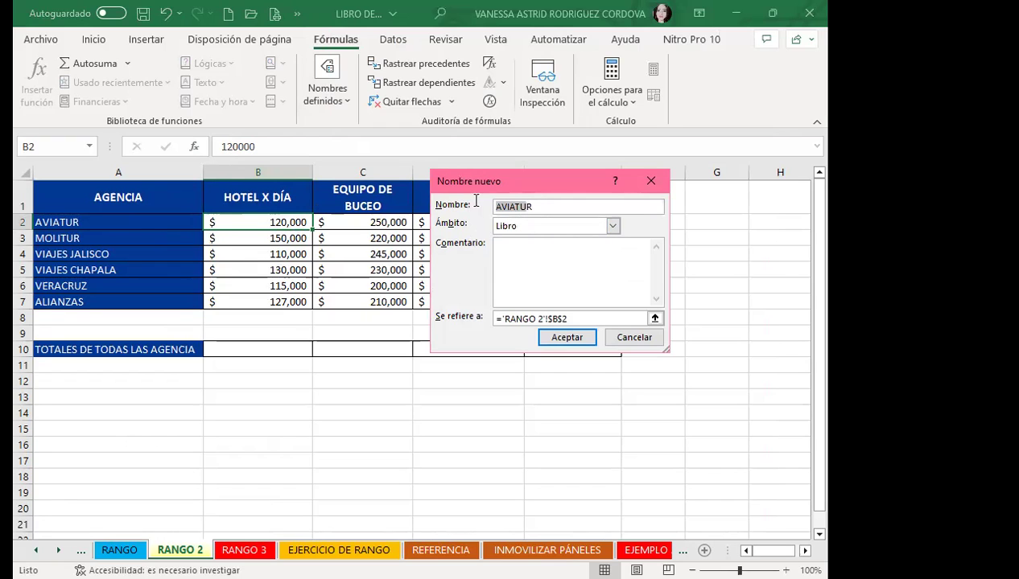
key(BackSpace)
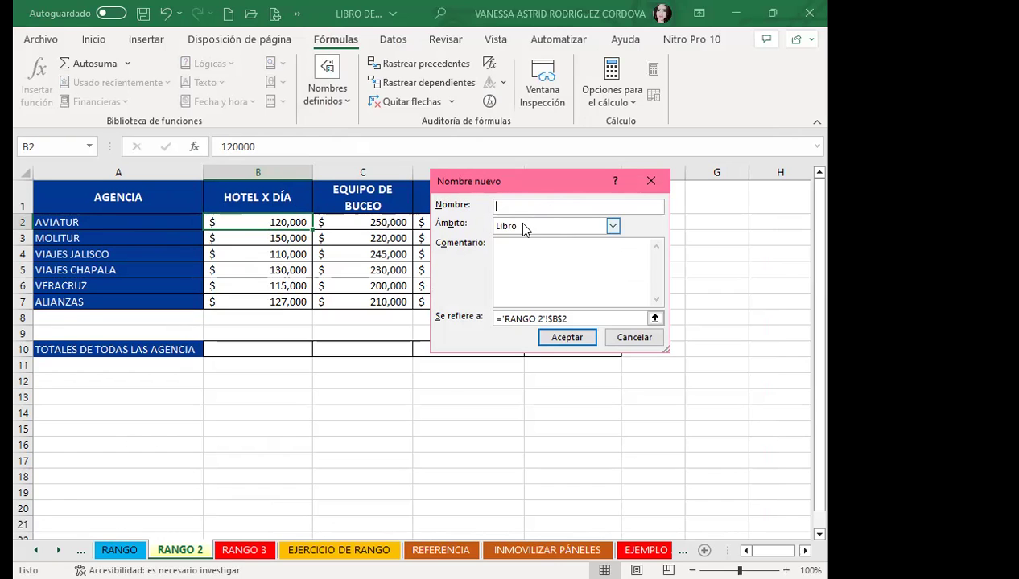
click(570, 317)
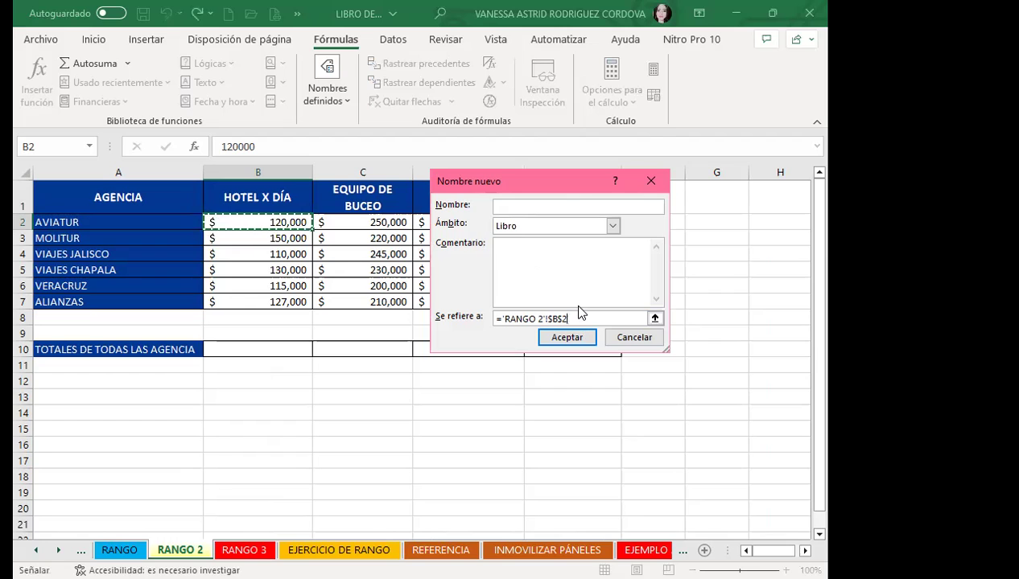
key(BackSpace)
key(BackSpace)
key(BackSpace)
key(BackSpace)
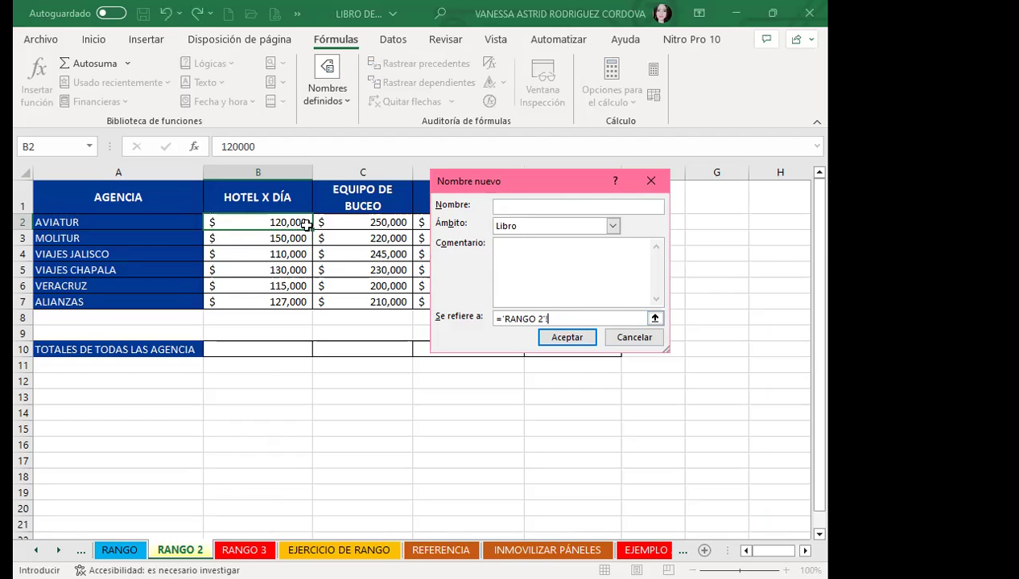
click(267, 223)
drag(255, 288, 253, 302)
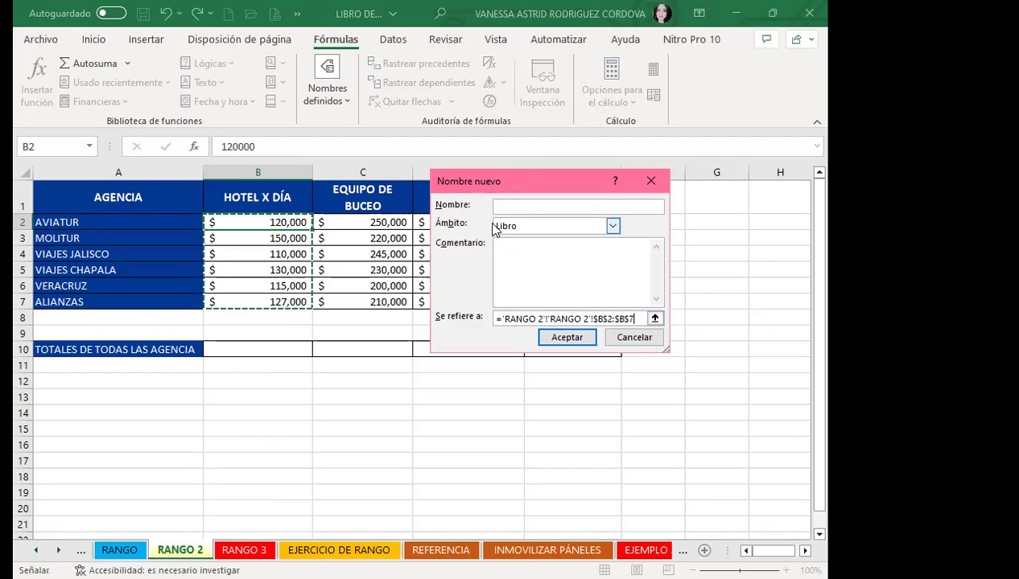
click(512, 205)
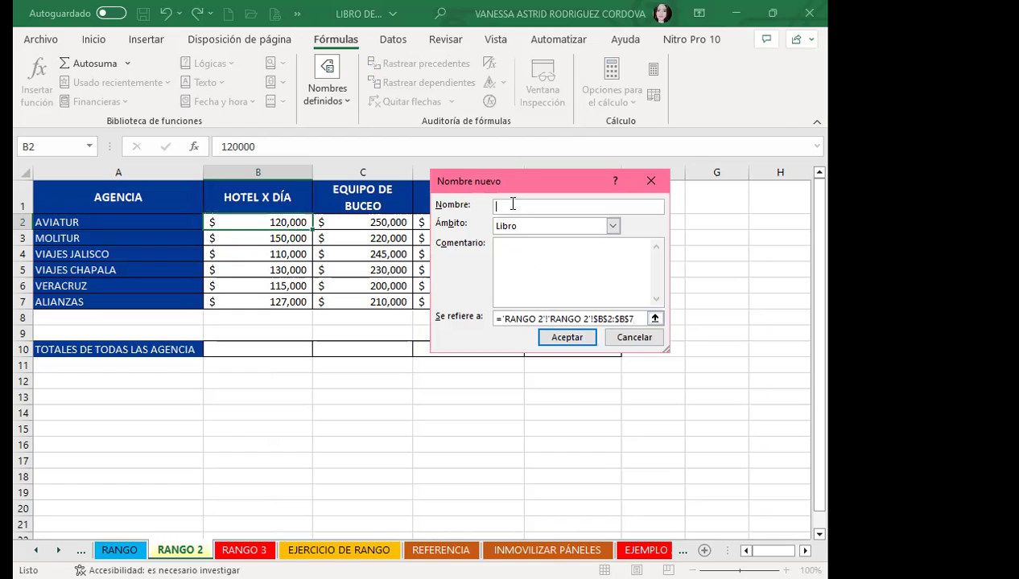
text(HOTERL)
key(BackSpace)
key(BackSpace)
text(L)
click(565, 339)
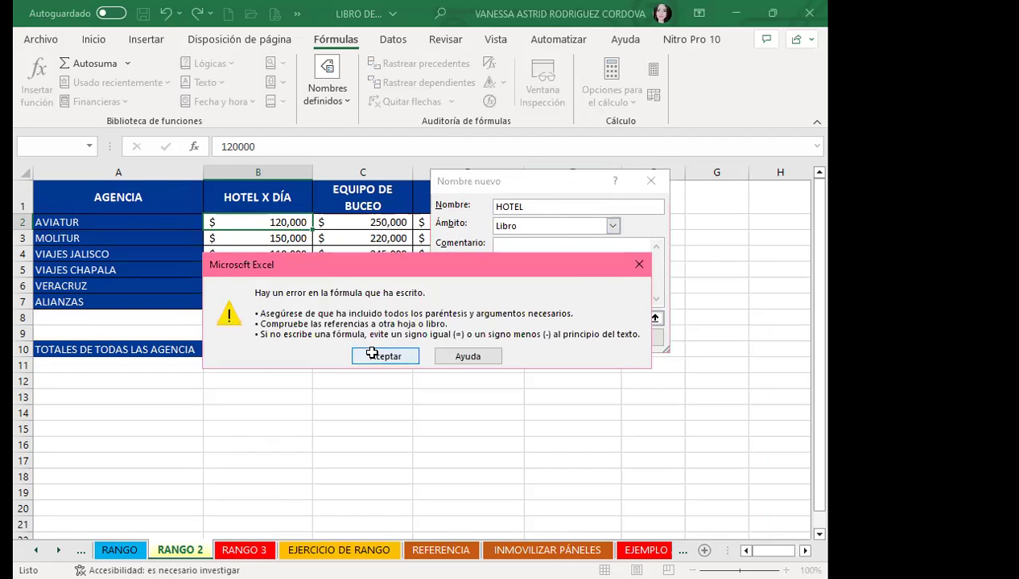
- Replace the faulty duplicated reference with ='RANGO 2'!$B$2:$B$7 and create the HOTEL name
click(371, 355)
click(624, 319)
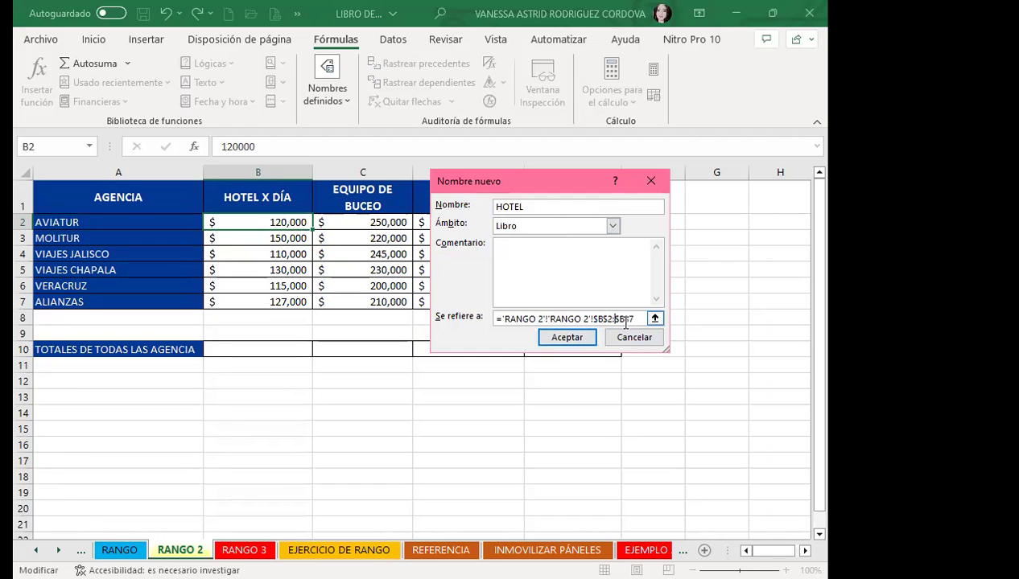
drag(632, 319, 495, 319)
key(BackSpace)
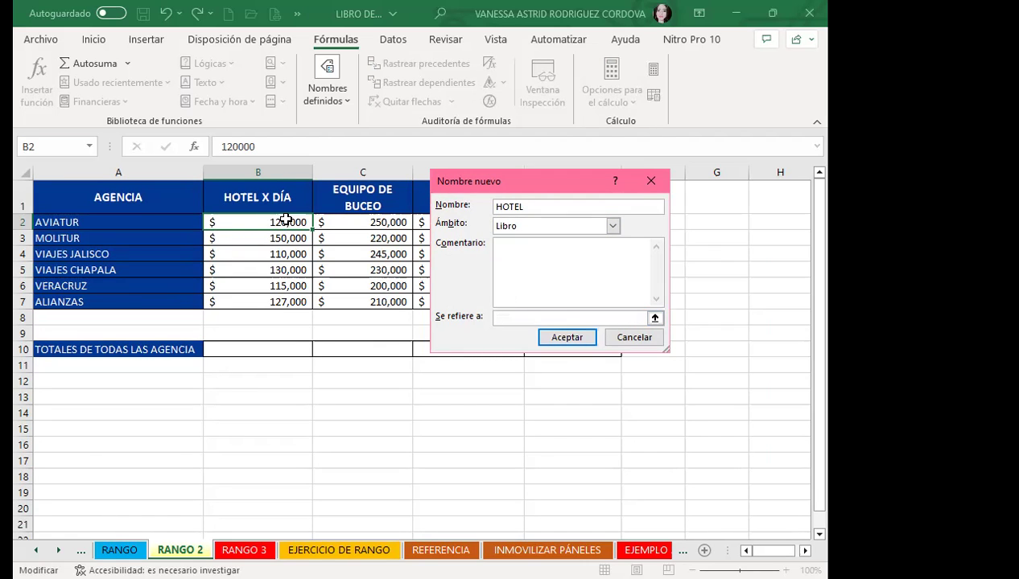
click(282, 219)
shift+click(275, 302)
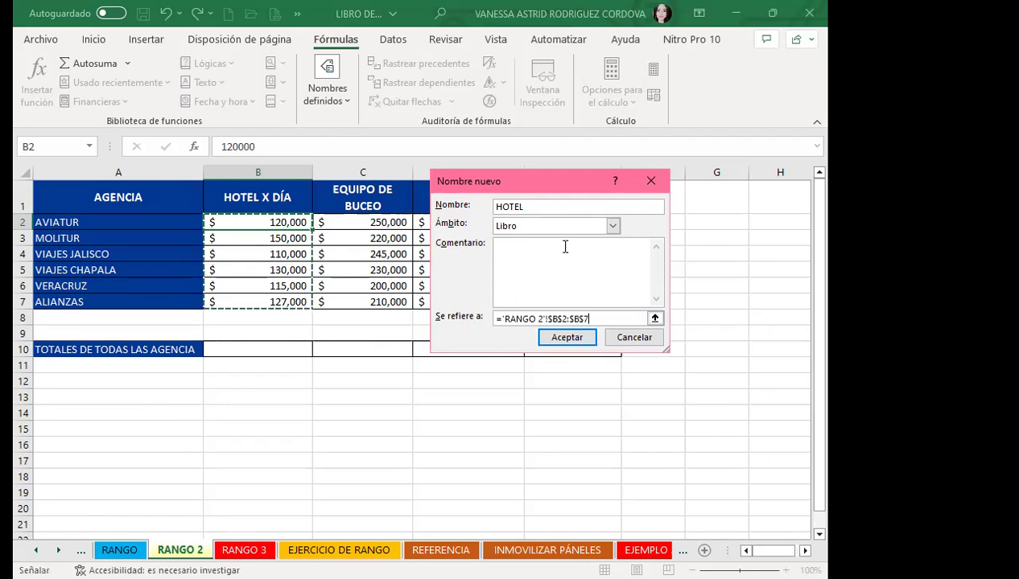
click(563, 339)
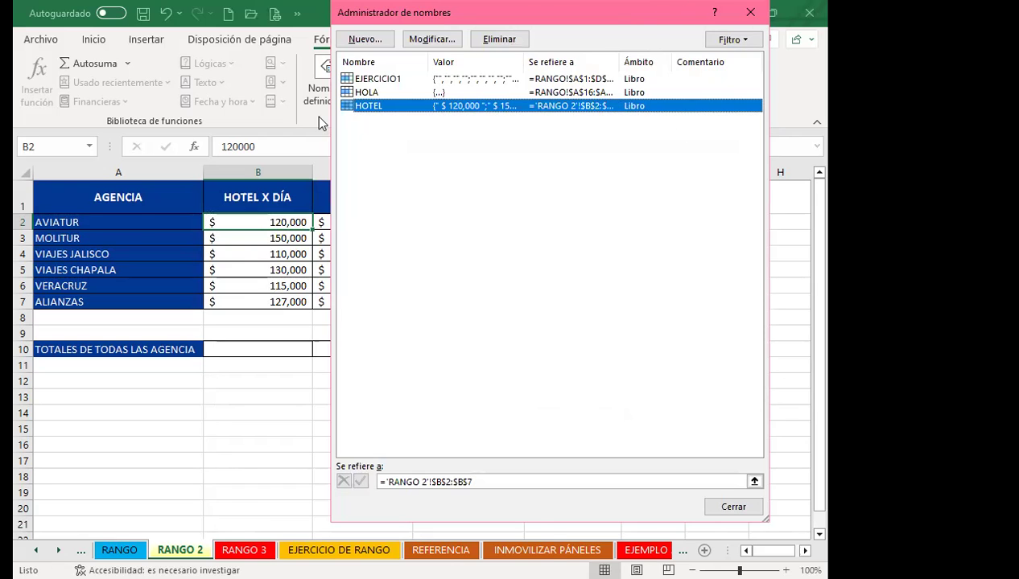
drag(644, 23, 429, 62)
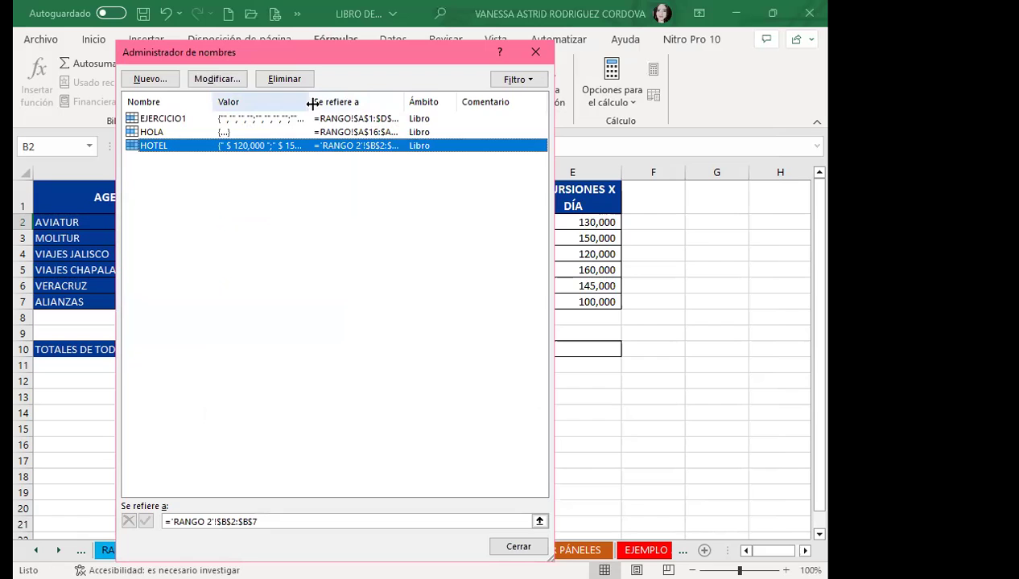
drag(312, 102, 474, 119)
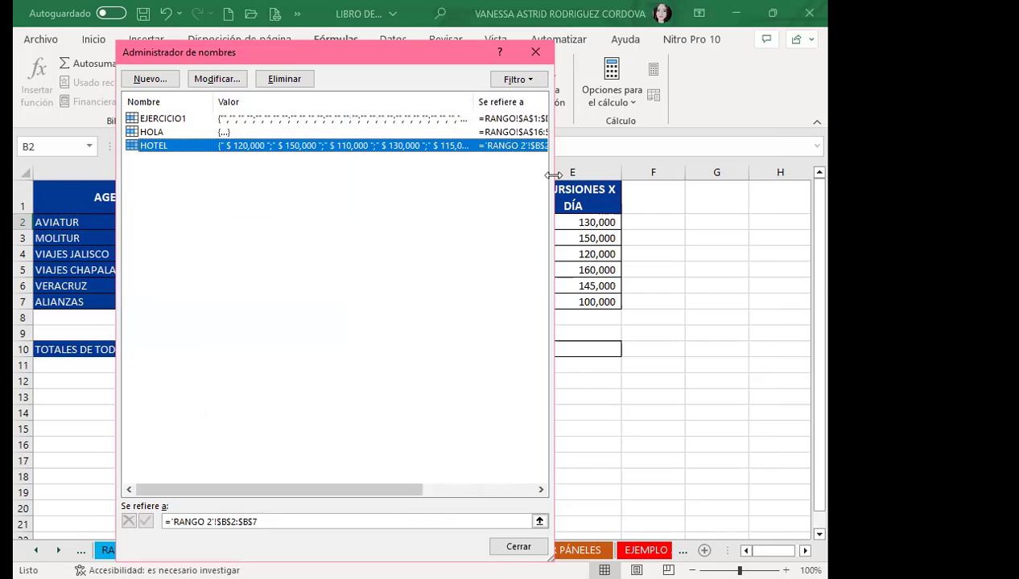
drag(554, 173, 789, 173)
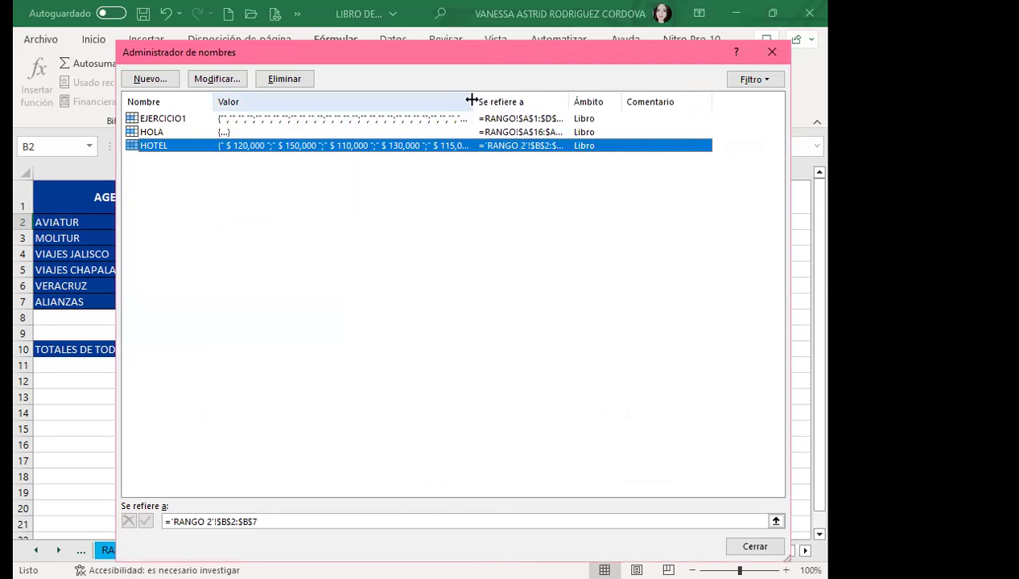
drag(473, 100, 656, 104)
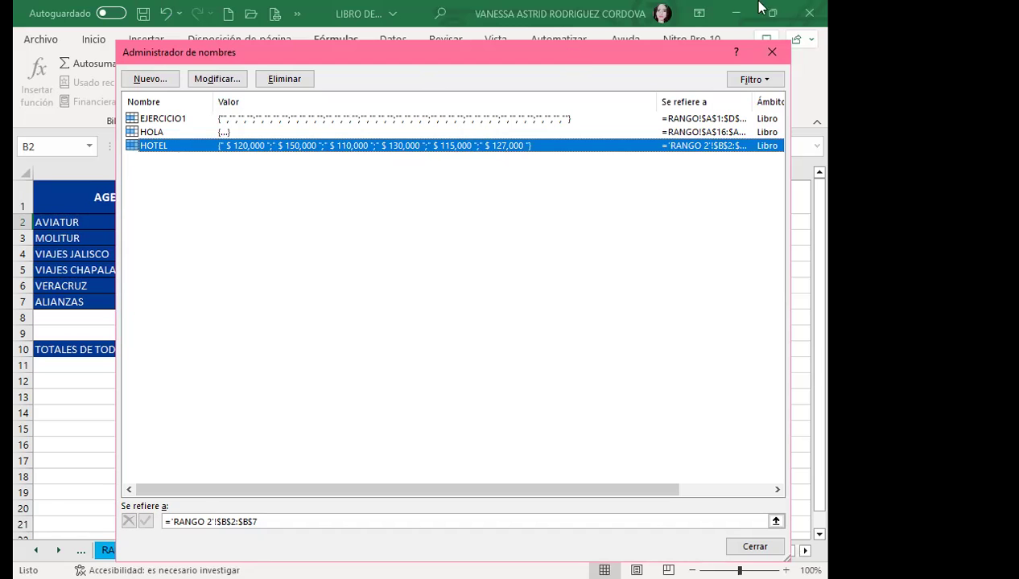
click(773, 53)
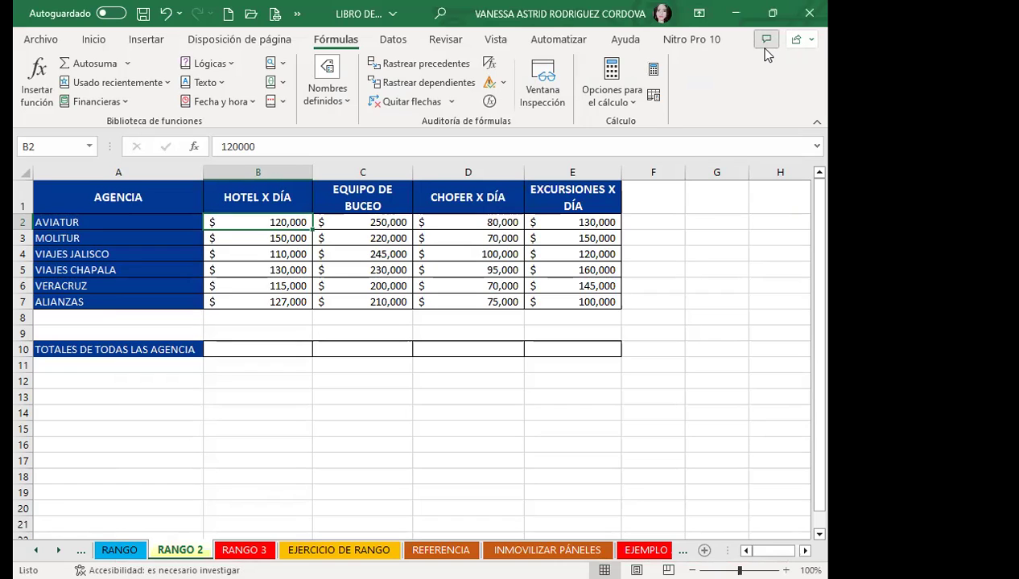
- AutoSum the hotel and diving equipment columns into B10 (752,000) and C10 (1,355,000)
click(259, 349)
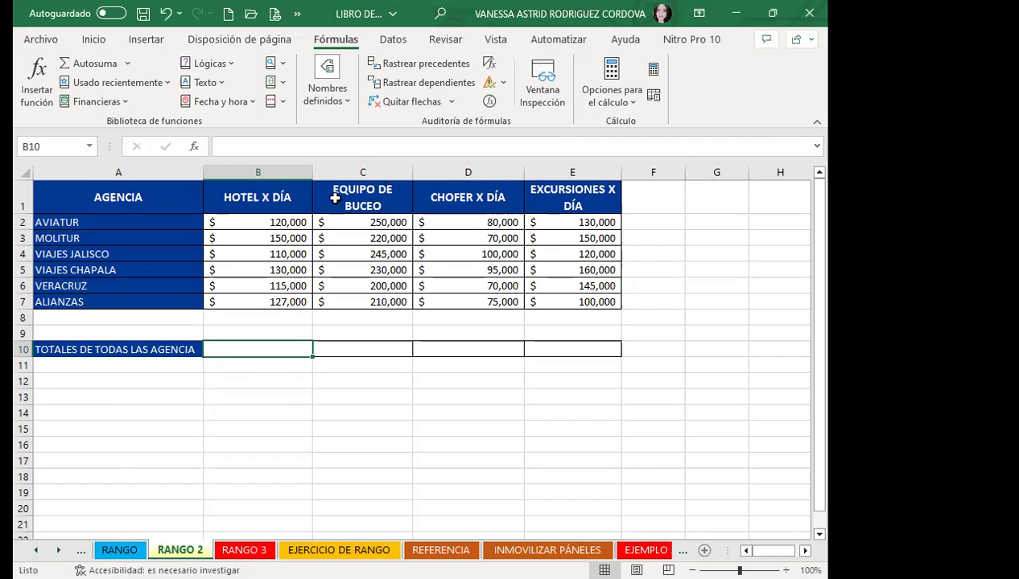
click(94, 39)
click(644, 89)
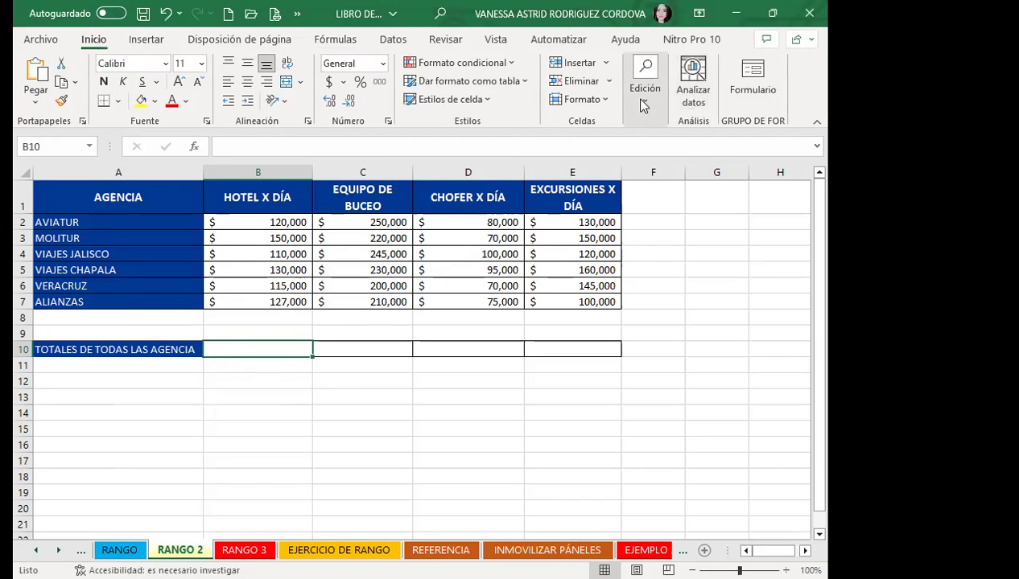
click(663, 142)
key(Return)
click(352, 350)
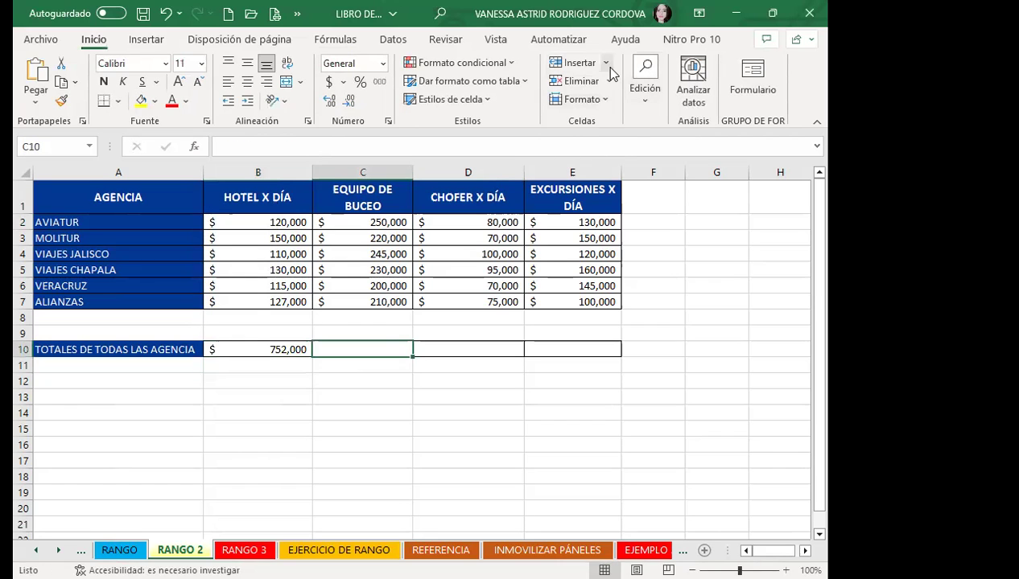
click(634, 107)
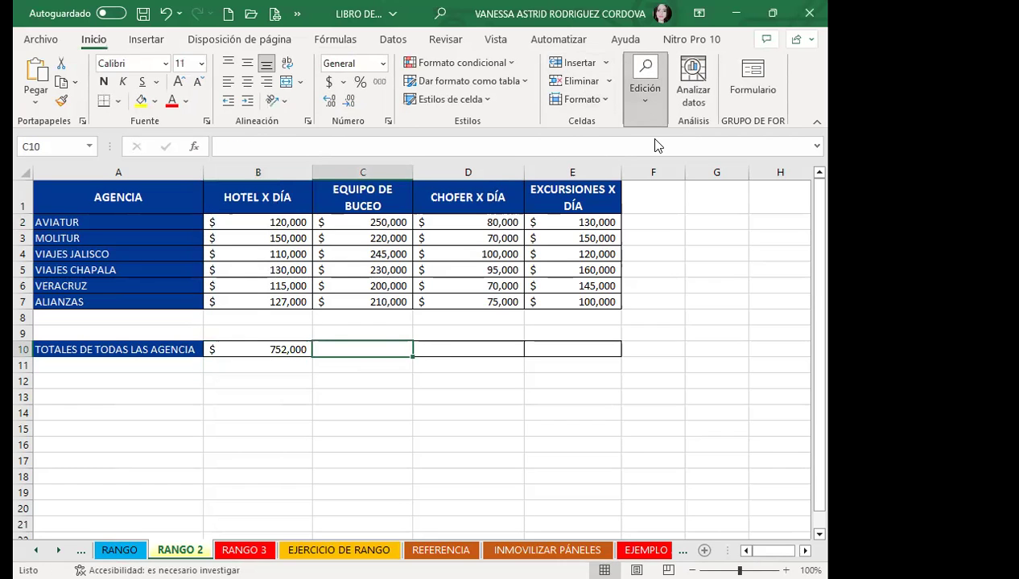
click(457, 346)
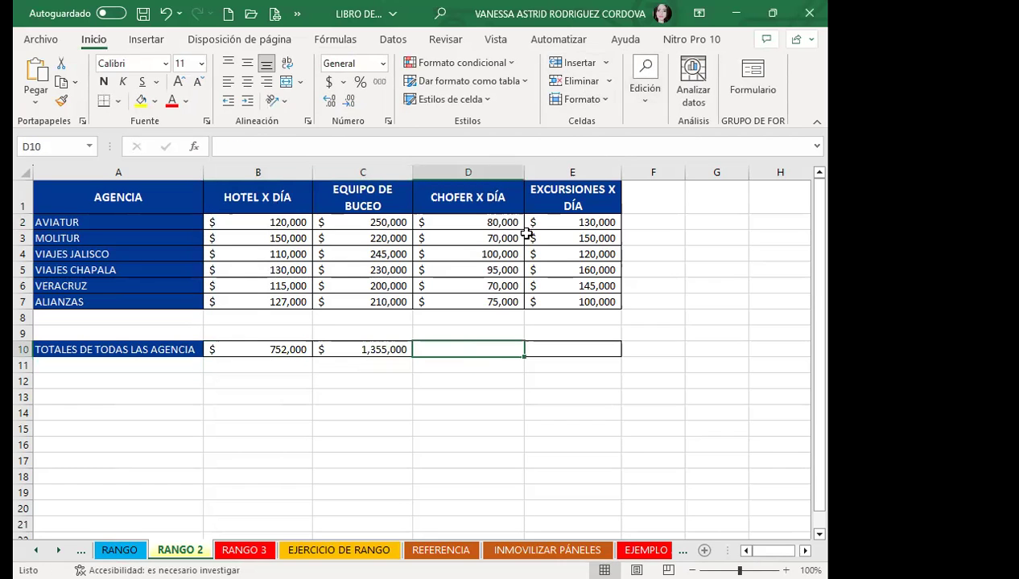
- Sum the driver column into D10 (490,000) and excursions into E10 (805,000)
click(643, 113)
key(Return)
click(491, 226)
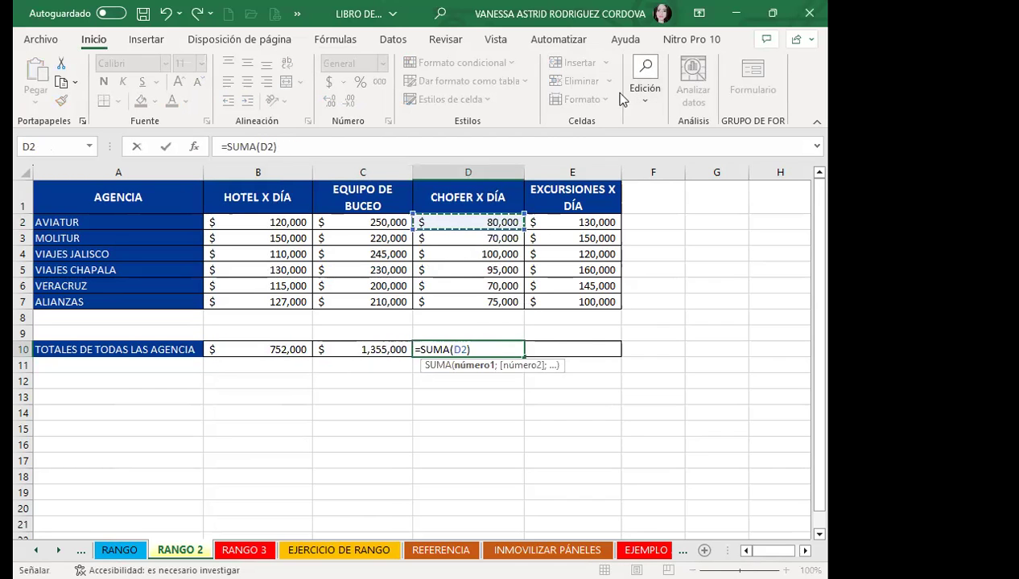
key(ctrl+shift+Down)
key(Tab)
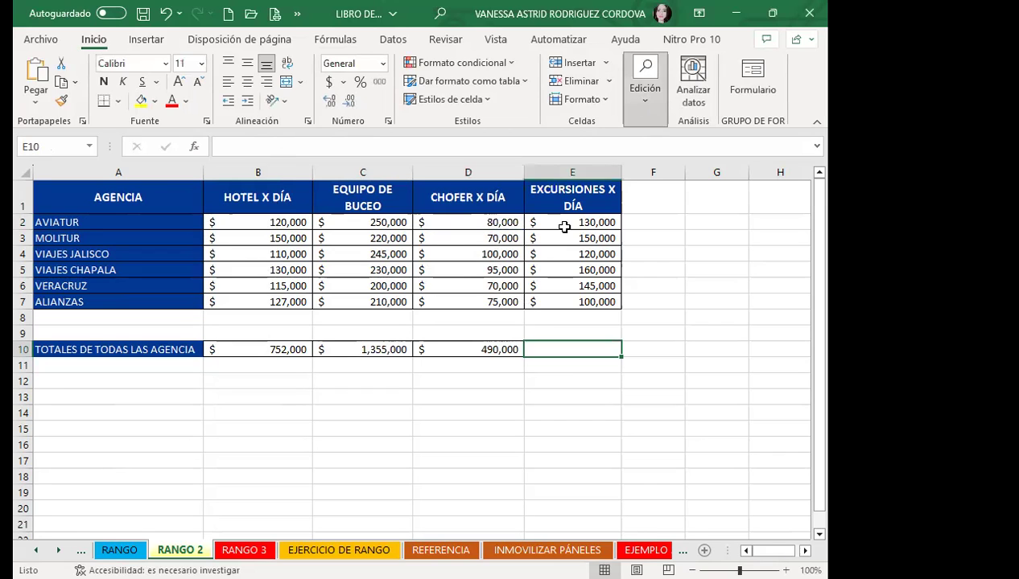
key(alt+equal)
key(Return)
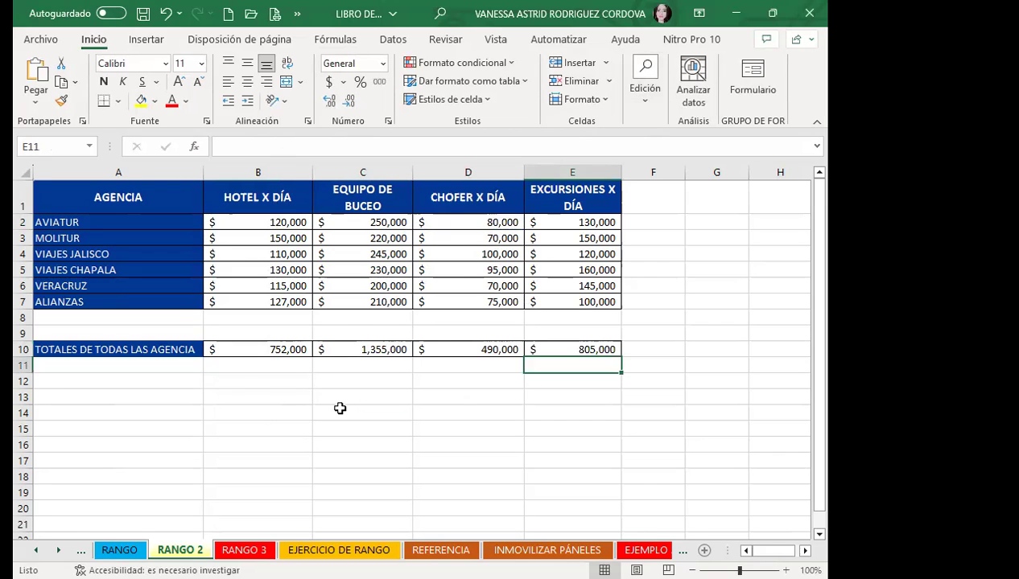
click(339, 409)
click(272, 349)
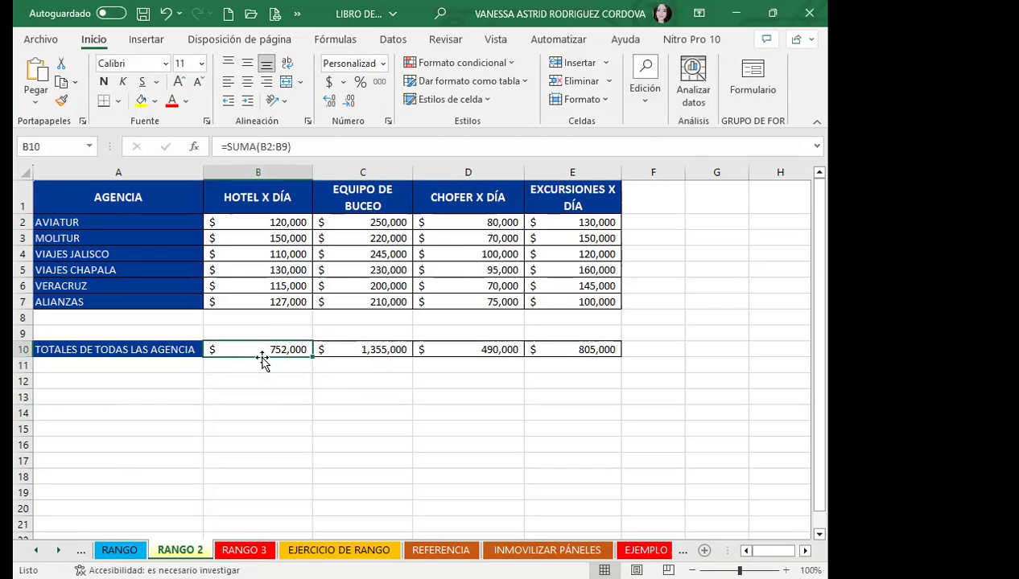
- Define the name TOTALES_DE_TODAS_LAS_AGENCIA for the hotel total at ='RANGO 2'!$B$10
click(334, 40)
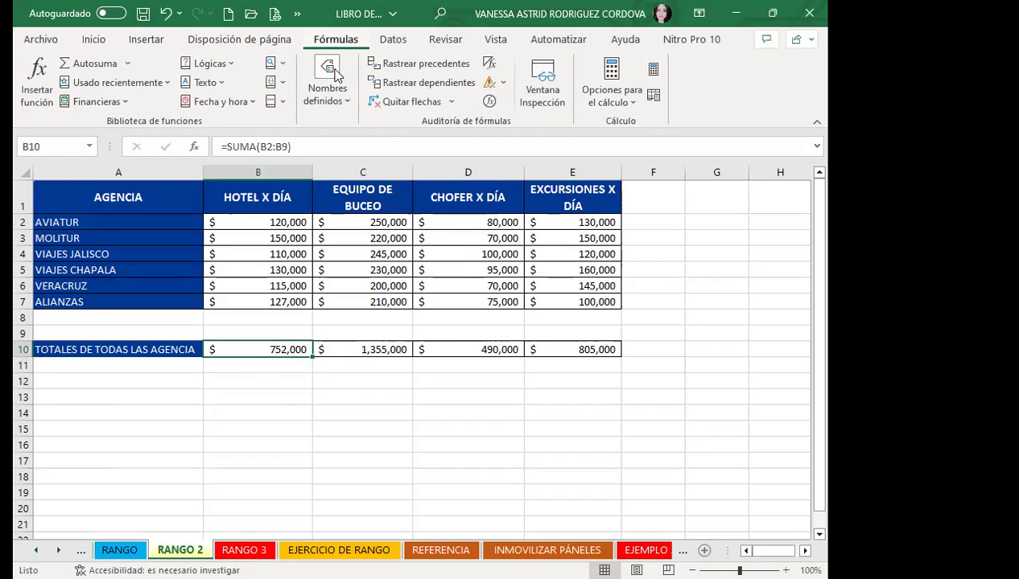
click(342, 103)
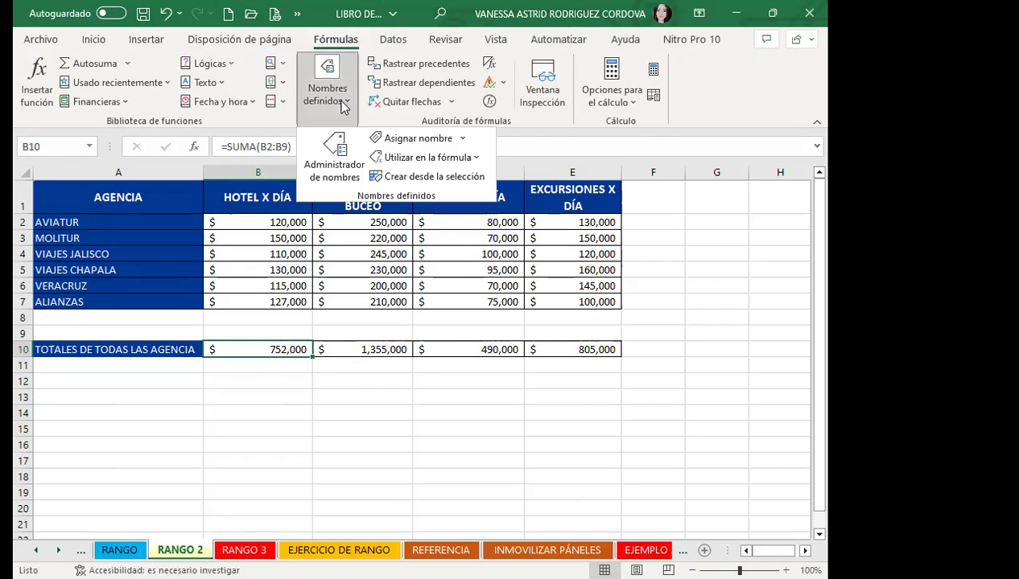
click(406, 138)
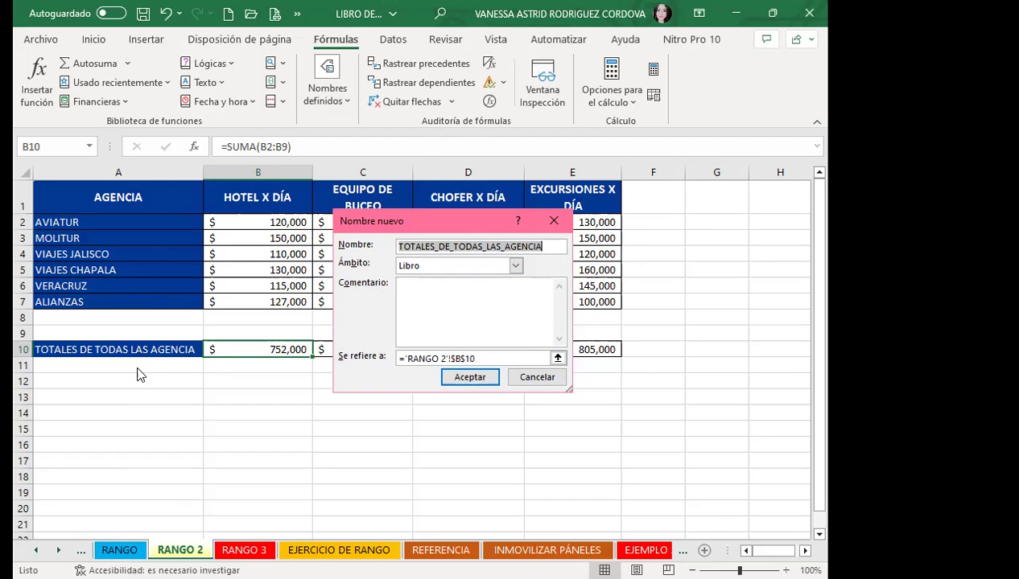
click(469, 377)
- Name the diving equipment total in C10 EQUIPO
click(385, 349)
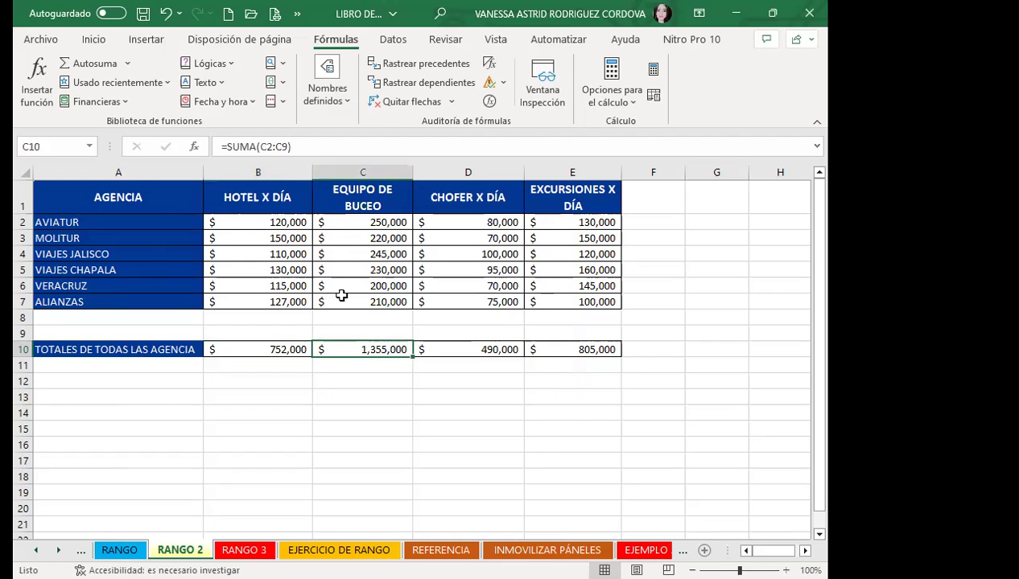
click(325, 101)
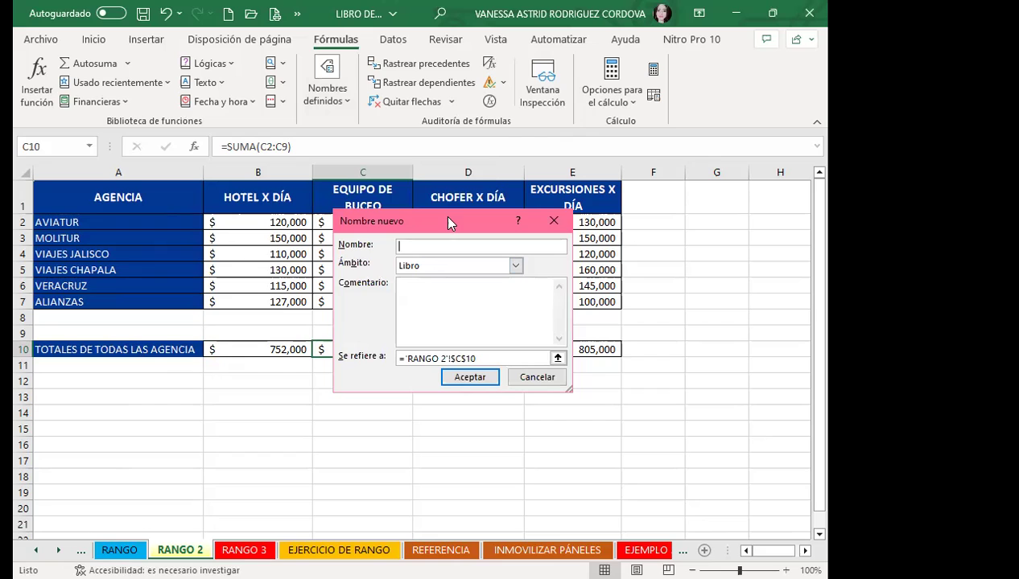
drag(447, 219, 527, 233)
text(EQUIPO)
click(551, 392)
click(492, 349)
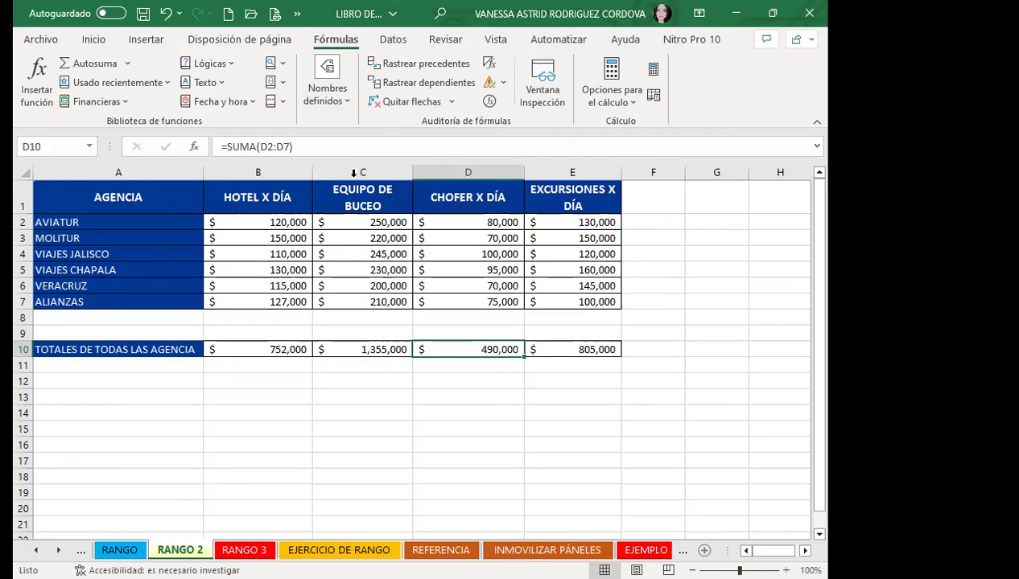
- Name the driver total in D10 CHOFER and the excursions total in E10 DIA
click(327, 88)
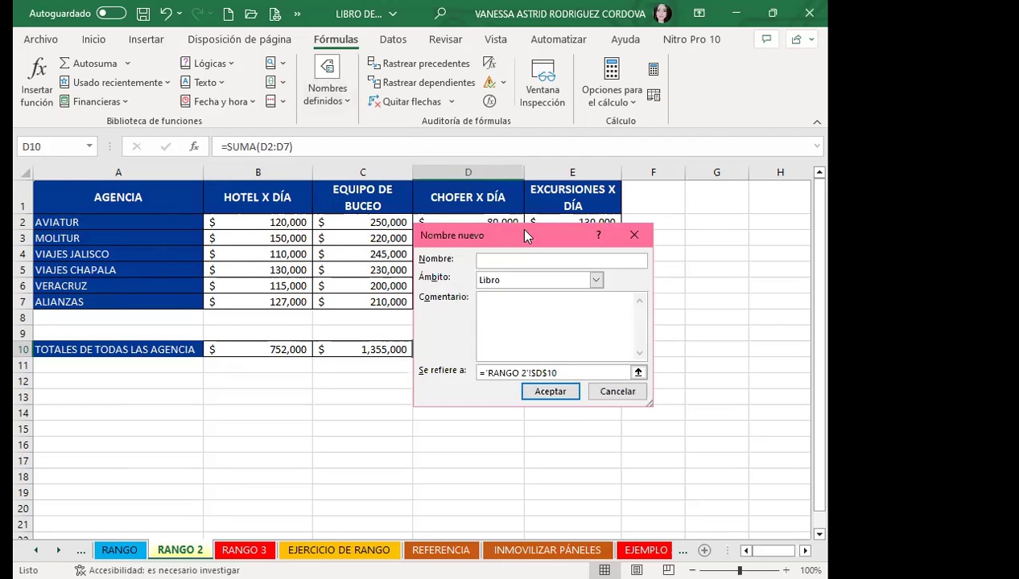
text(CHOFER)
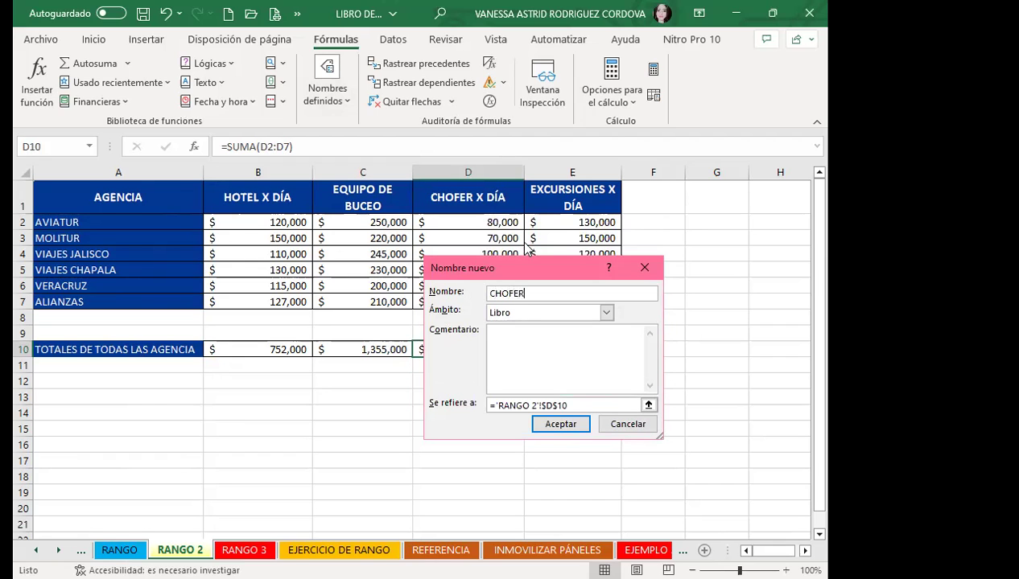
click(561, 424)
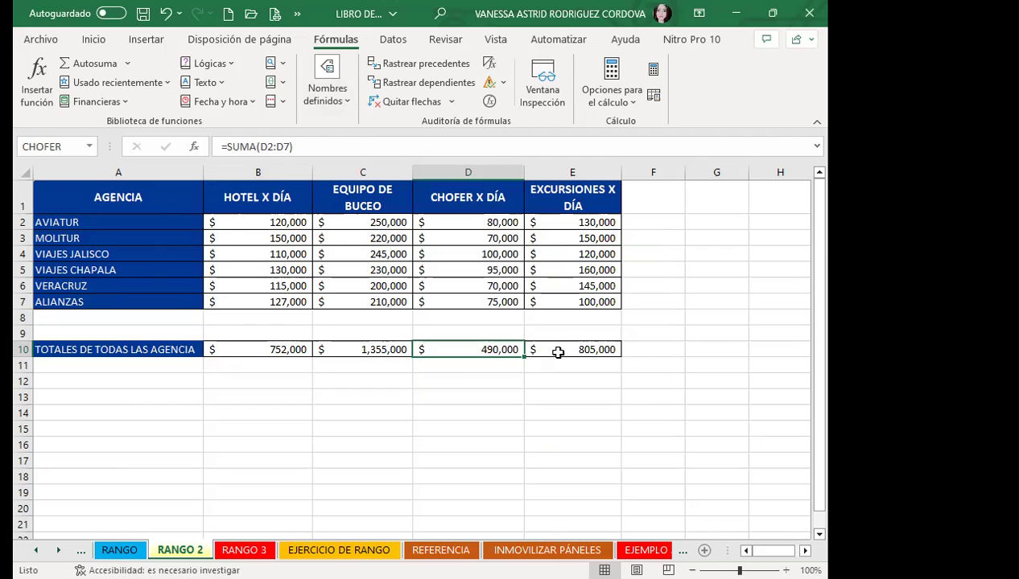
click(557, 351)
click(347, 107)
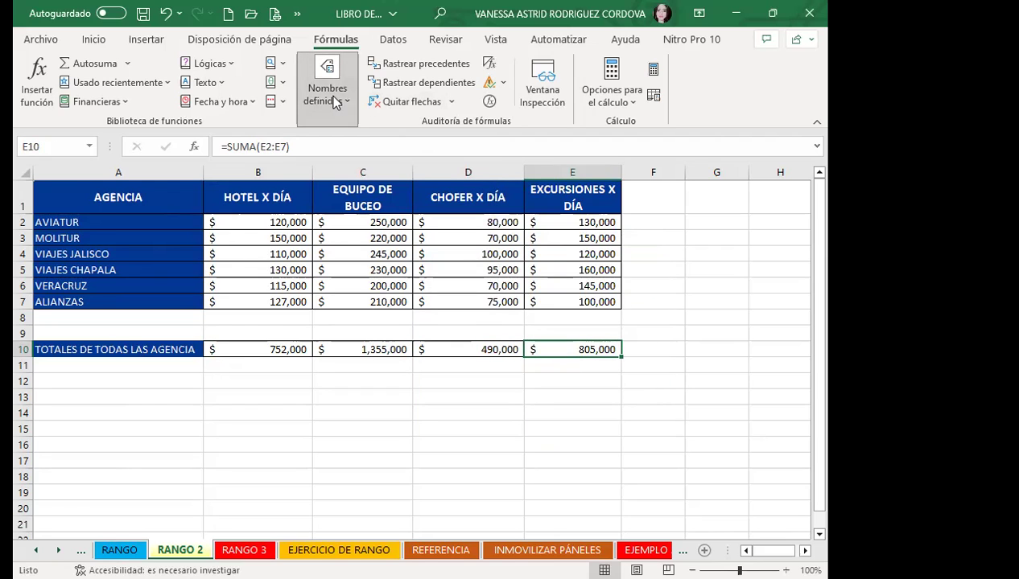
click(392, 146)
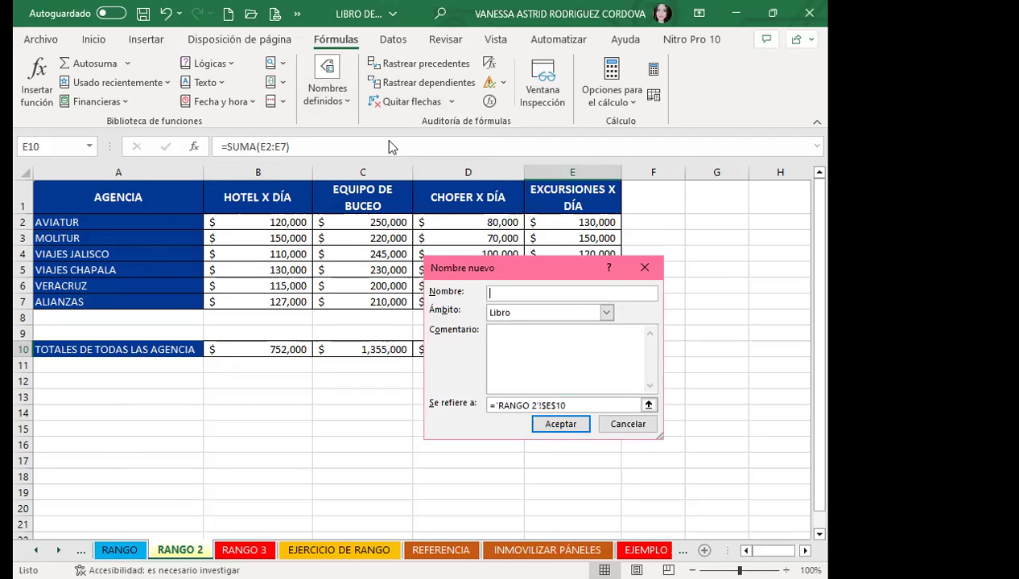
text(DIA)
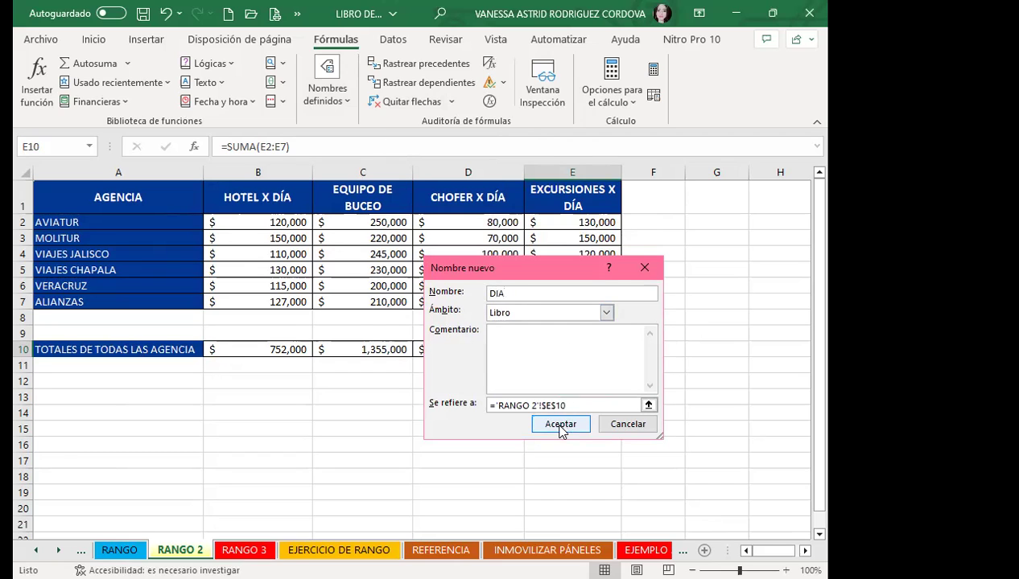
click(559, 424)
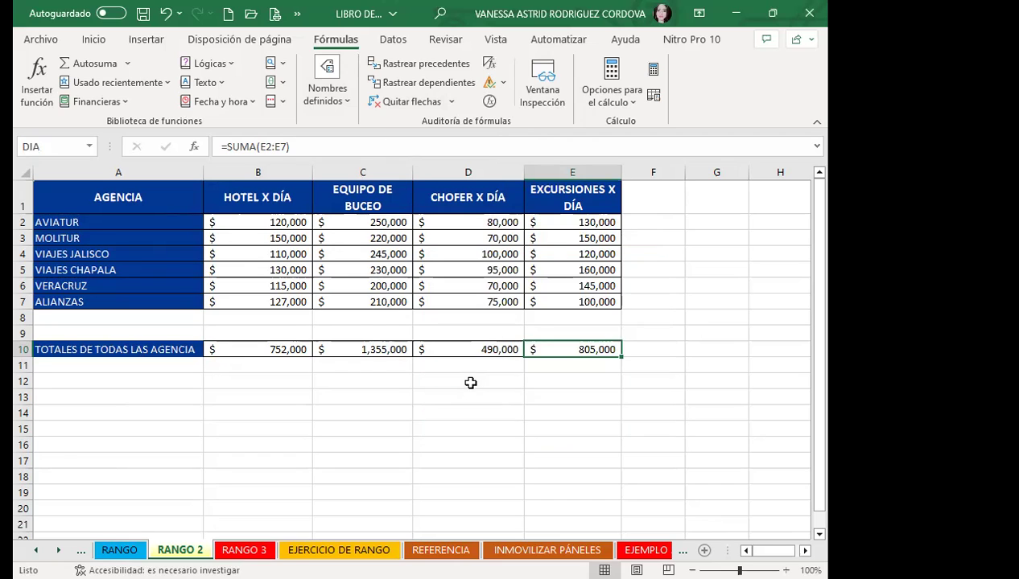
- Check the names shown for the totals in B10 through E10
click(253, 354)
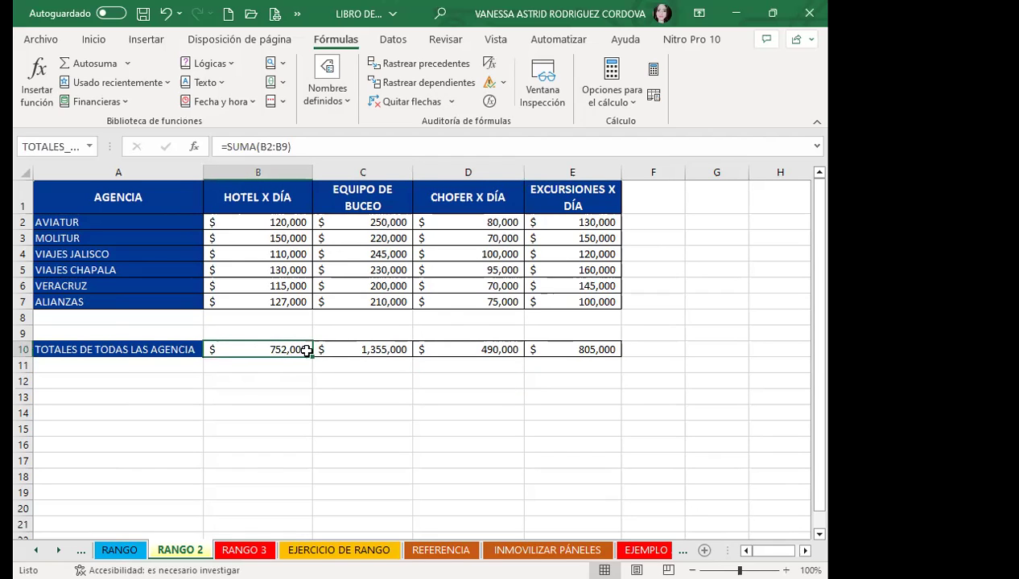
click(368, 349)
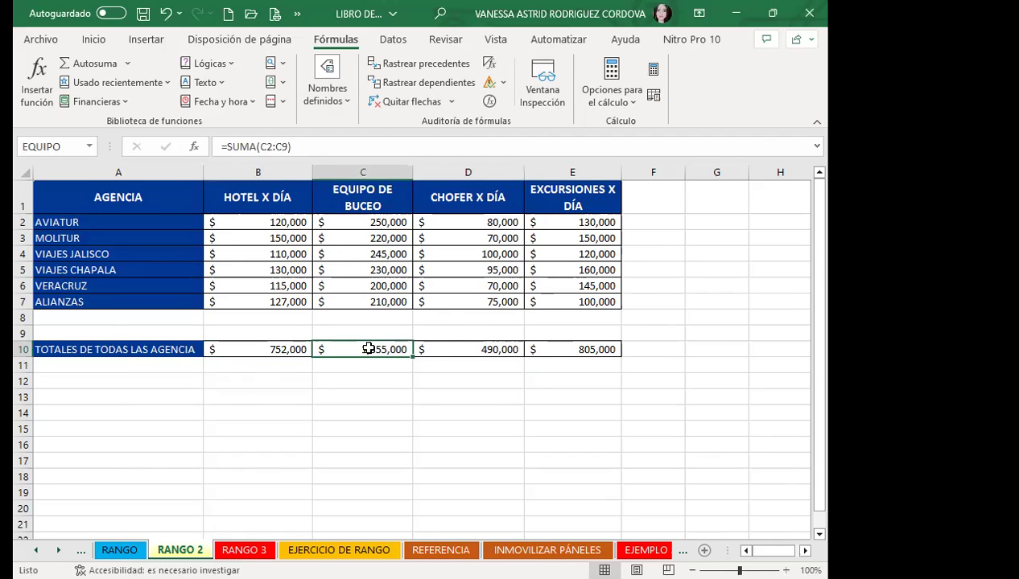
click(463, 349)
click(571, 354)
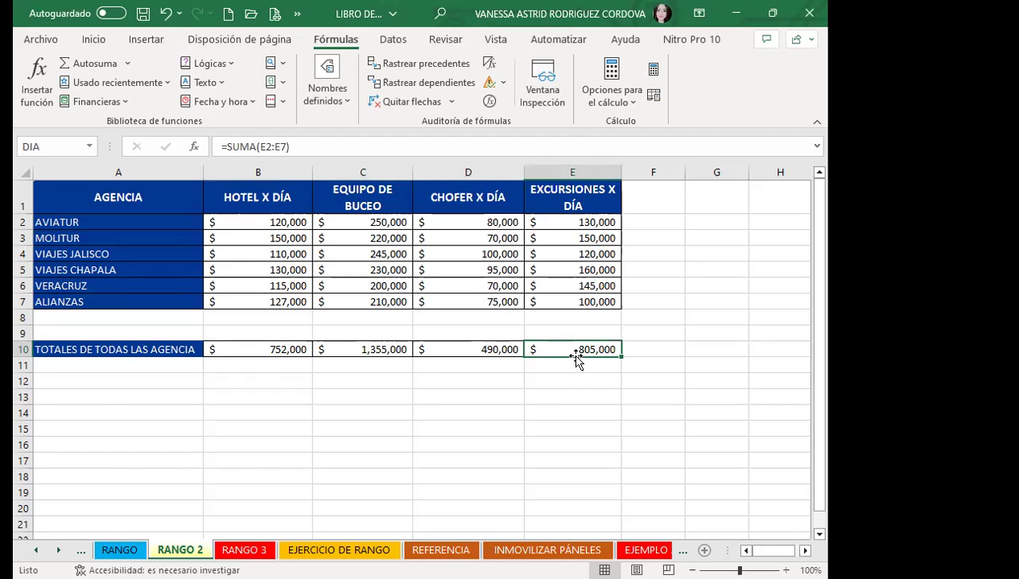
click(324, 429)
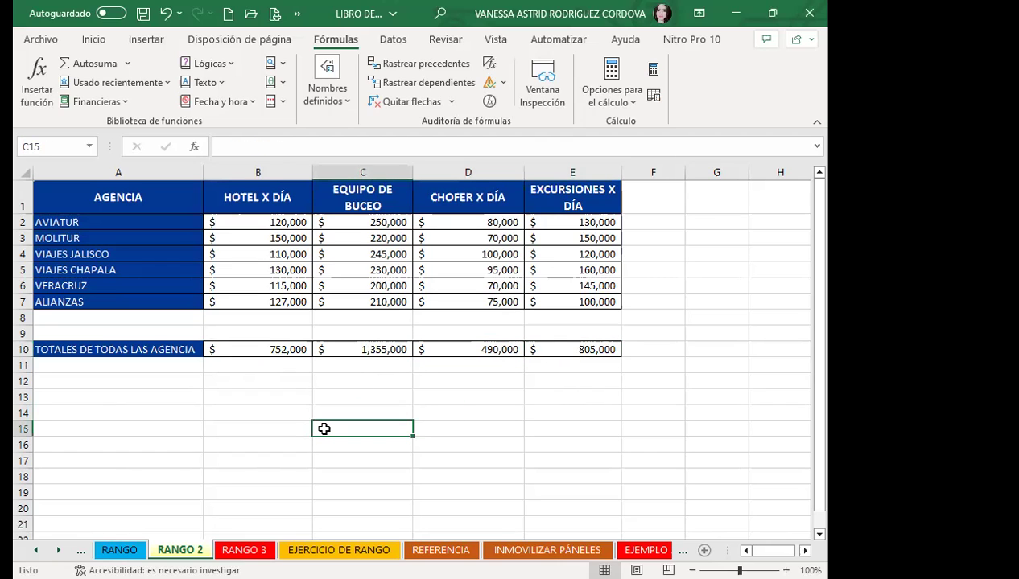
- Enter =TOTALES_DE_TODAS_LAS_AGENCIA+EQUIPO+CHOFER in C15 using name autocomplete, giving 2597000
text(=)
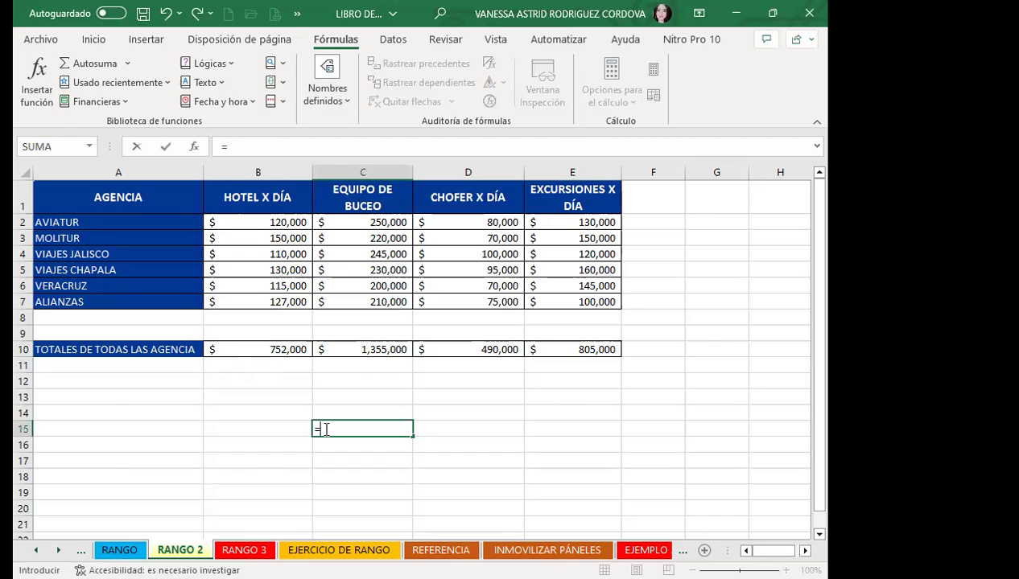
text(TO)
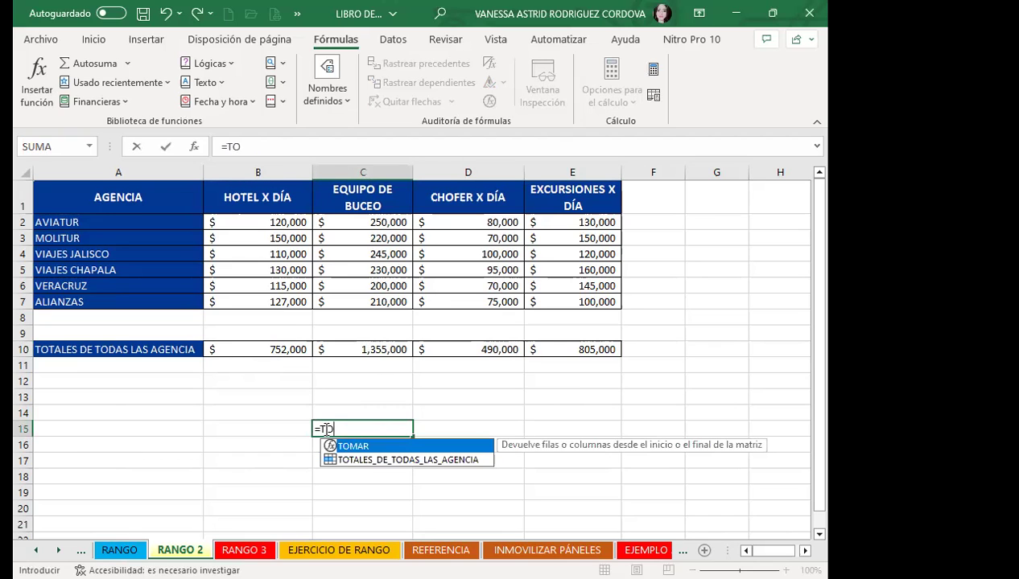
click(365, 463)
double_click(366, 463)
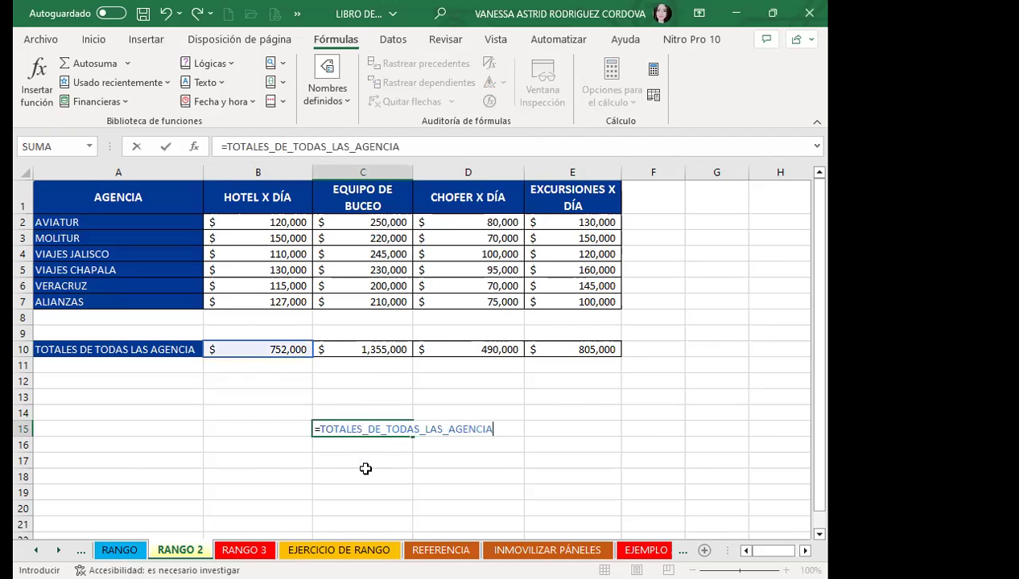
text(+)
text(EQU)
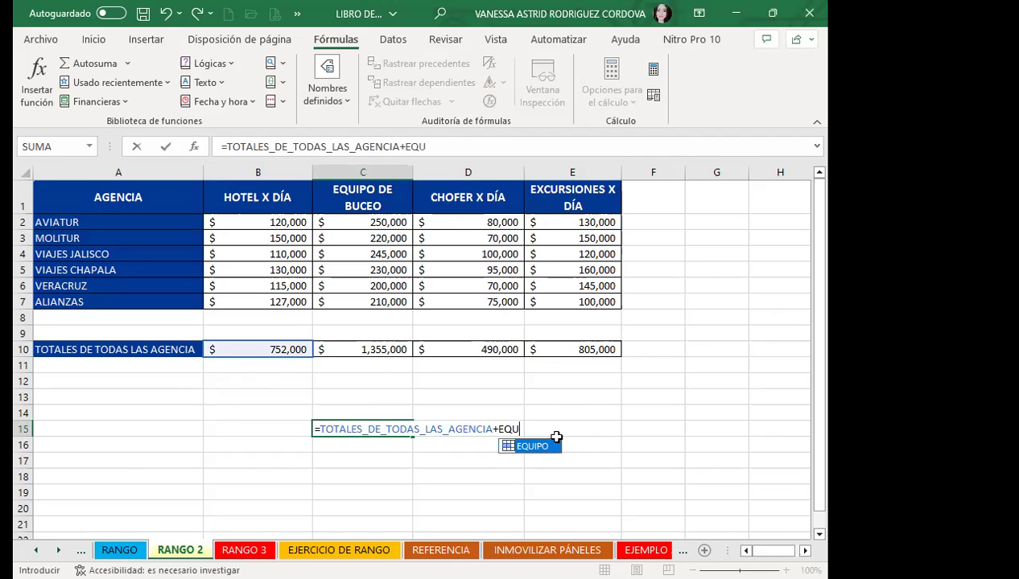
key(Tab)
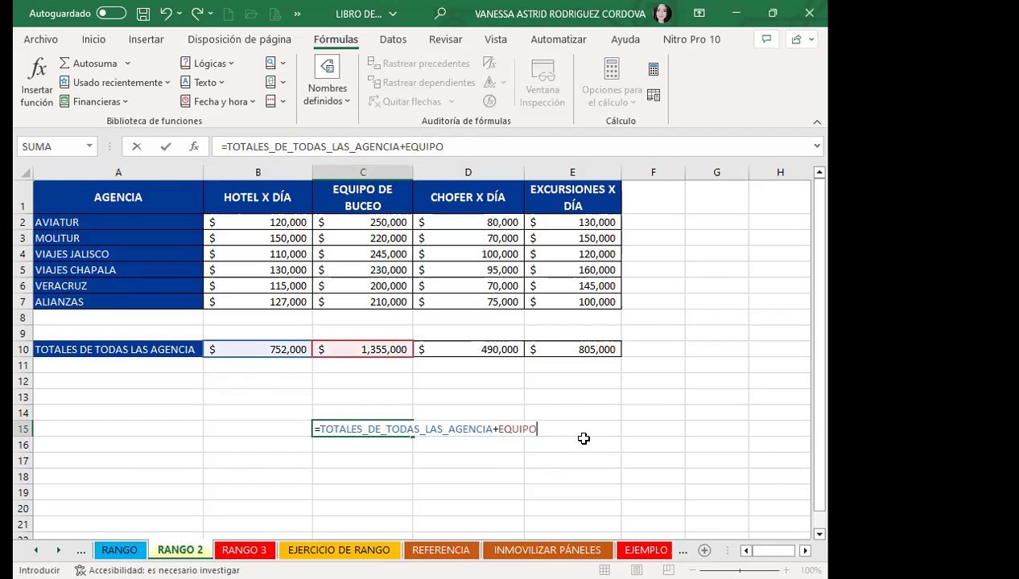
text(+CHO)
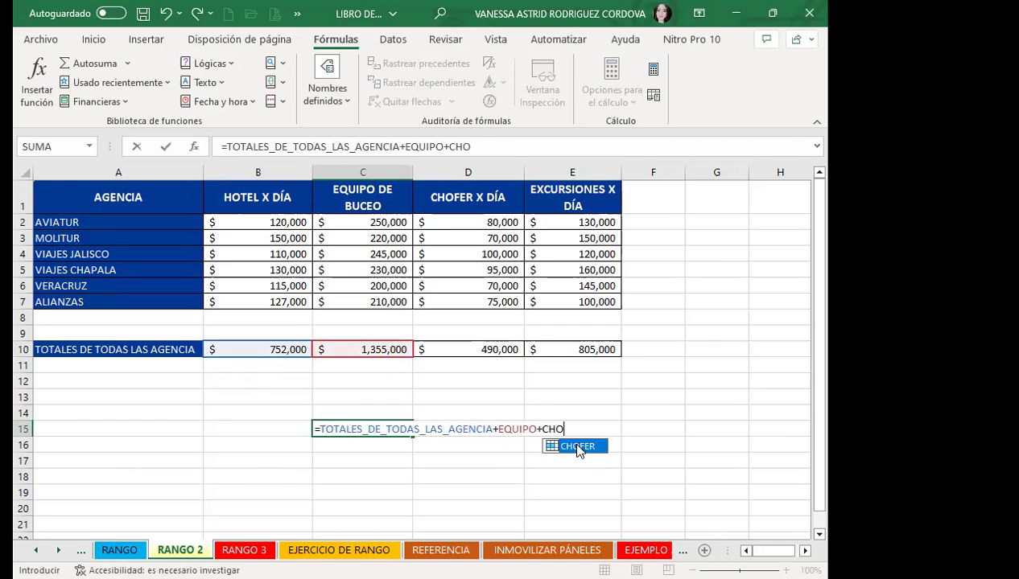
double_click(578, 448)
key(Return)
- Review the C15 result, then switch to the RANGO 3 sheet
click(374, 431)
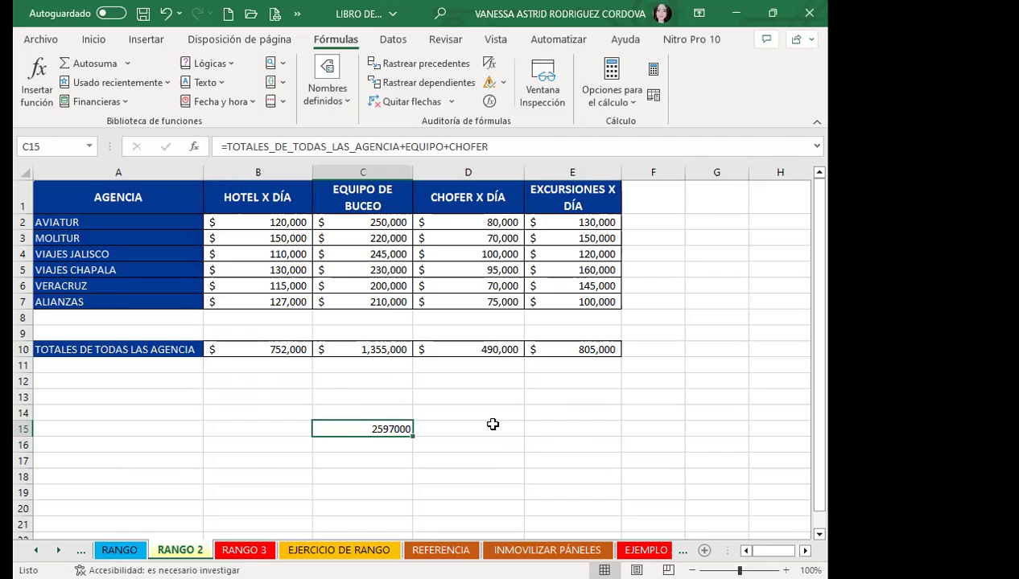
click(515, 429)
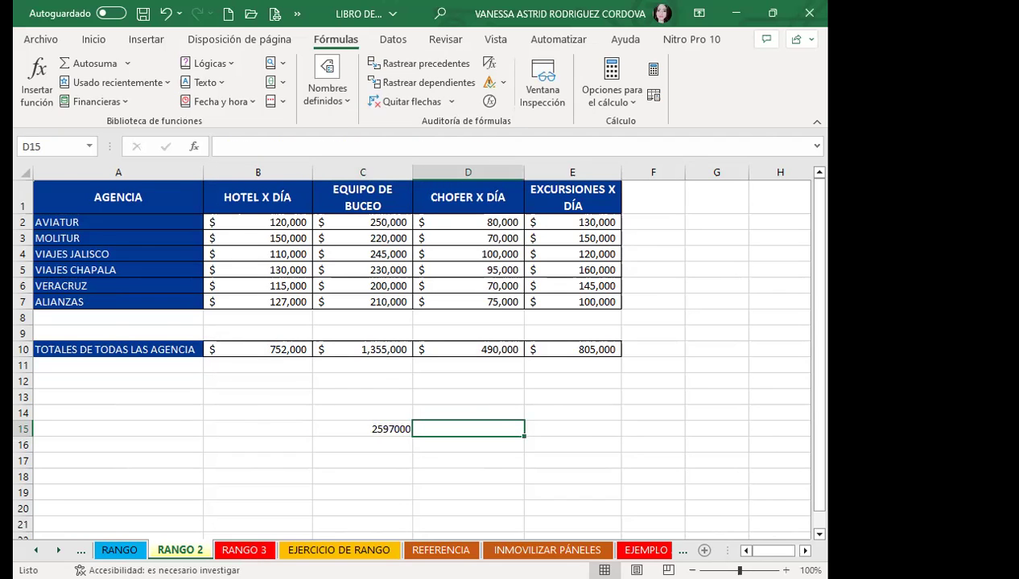
click(252, 549)
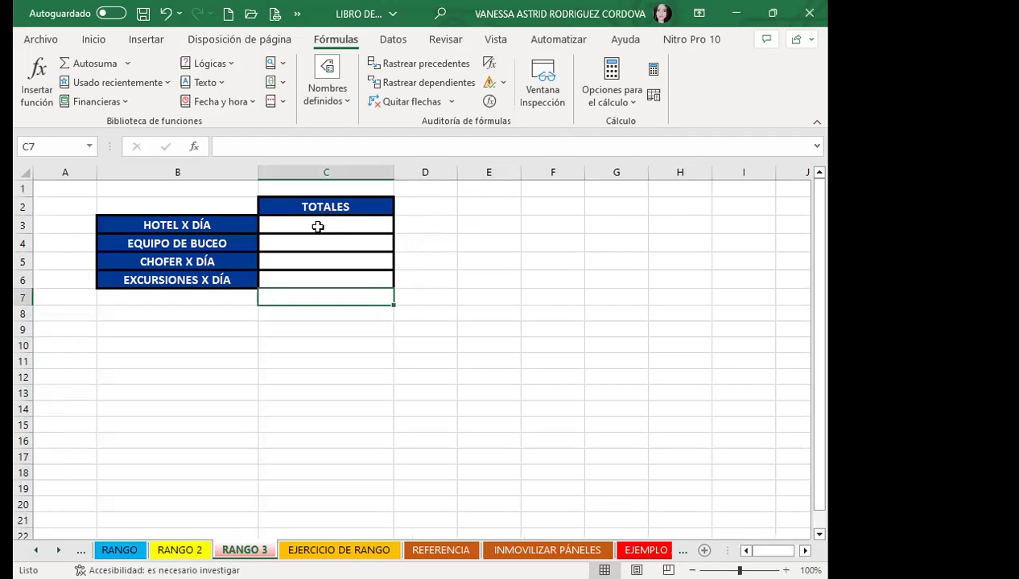
- Enter =TOTALES_DE_TODAS_LAS_AGENCIA in C3 on RANGO 3 for the hotel total
click(318, 227)
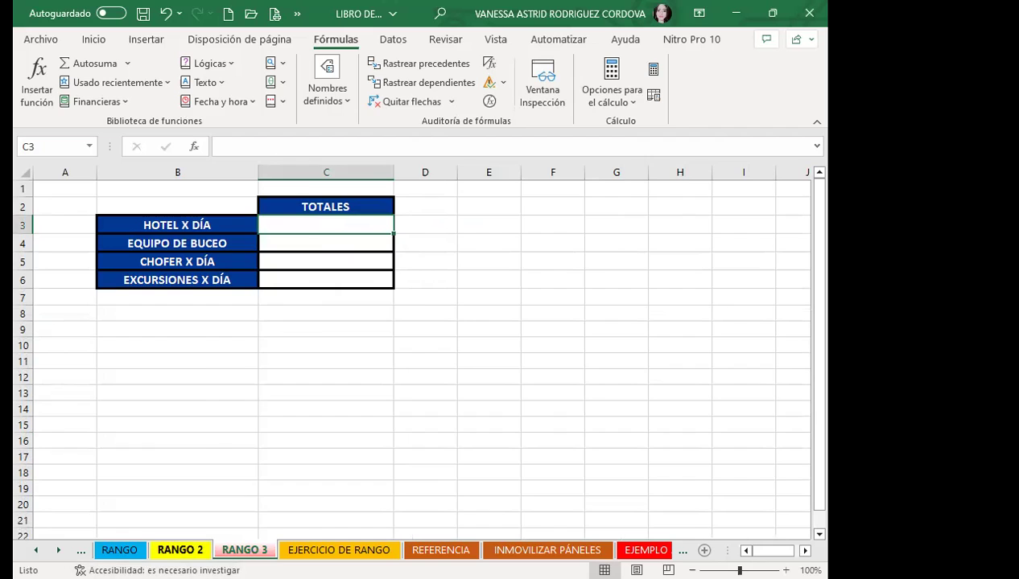
click(180, 550)
click(245, 550)
text(TO)
key(BackSpace)
key(BackSpace)
key(BackSpace)
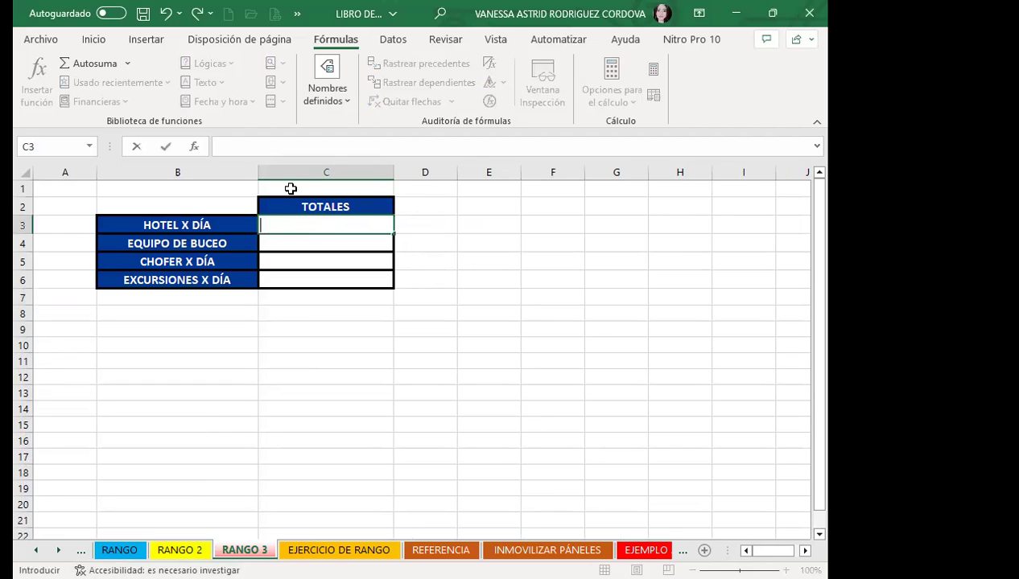
text(T)
key(BackSpace)
text(=)
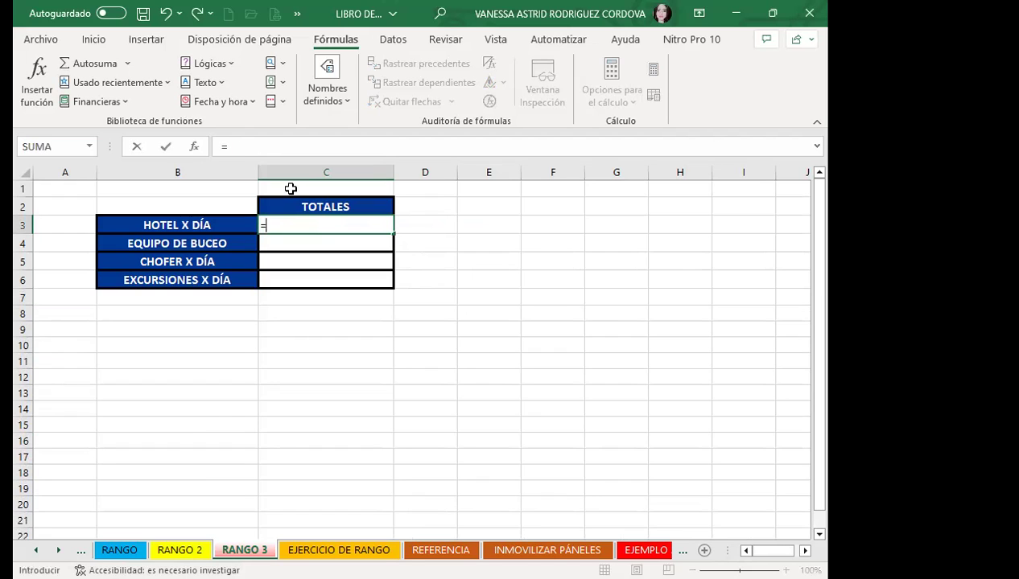
text(TO)
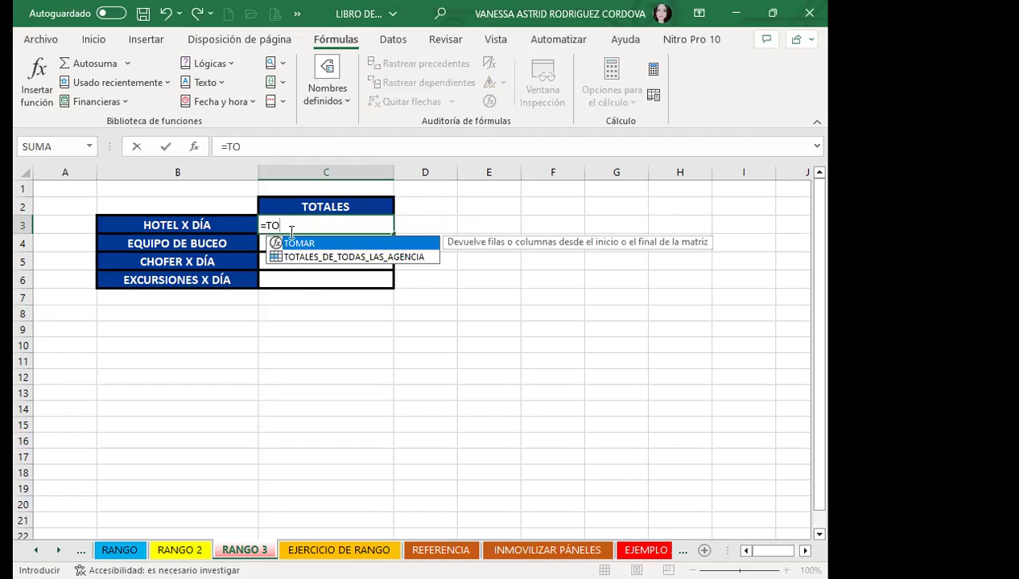
click(338, 258)
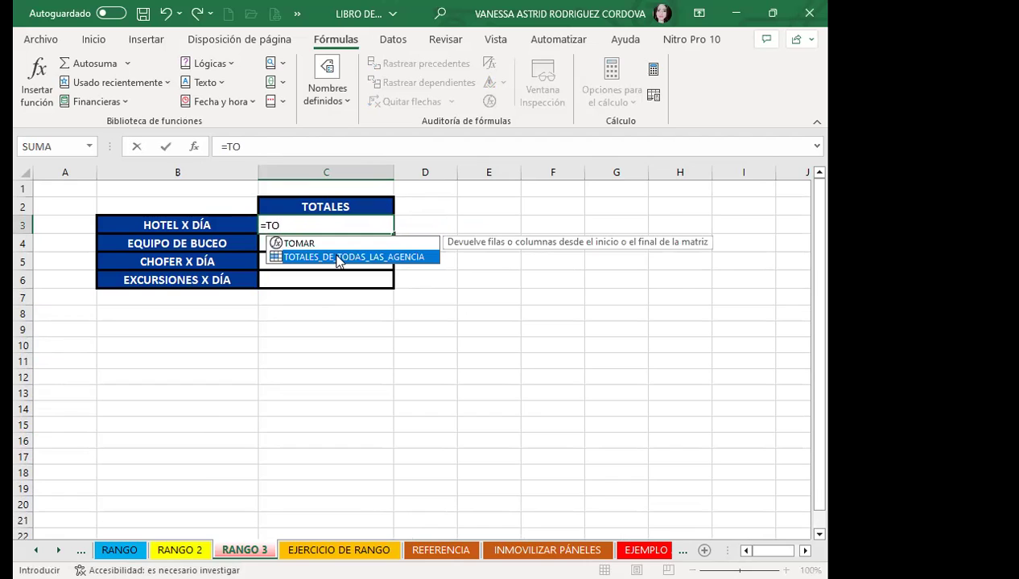
double_click(338, 257)
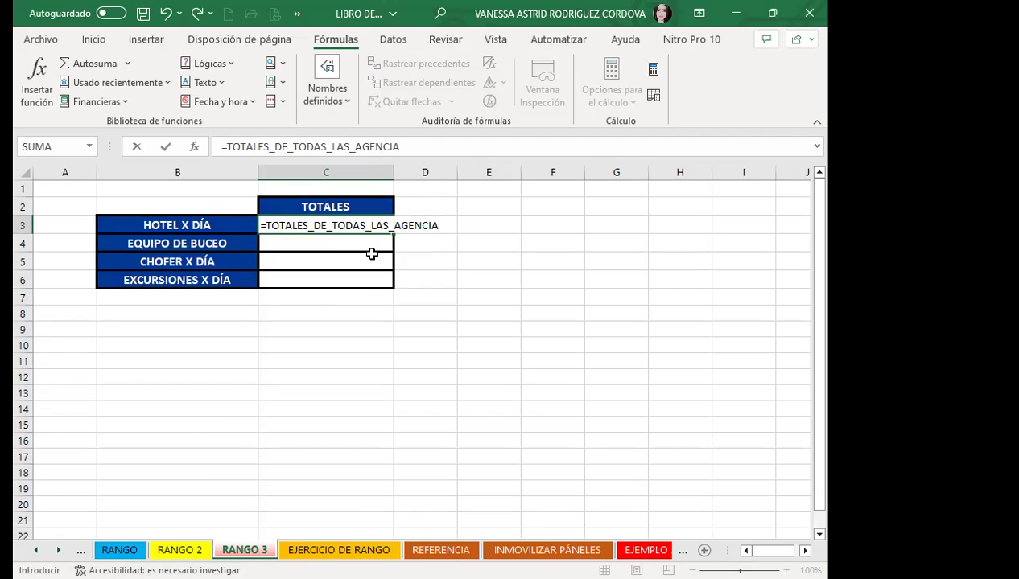
key(Return)
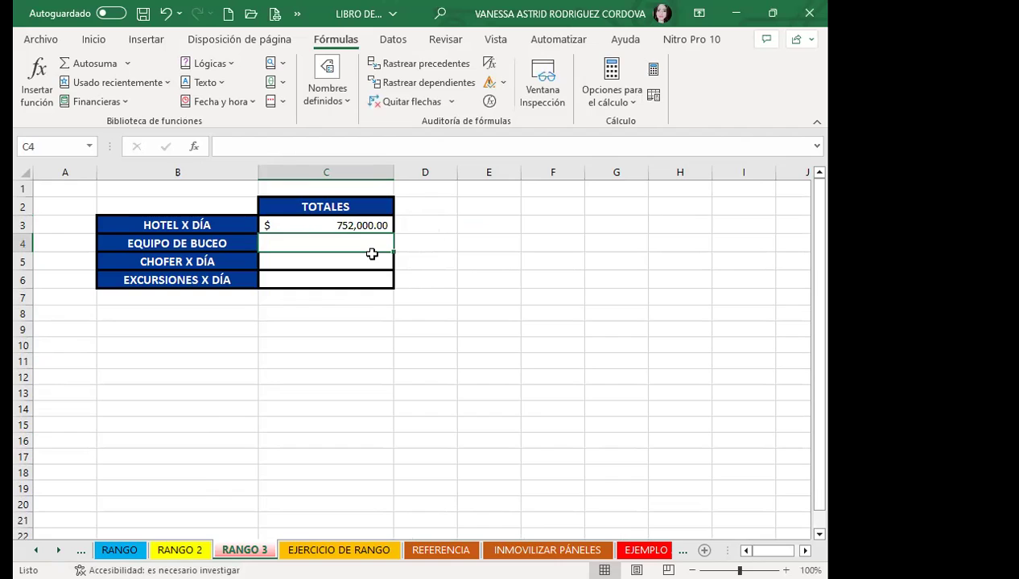
- Enter =EQUIPO, =CHOFER and =DIA in C4, C5 and C6 (1,355,000, 490,000, 805,000)
text(=)
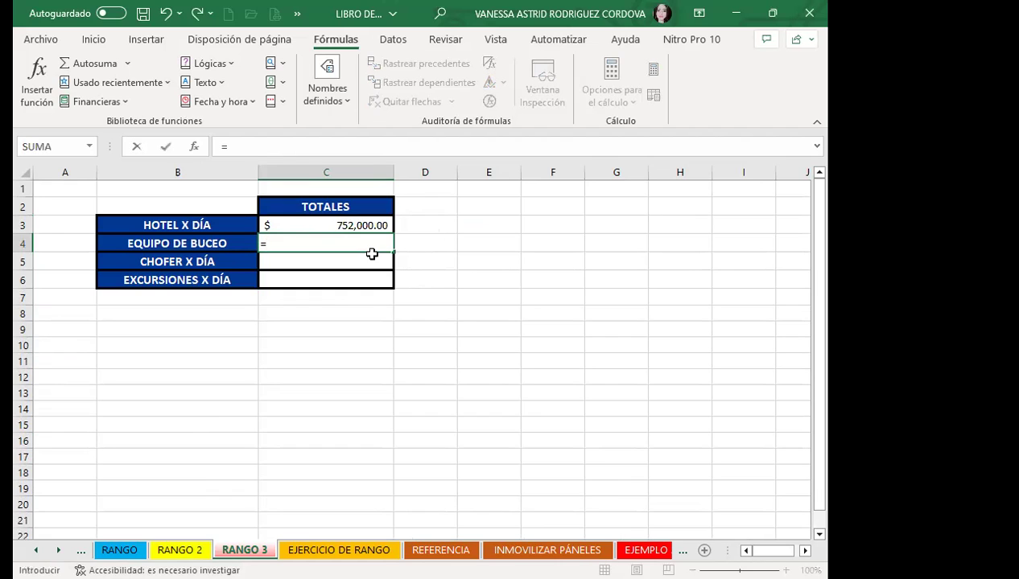
text(EQU)
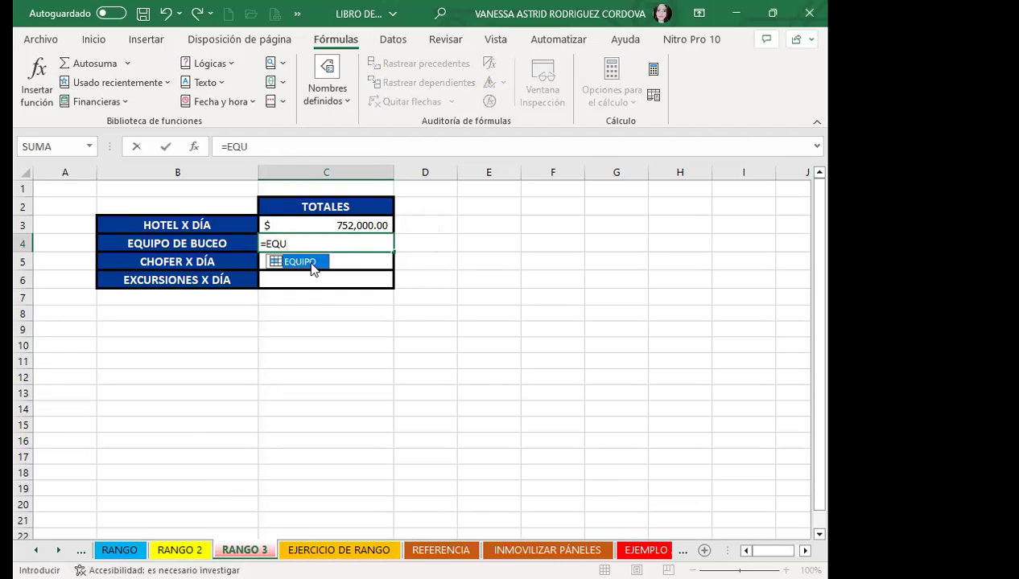
double_click(304, 262)
key(Return)
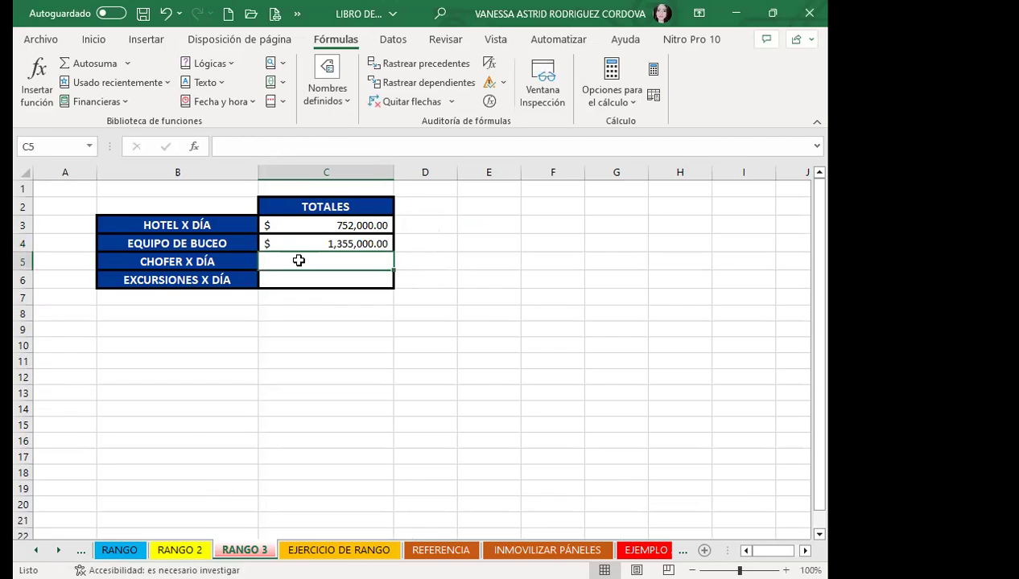
text(=)
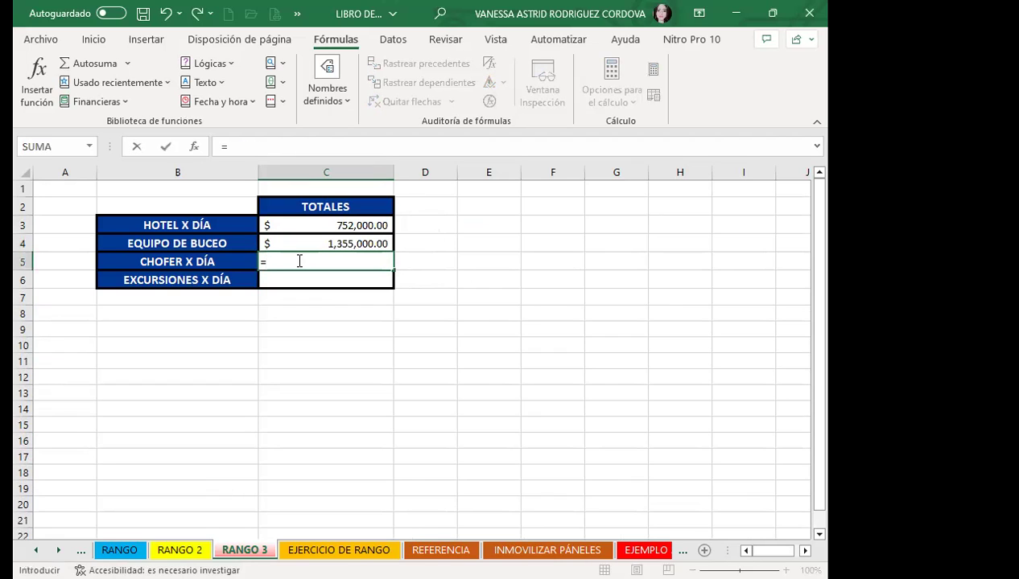
text(CH)
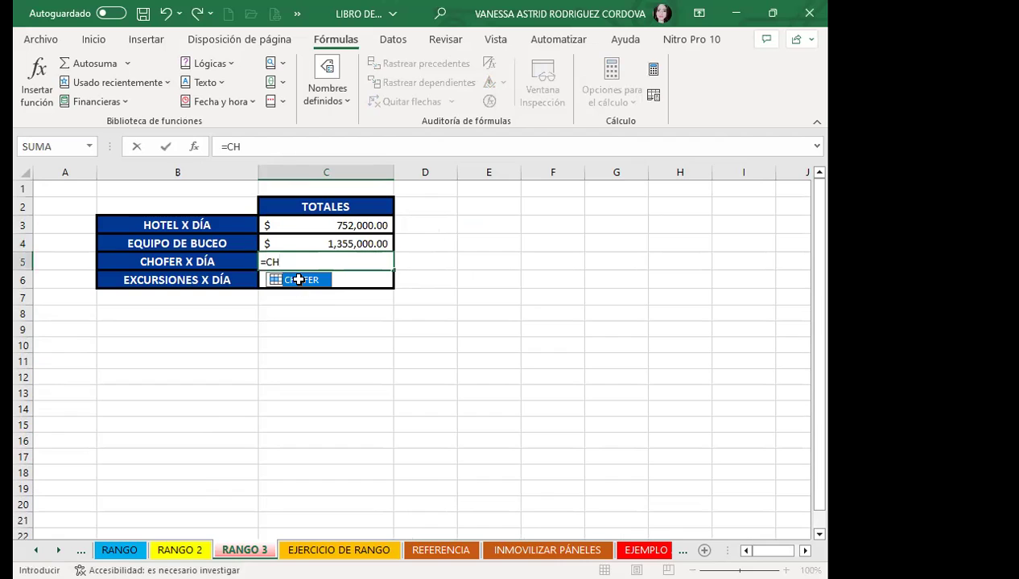
double_click(299, 279)
key(Return)
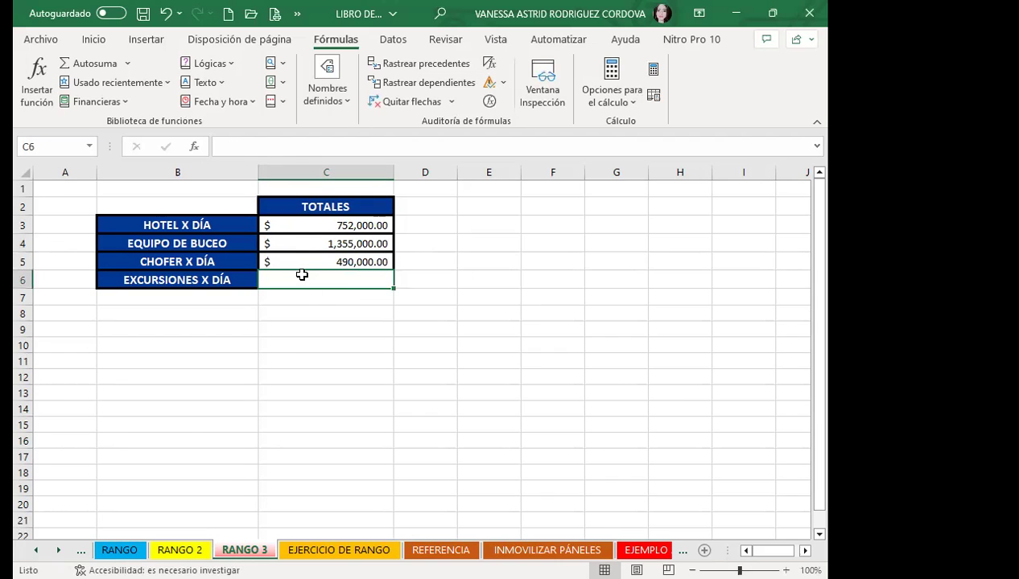
text(=)
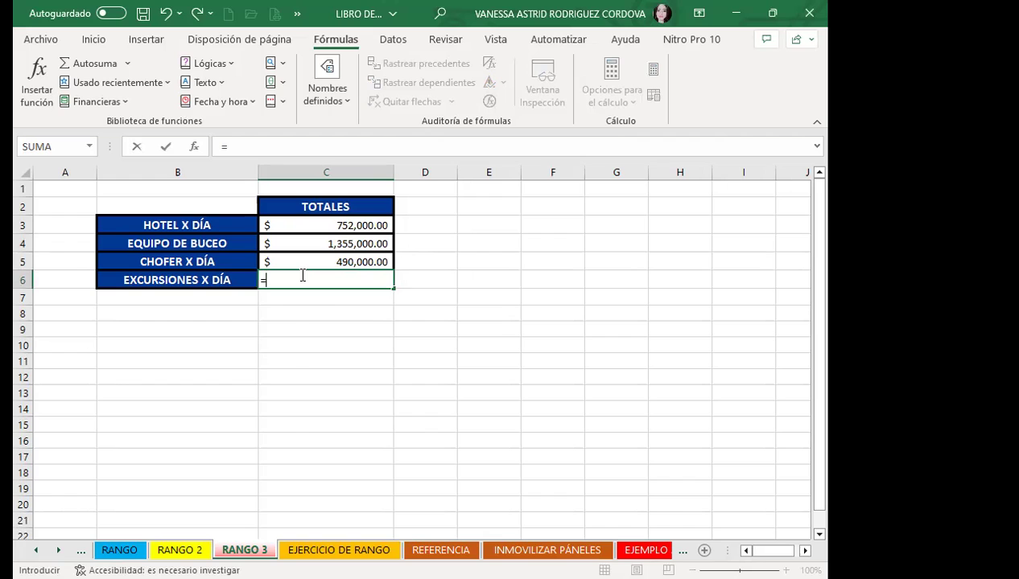
text(DI)
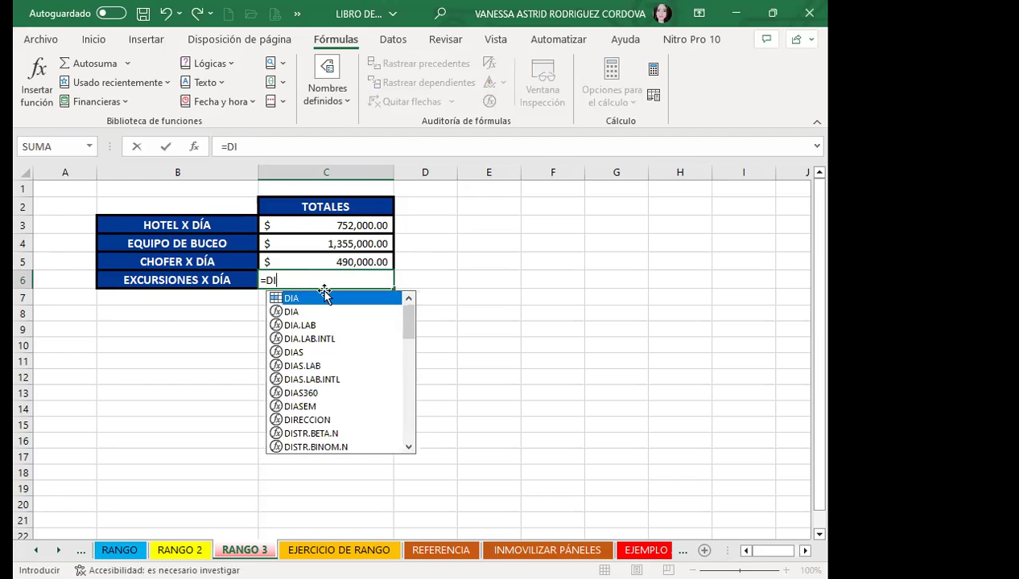
double_click(324, 298)
key(Return)
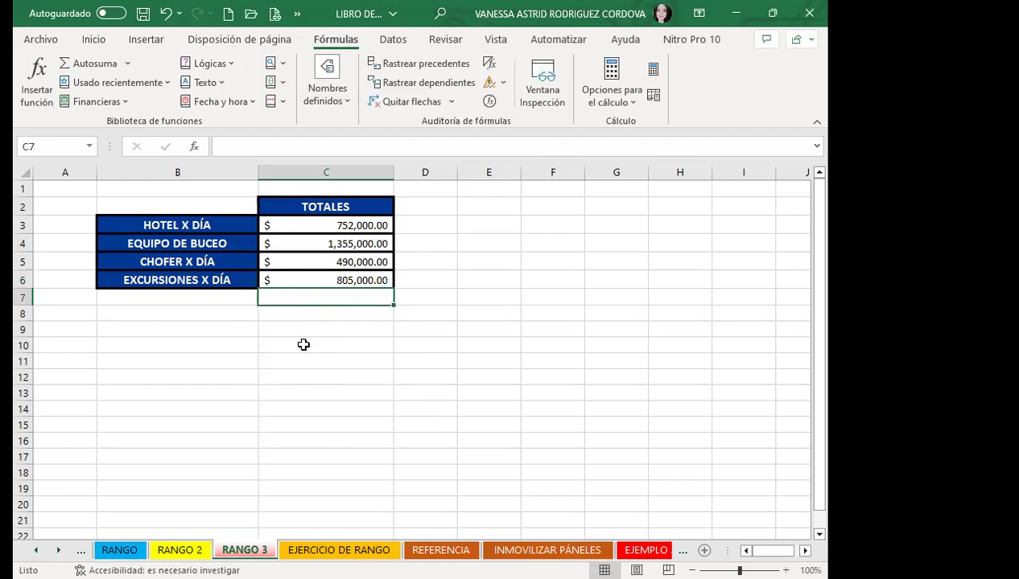
key(Down)
key(Down)
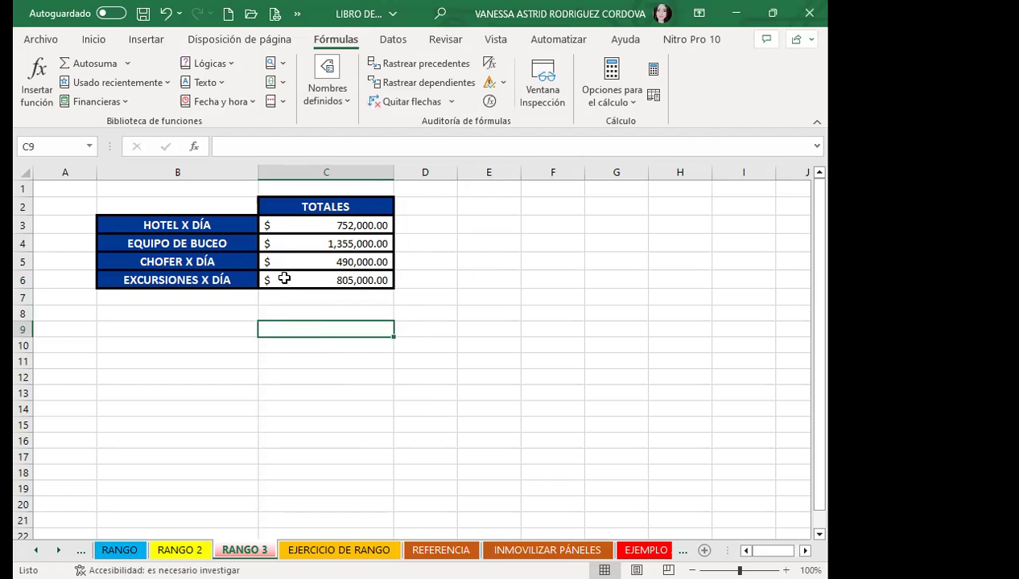
- Check the named-range formulas in C3 through C6 on RANGO 3
click(303, 225)
click(302, 243)
click(295, 259)
click(297, 276)
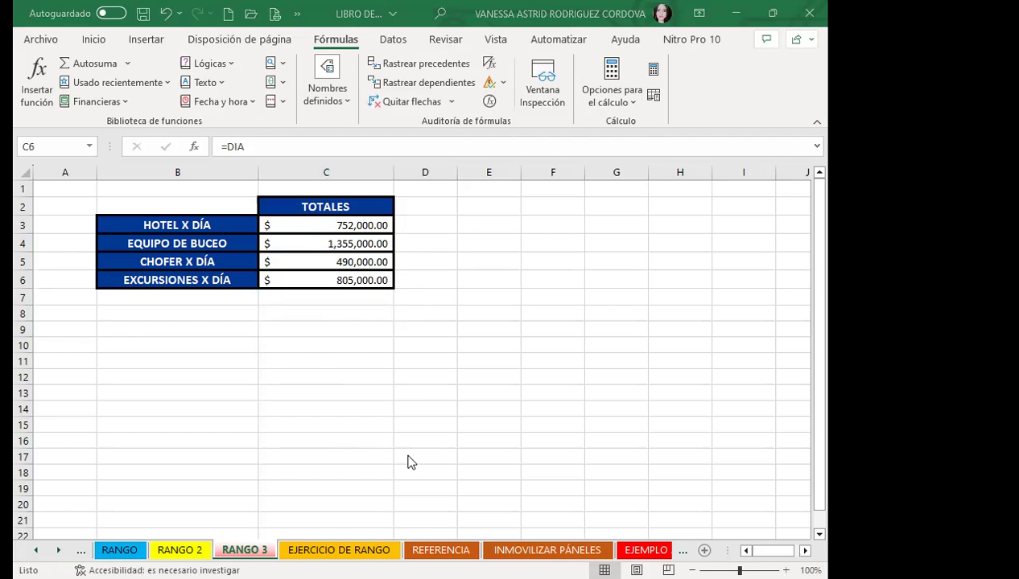
click(303, 309)
click(310, 236)
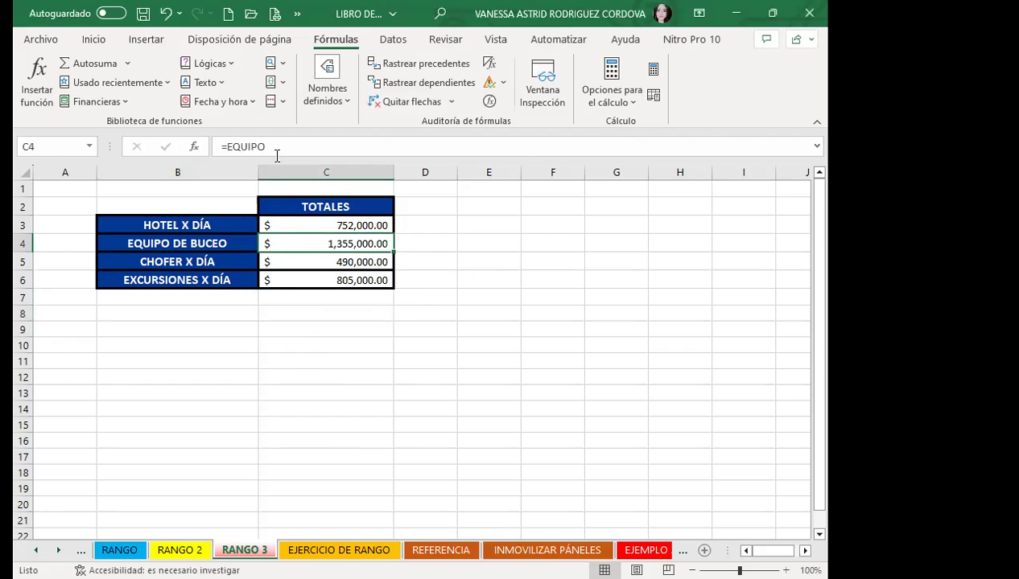
- Recheck the TOTALES, EQUIPO, CHOFER and DIA formulas, then return to RANGO 2
click(318, 229)
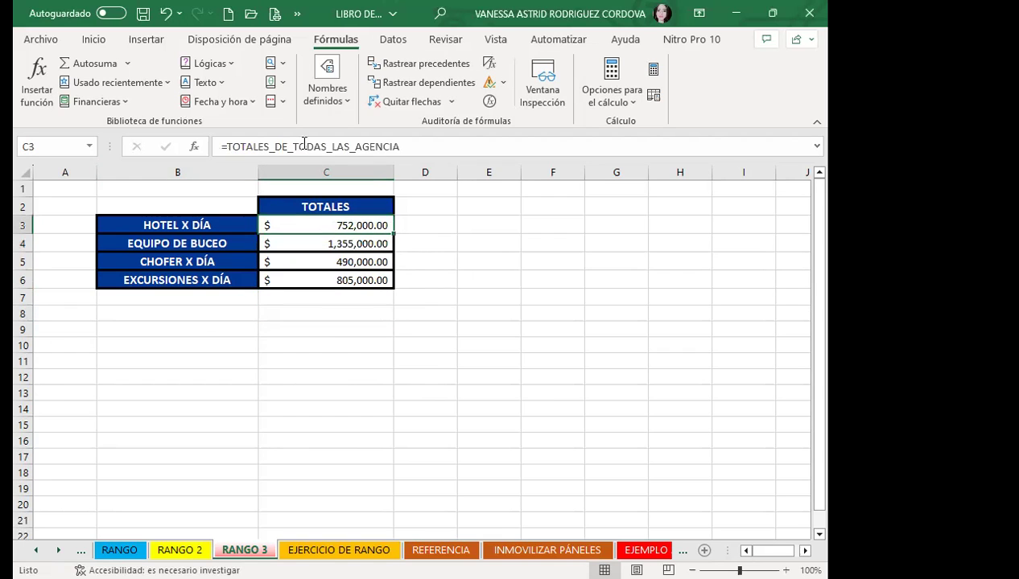
click(311, 260)
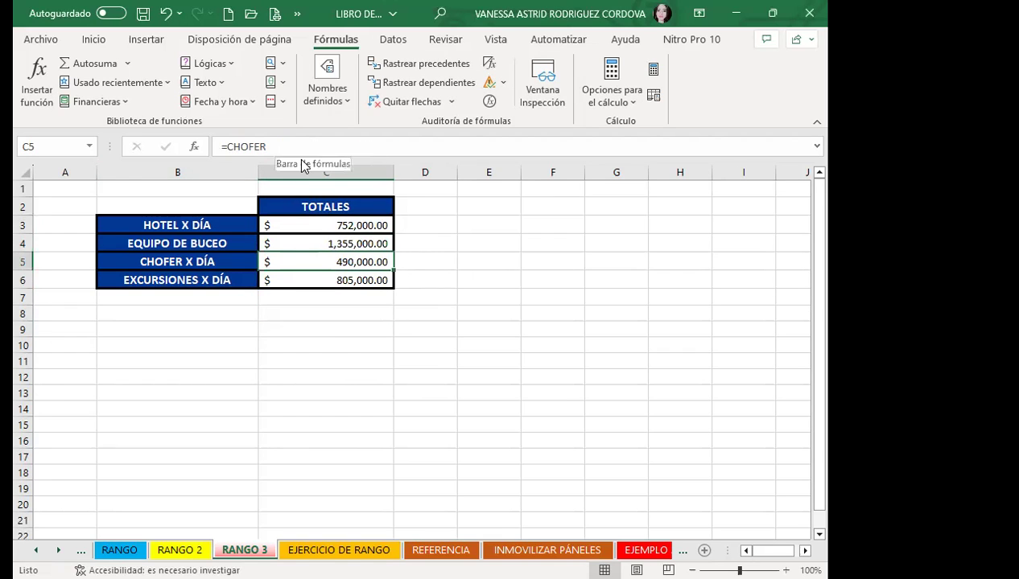
click(291, 244)
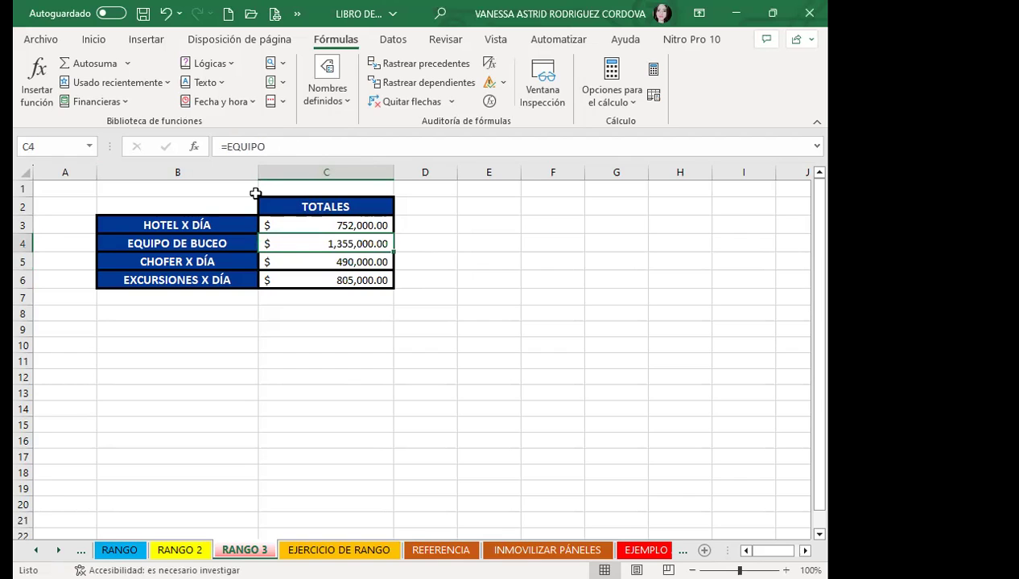
click(285, 276)
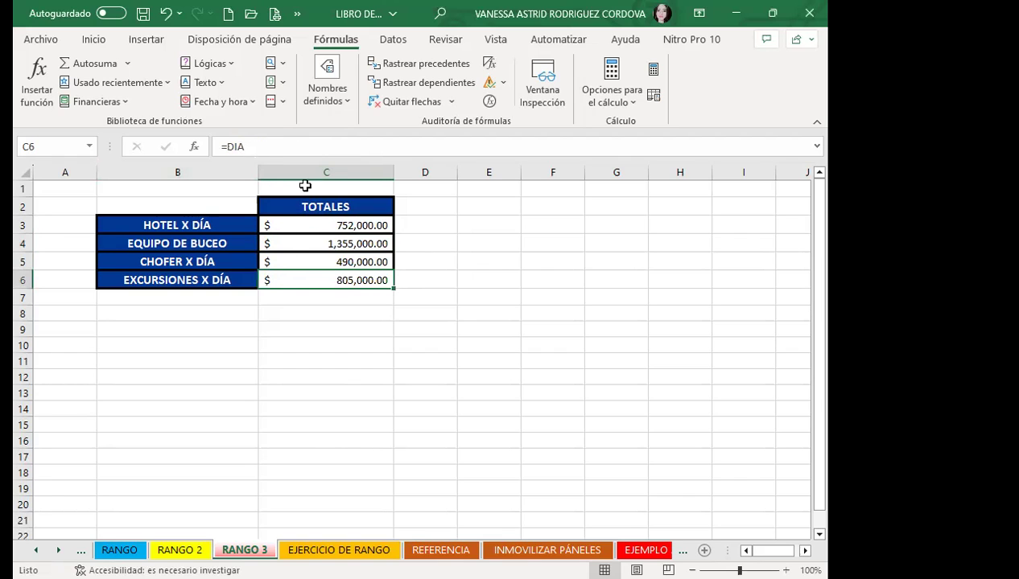
click(307, 226)
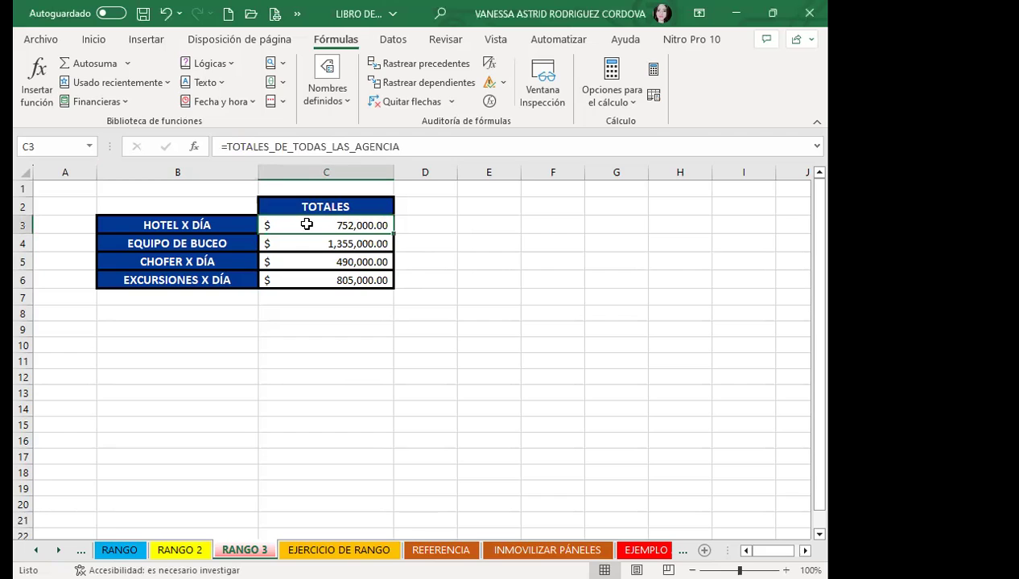
click(294, 264)
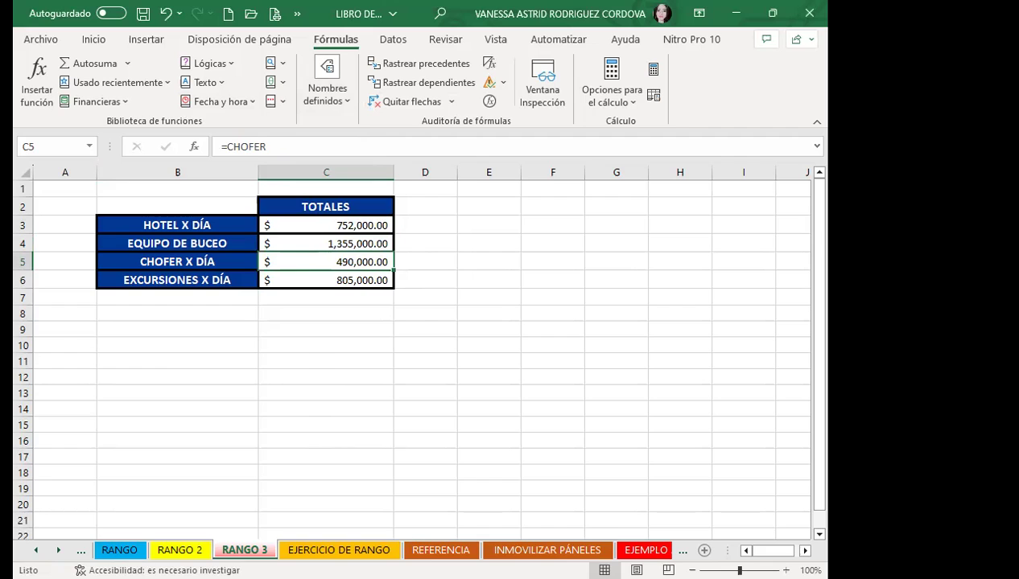
click(173, 551)
click(245, 400)
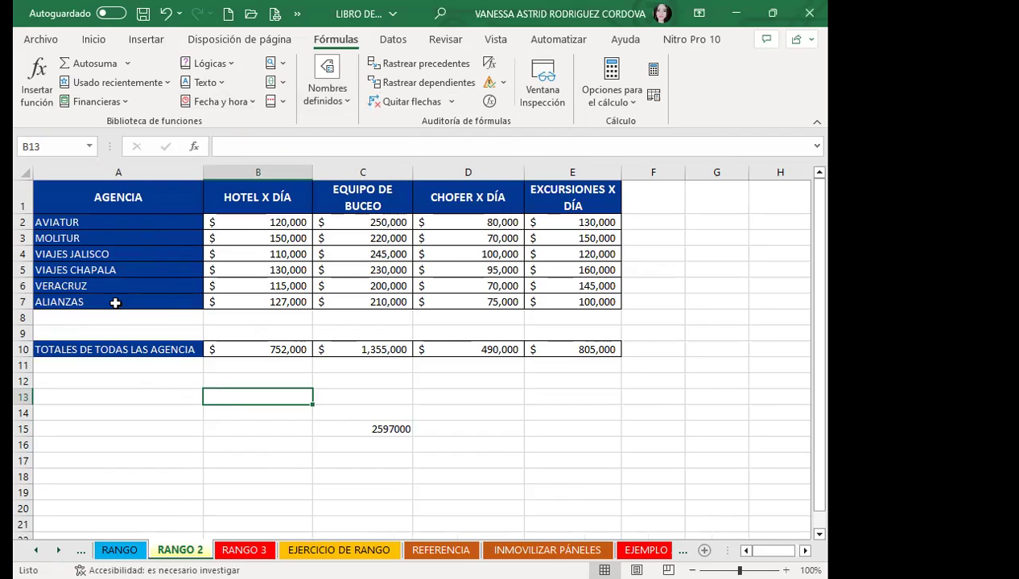
- Select the hotel values B2:B7 and view the defined-names options
drag(214, 222, 216, 300)
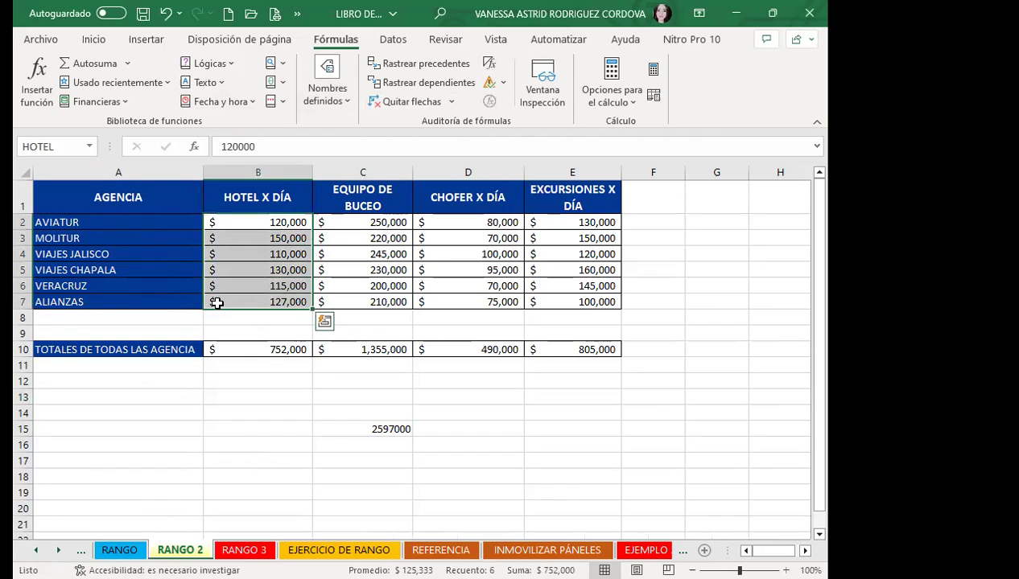
click(326, 98)
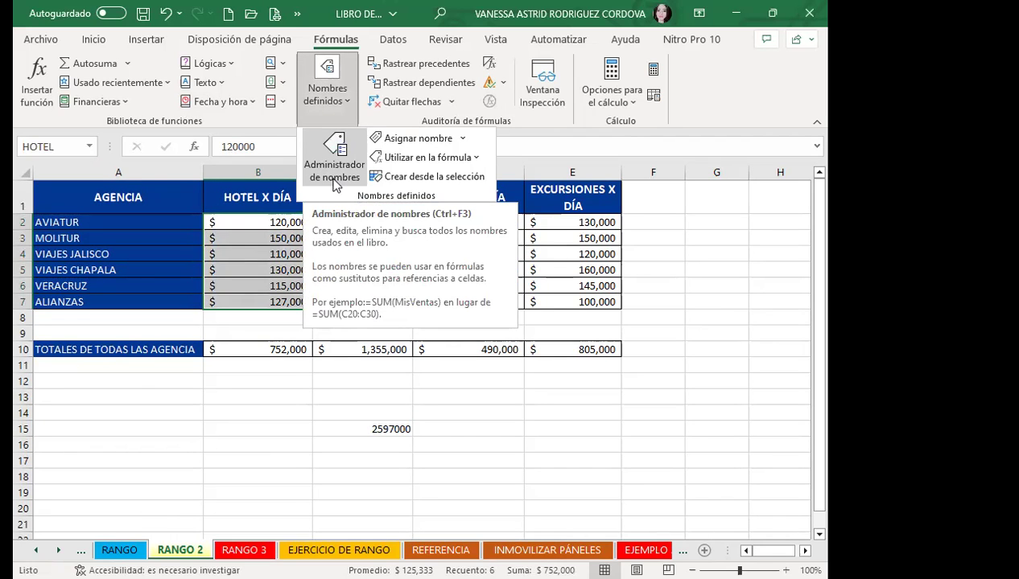
click(239, 261)
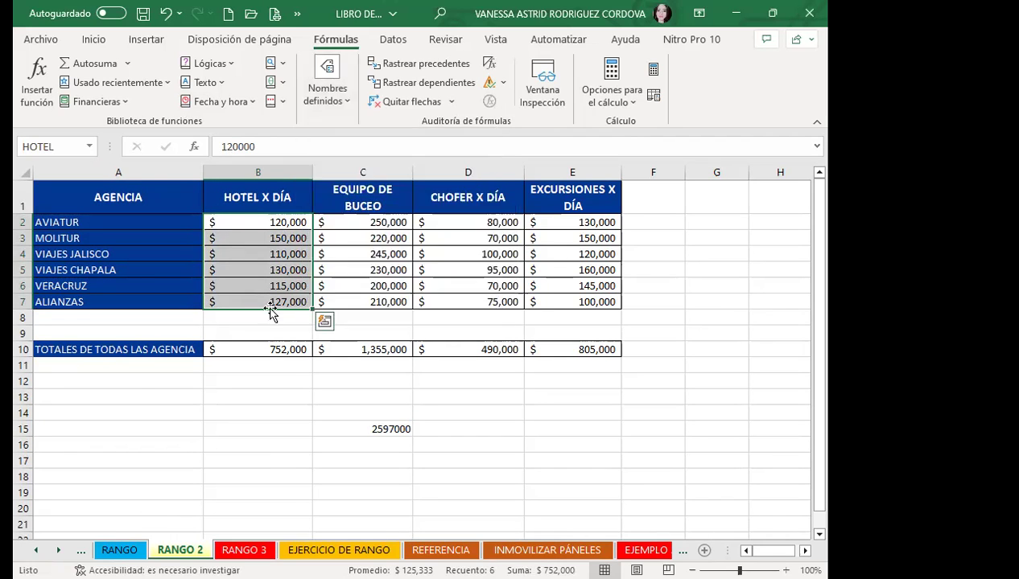
click(274, 354)
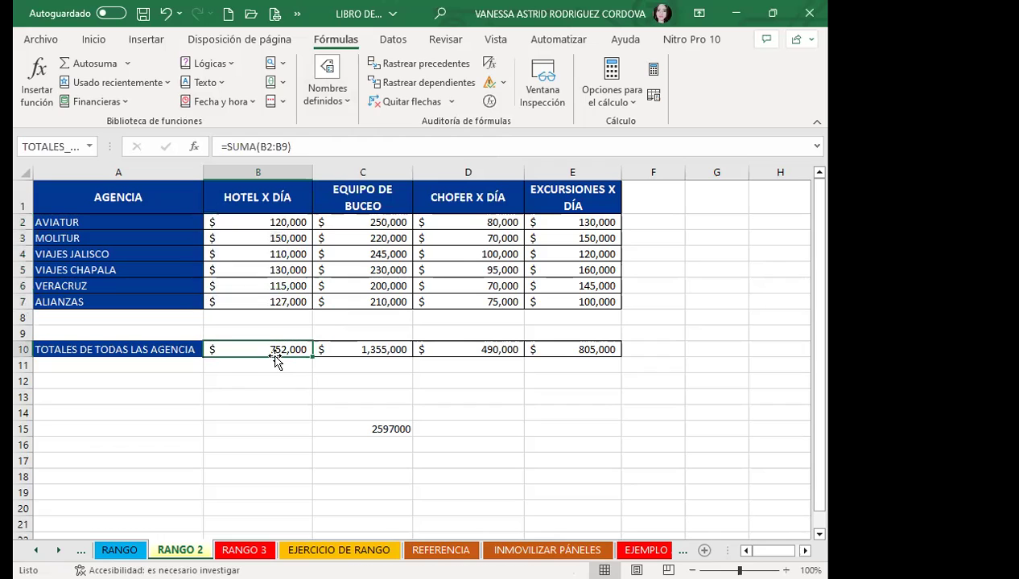
- Review the row-10 total formulas, then reselect B2:B7 for the defined-names options
click(378, 351)
click(491, 350)
click(555, 350)
click(284, 349)
click(346, 349)
click(467, 351)
click(585, 351)
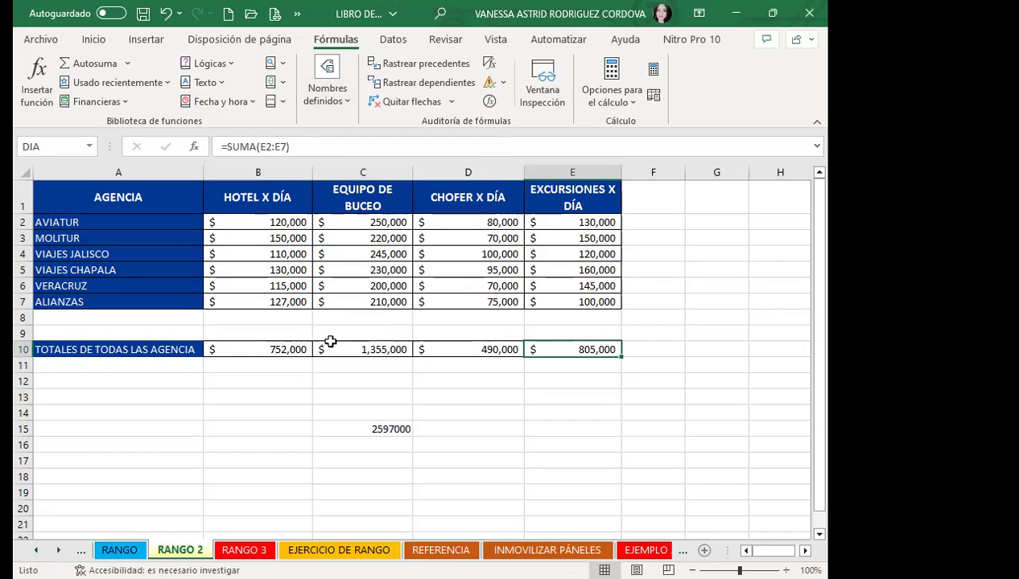
click(272, 348)
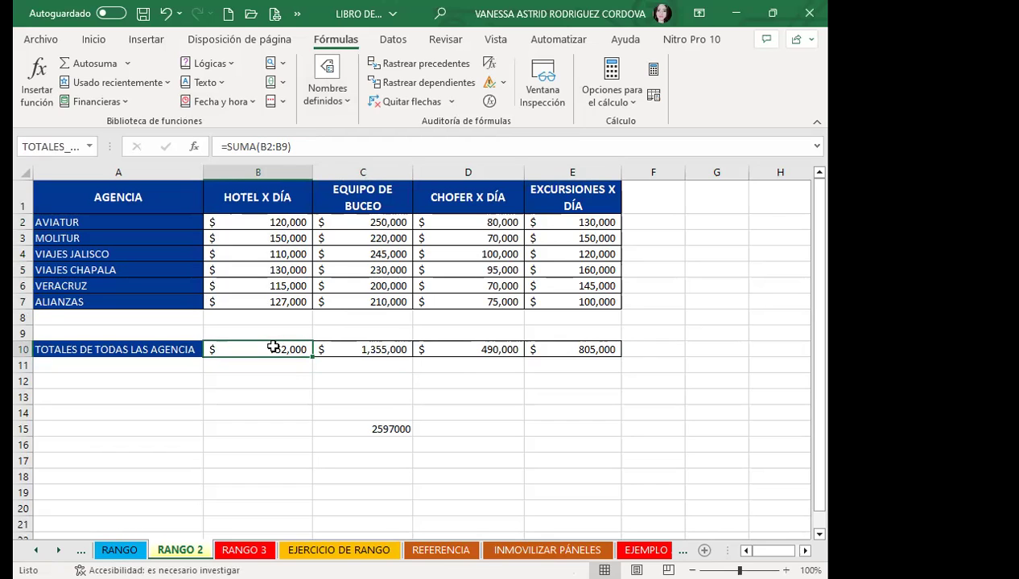
drag(236, 222, 237, 301)
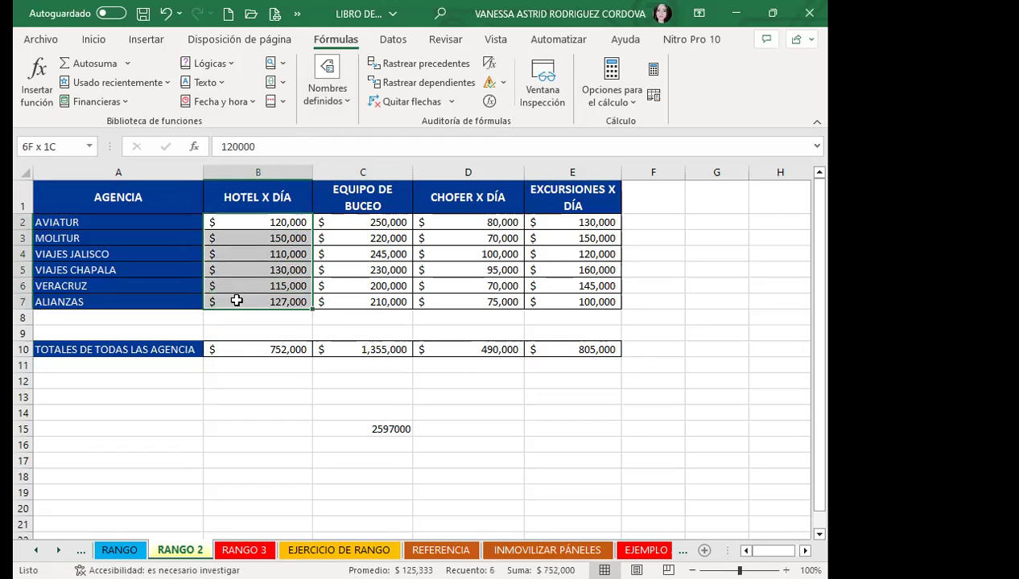
click(326, 88)
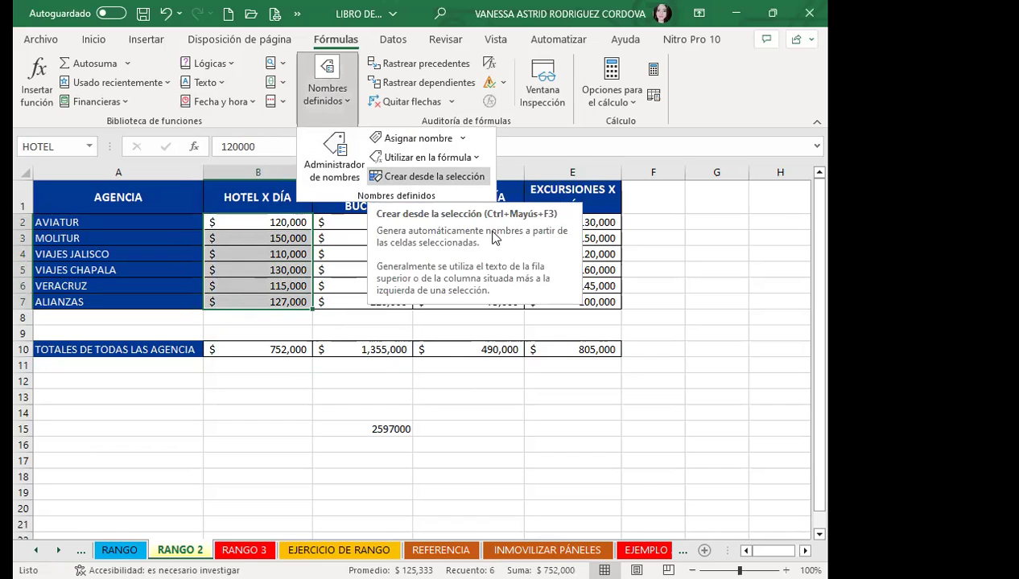
- Try Create Names from Selection with Top row, then cancel it
key(ctrl+shift+F3)
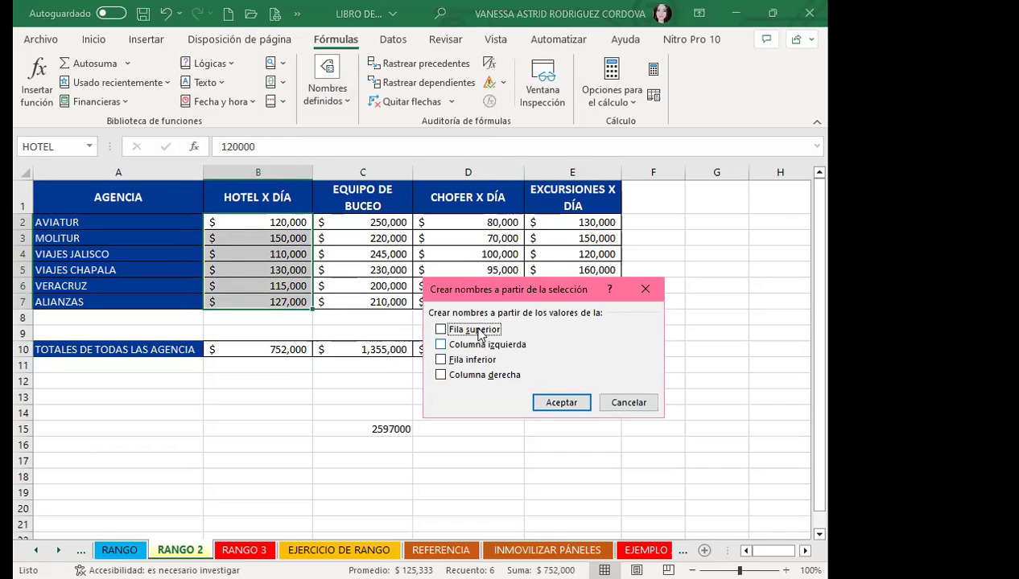
drag(511, 290, 510, 181)
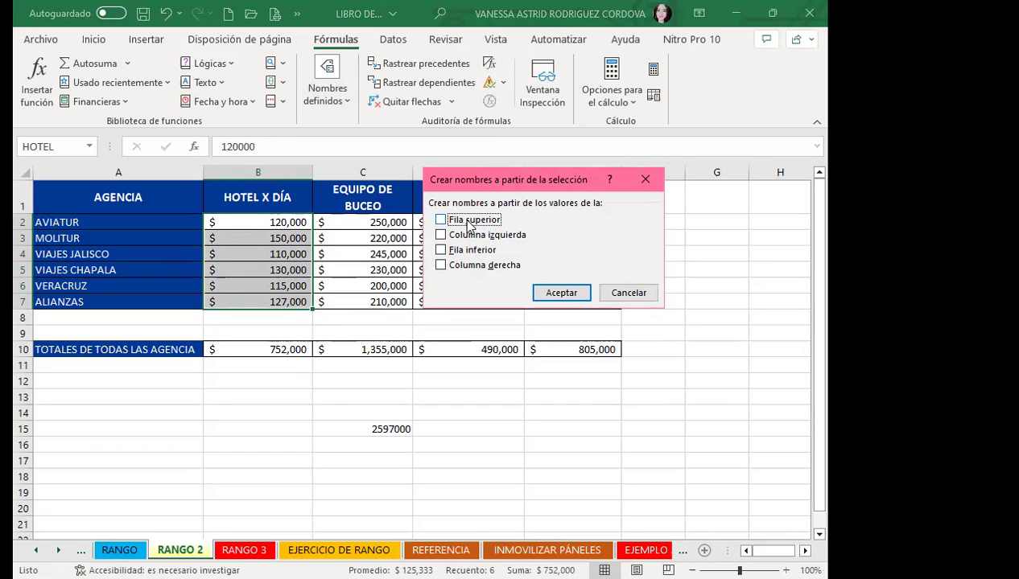
click(440, 220)
click(639, 179)
- Create names for A2:B7 from the left-column agency labels and open the Name Manager
click(193, 255)
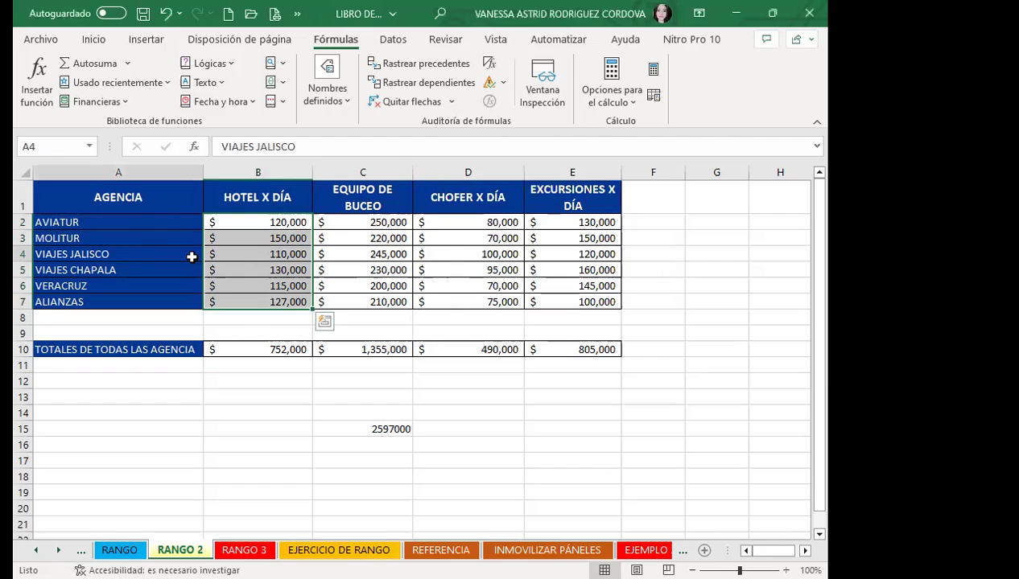
drag(165, 222, 250, 297)
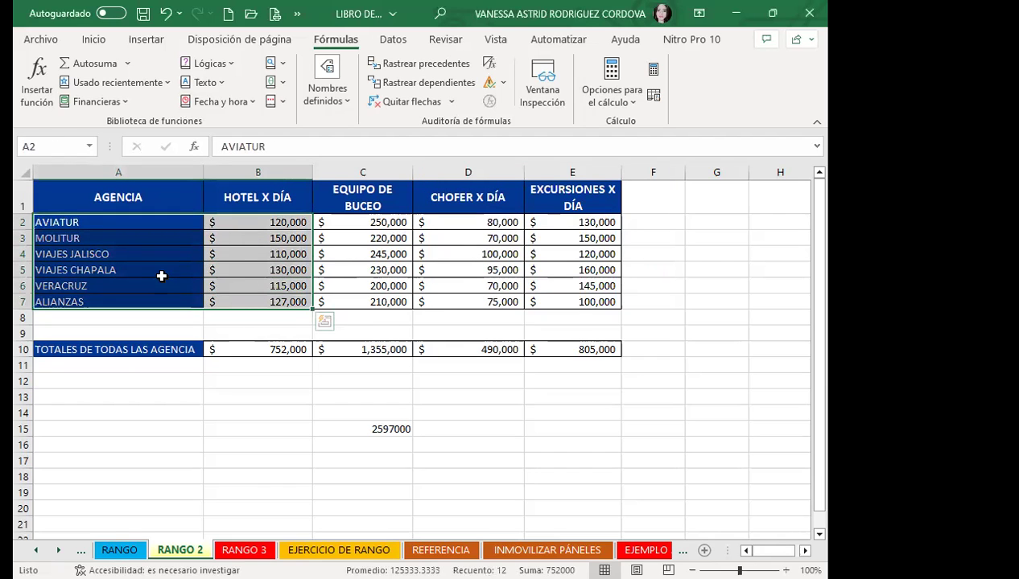
click(328, 95)
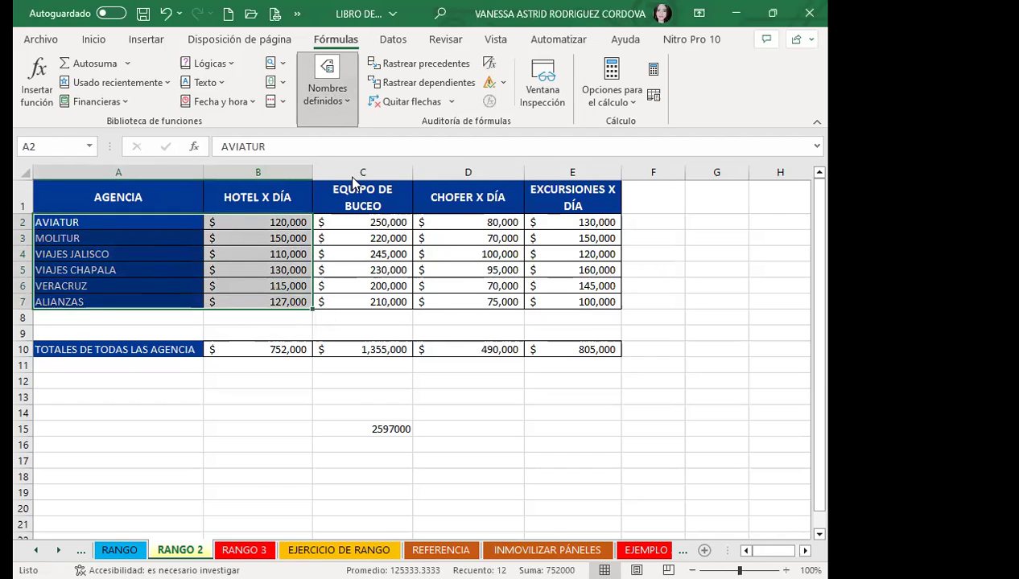
click(407, 181)
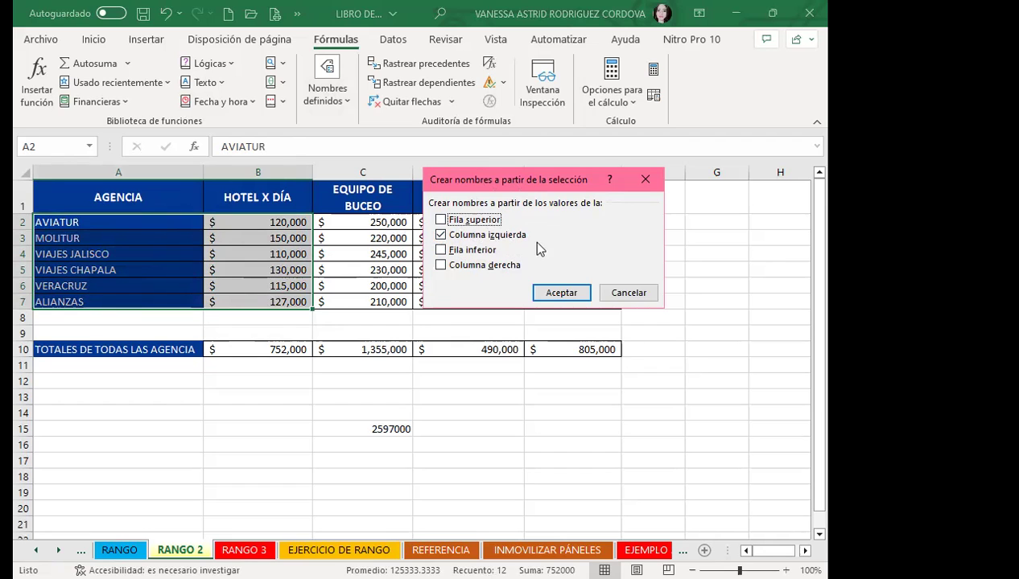
click(561, 294)
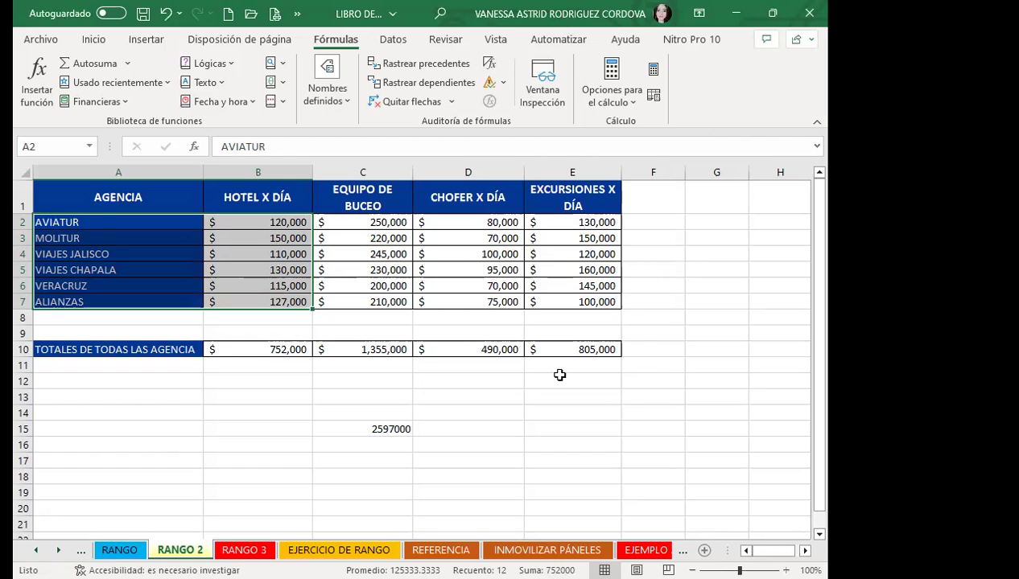
click(340, 112)
click(331, 149)
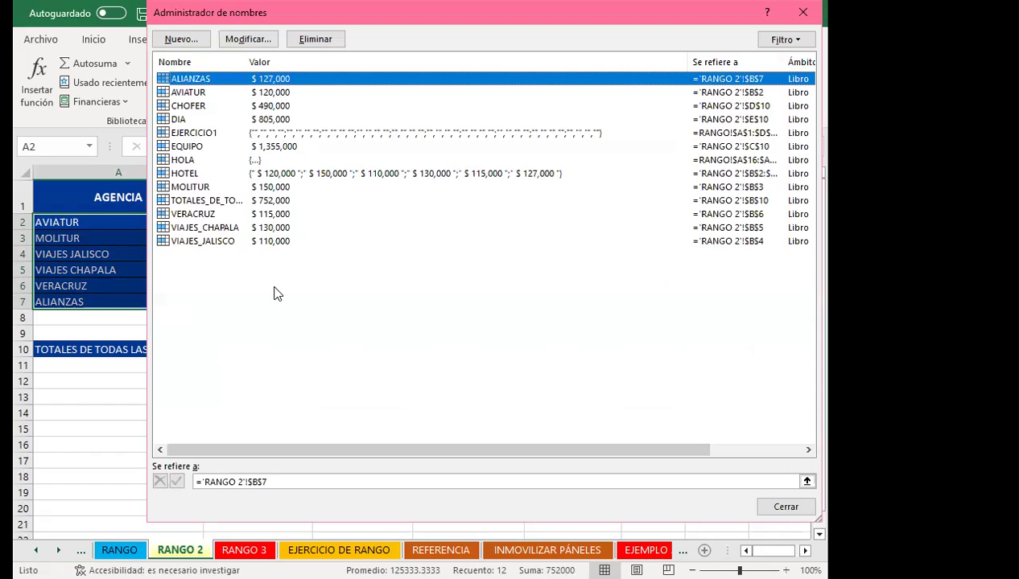
- Check the referenced cells of names like MOLITUR, VIAJES_JALISCO and VERACRUZ, then close Name Manager
click(216, 289)
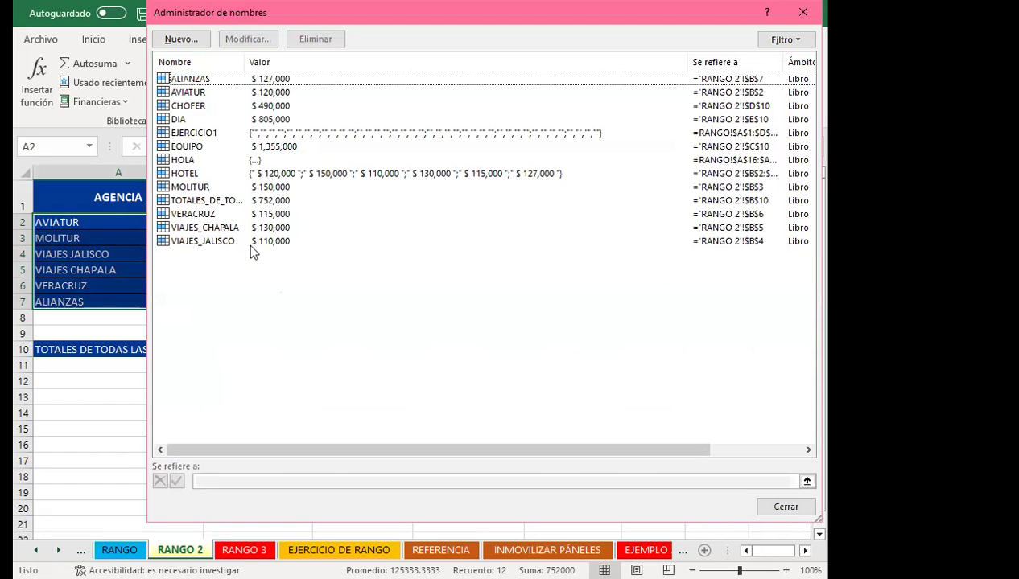
click(198, 190)
click(201, 203)
click(193, 216)
click(194, 229)
click(193, 243)
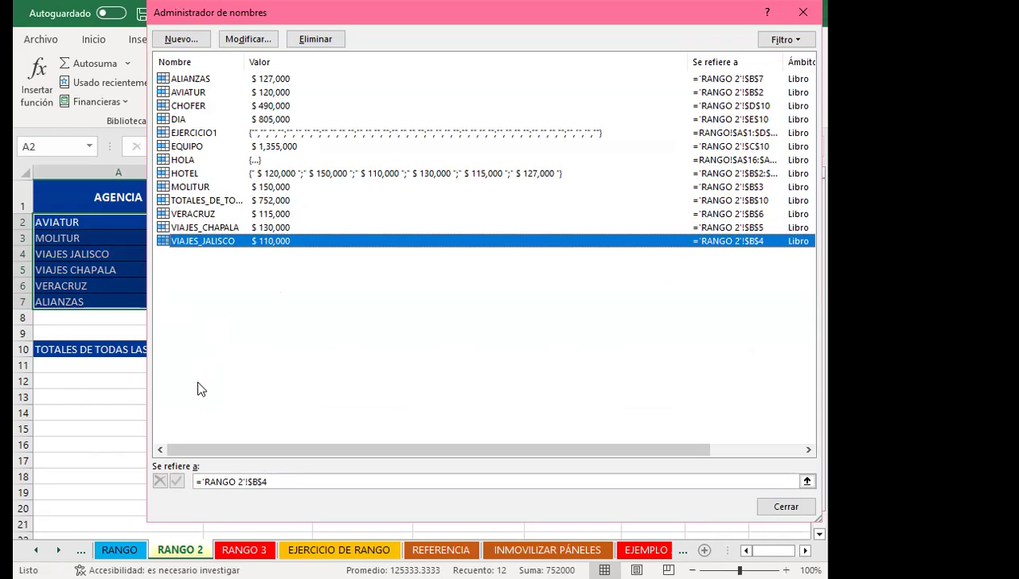
click(265, 187)
click(269, 200)
click(274, 214)
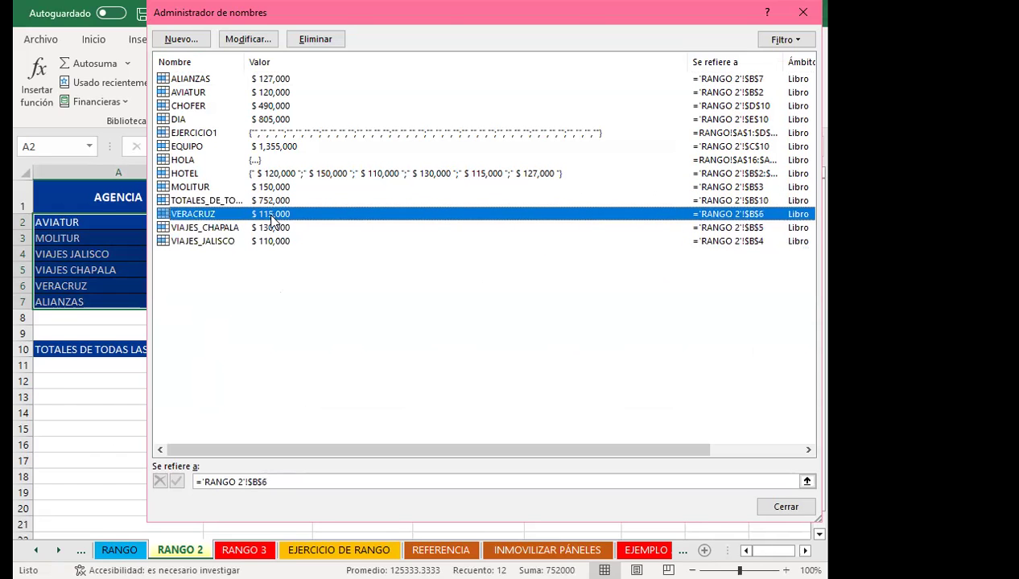
click(805, 12)
click(278, 409)
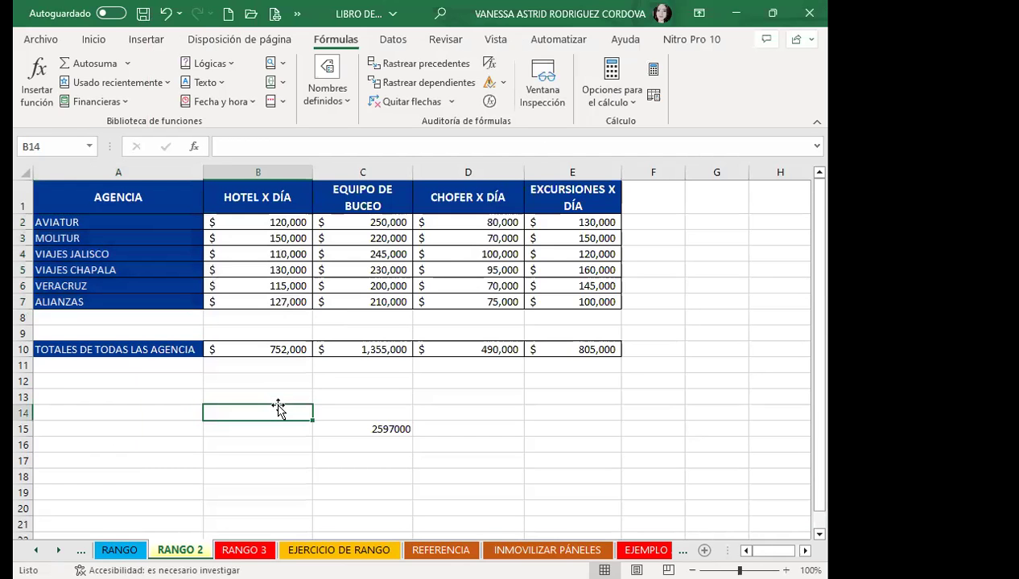
- Enter =AVIATUR+ALIANZAS in B14 using the name suggestions
text(=)
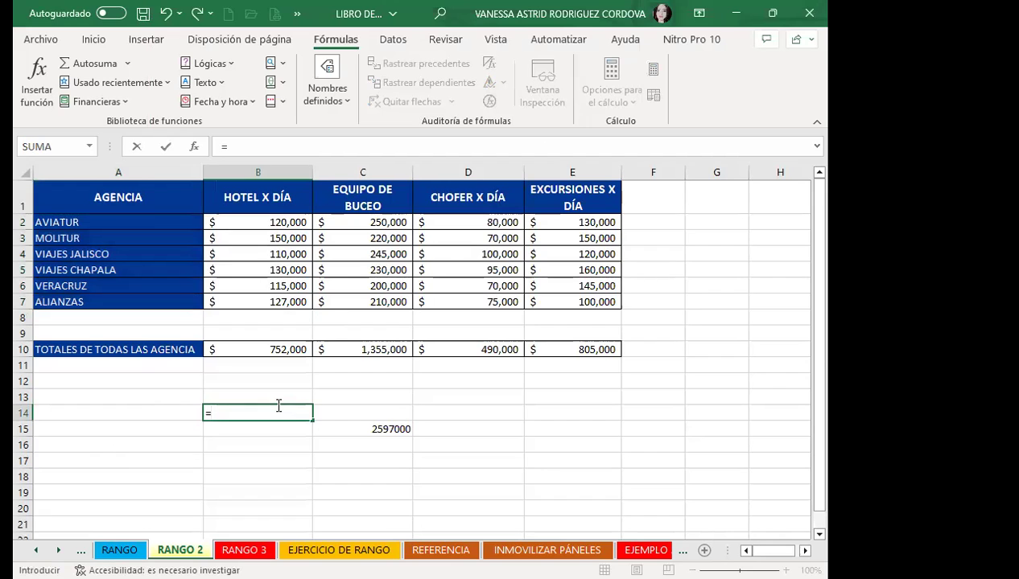
text(AV)
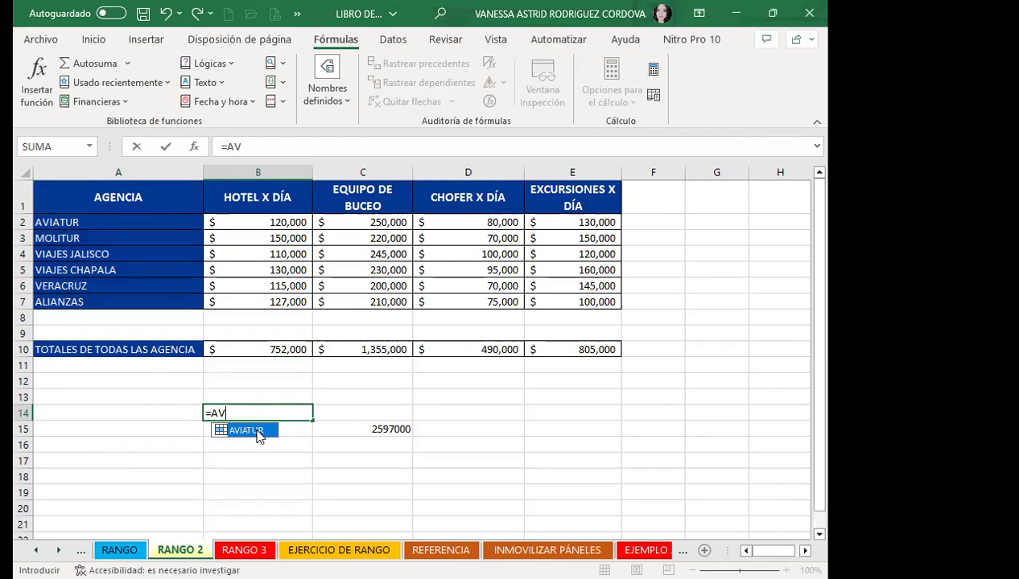
double_click(257, 429)
text(+)
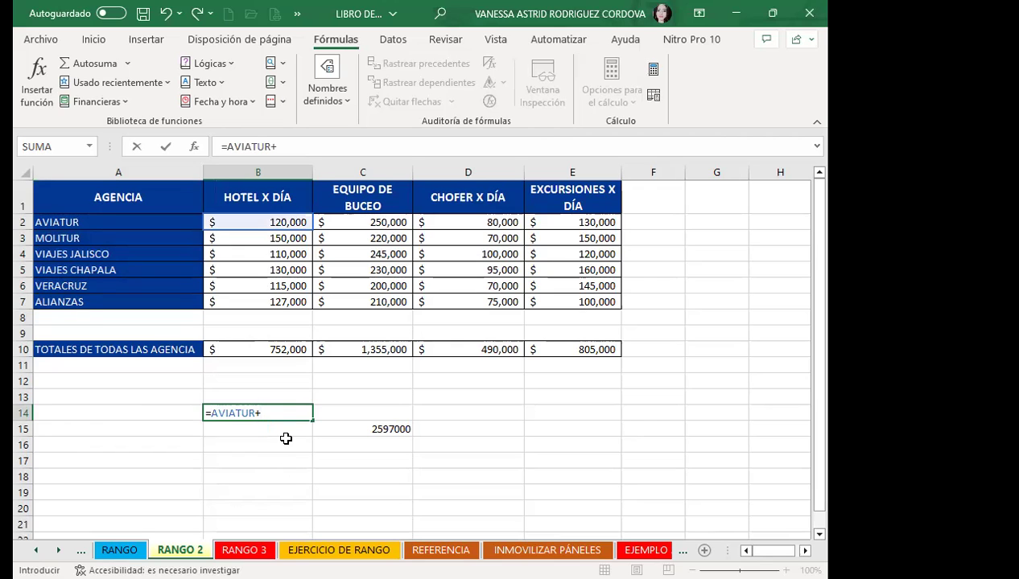
text(AL)
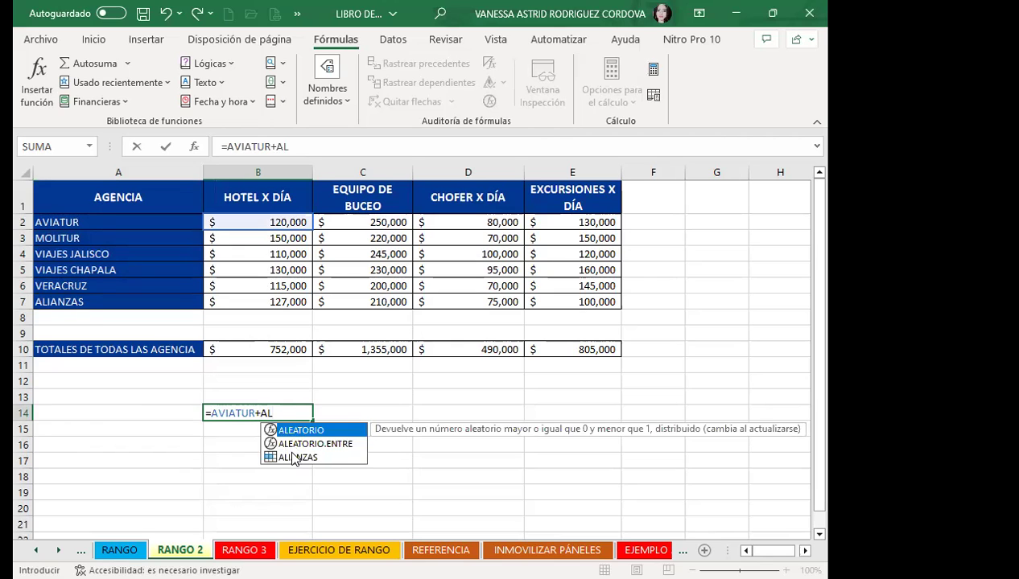
click(292, 455)
double_click(292, 453)
key(Return)
click(278, 412)
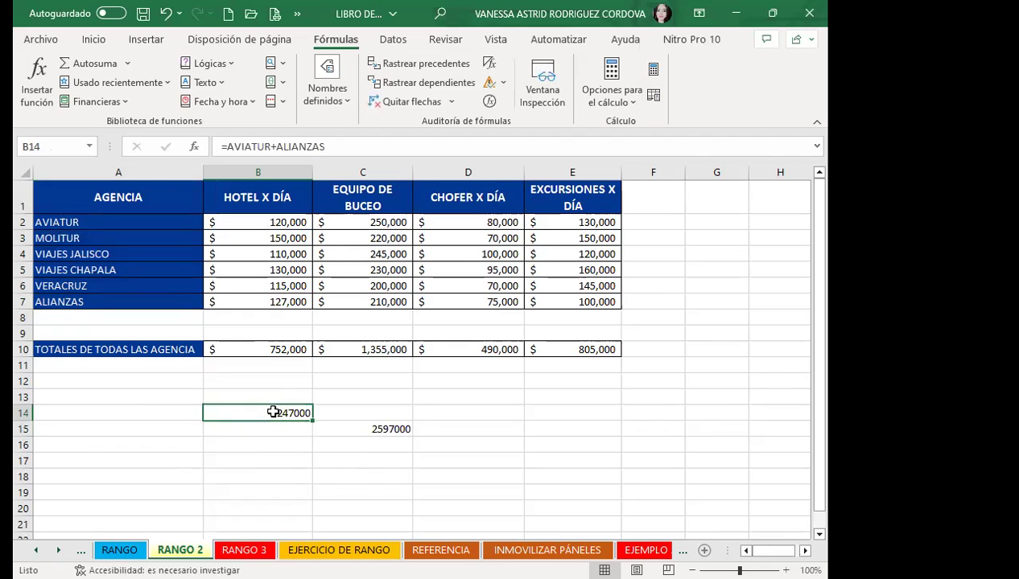
- Format B14 as accounting currency, showing $247,000.00
click(93, 38)
click(330, 83)
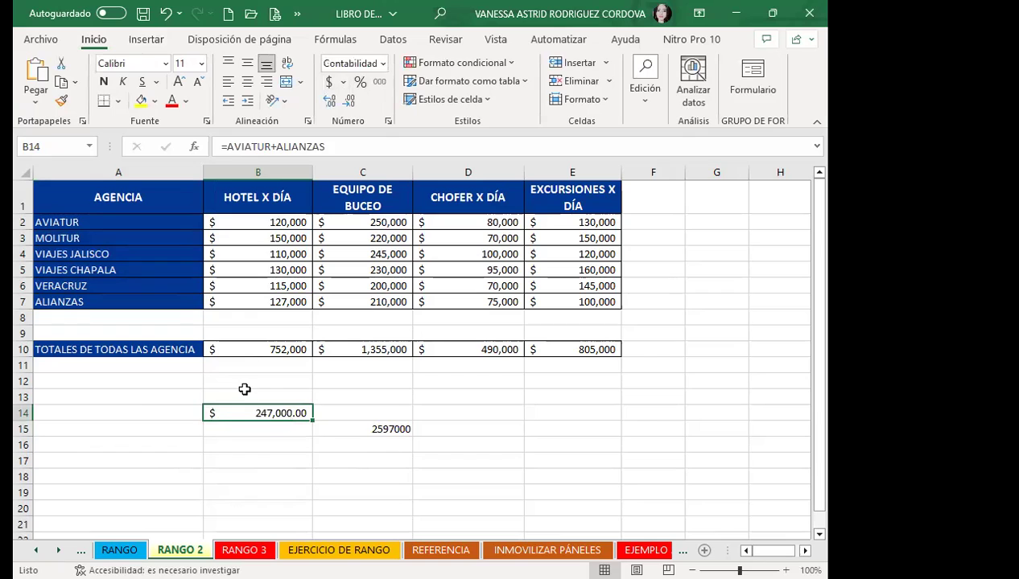
click(223, 451)
click(237, 415)
click(252, 443)
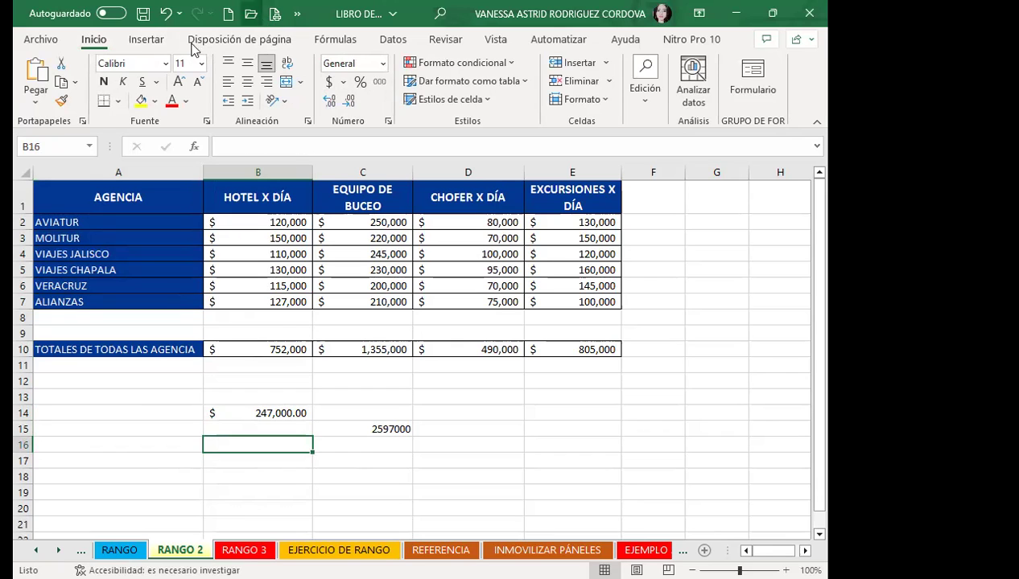
click(150, 42)
click(336, 40)
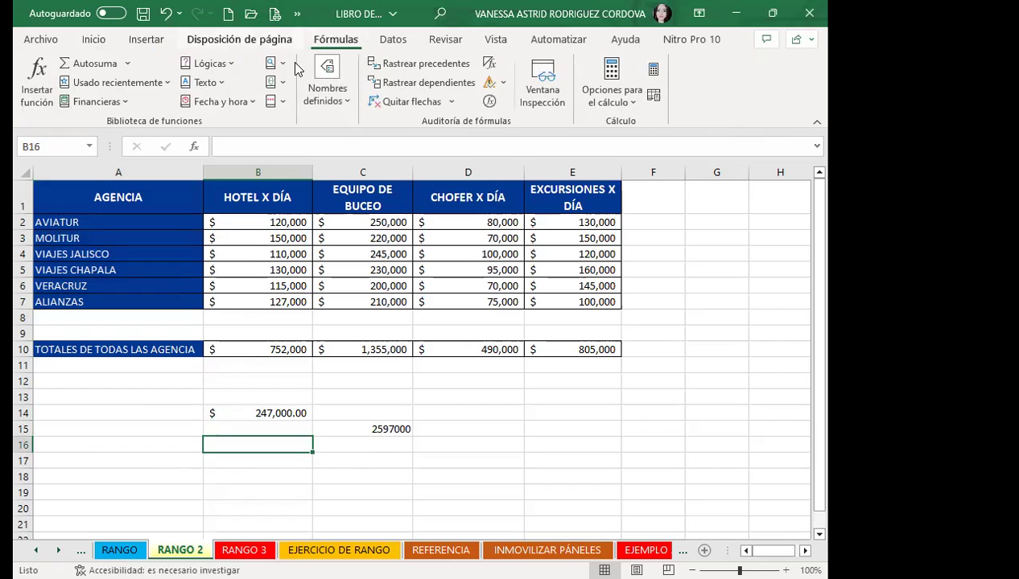
click(329, 90)
click(334, 165)
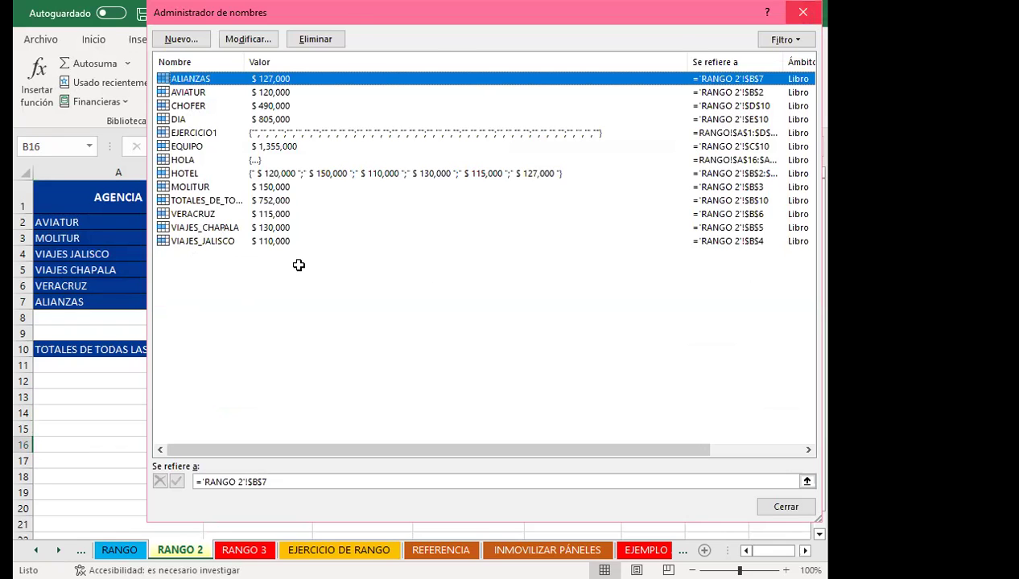
key(Escape)
drag(338, 222, 346, 302)
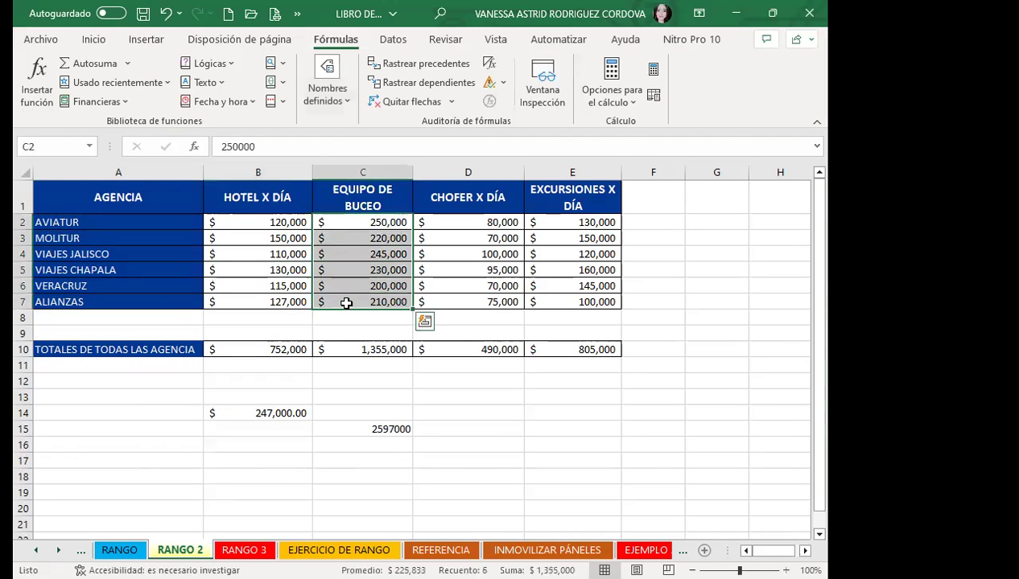
- Select C13, then switch to the class #9 discussion forum in Firefox
click(344, 392)
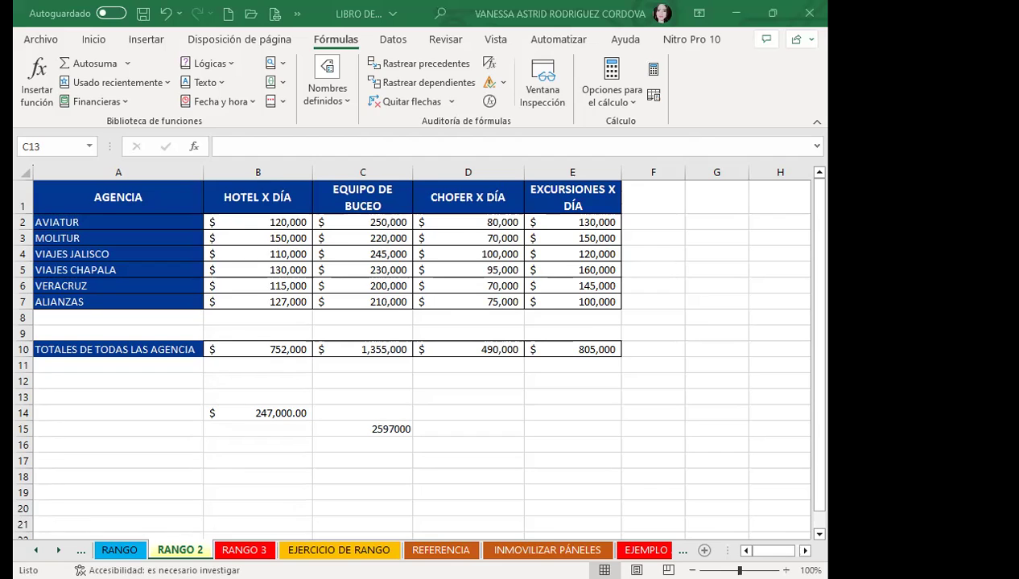
key(alt+Tab)
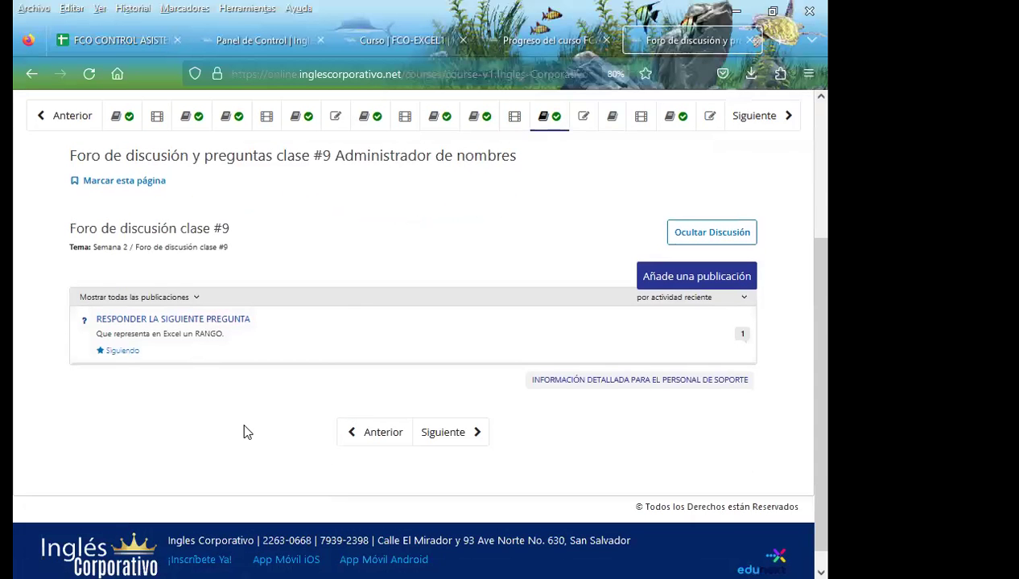